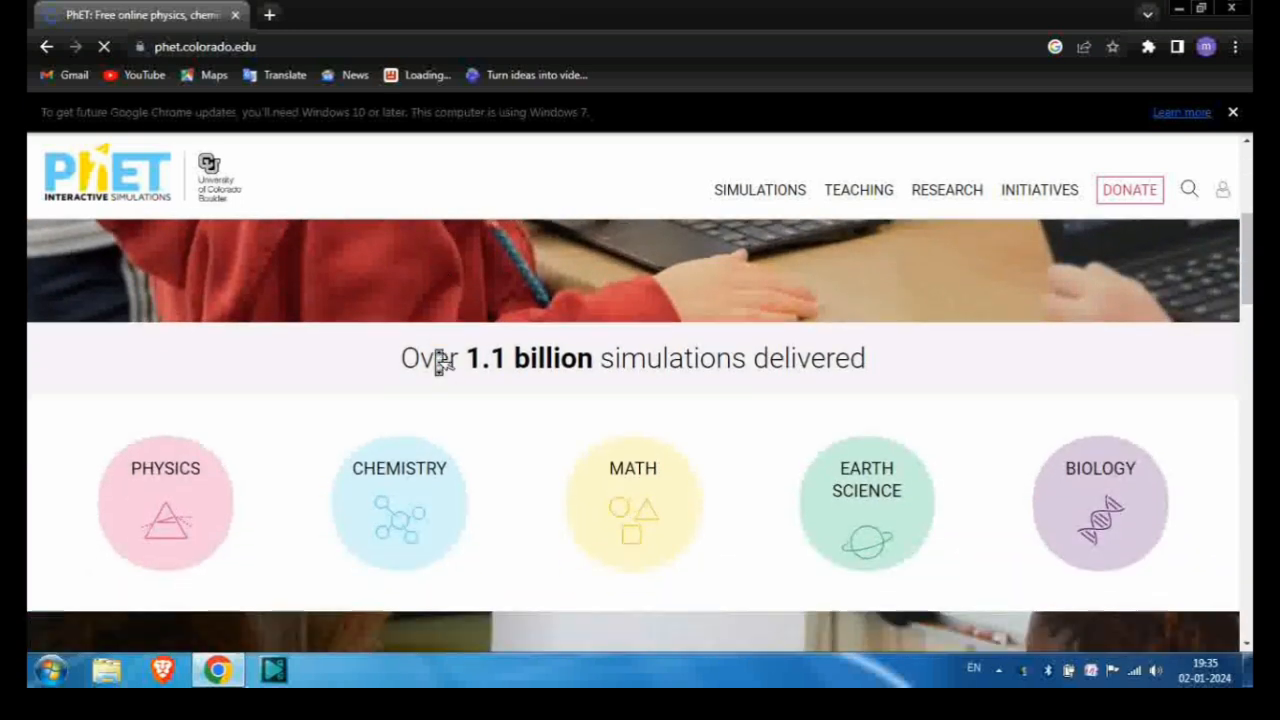
- Open the Physics simulations from the PhET home page and look through the filtered results
scroll(440, 362, "up", 4)
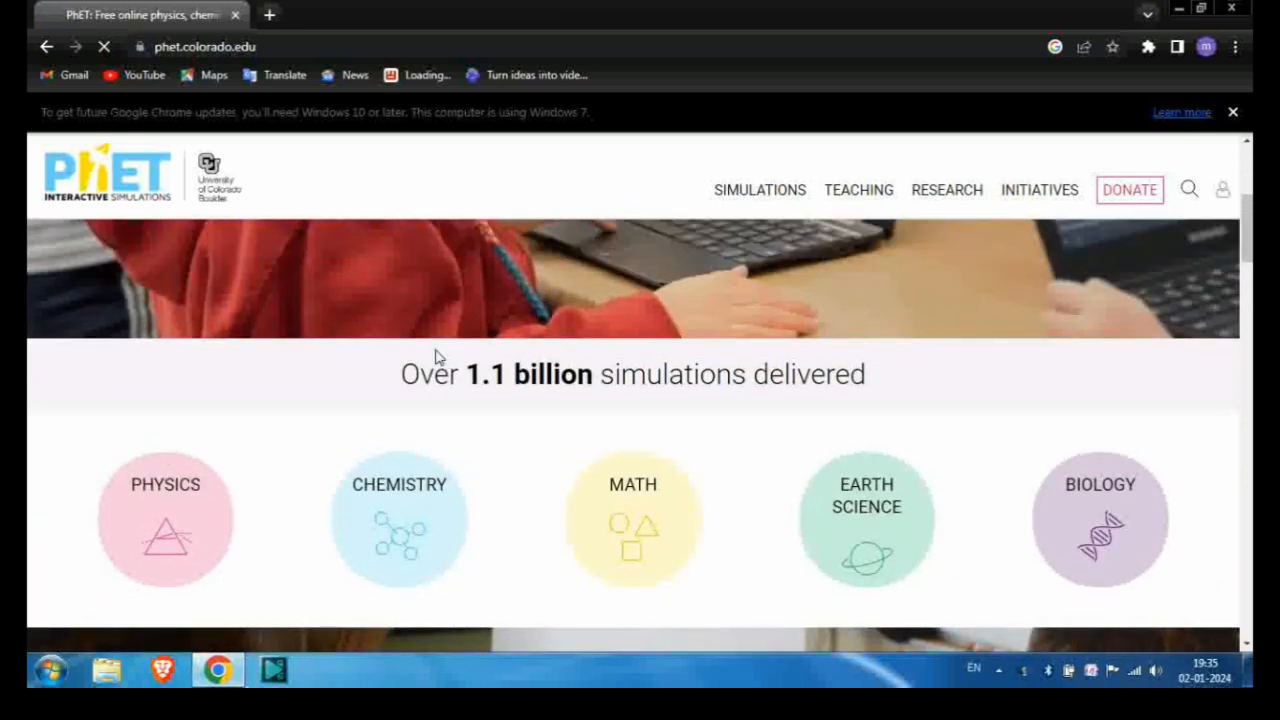
left_click(192, 527)
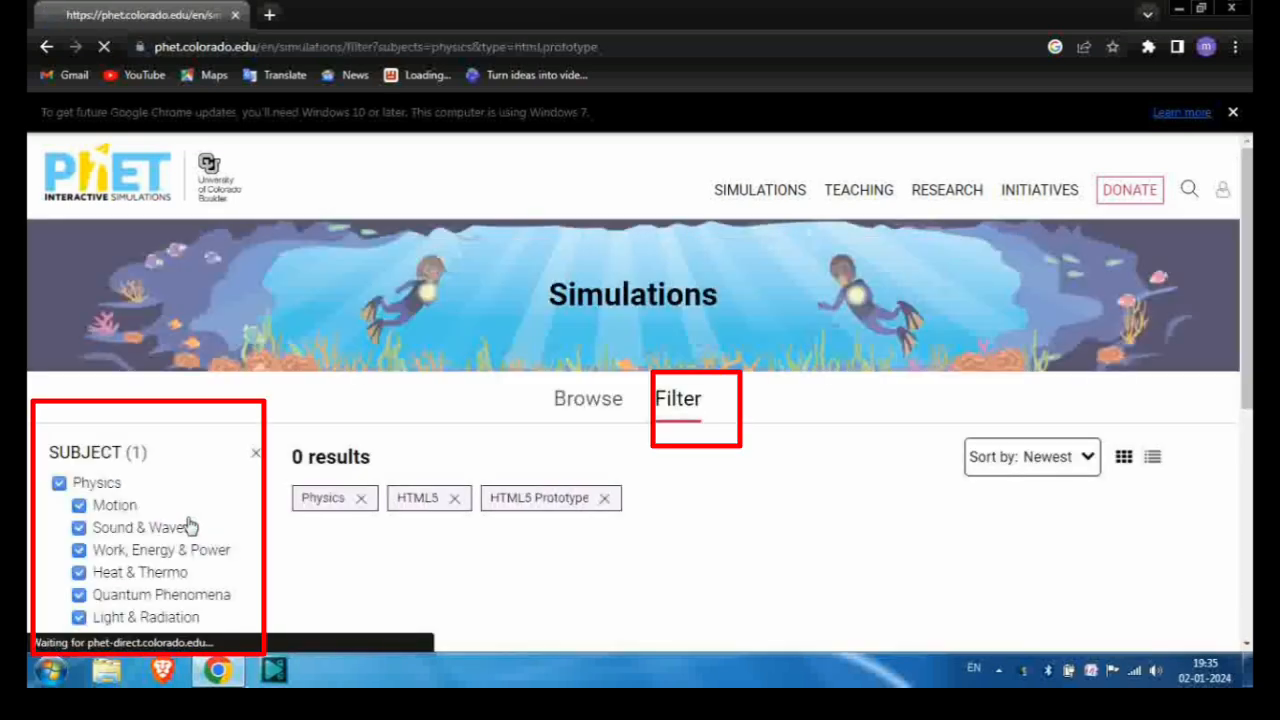
scroll(190, 527, "down", 5)
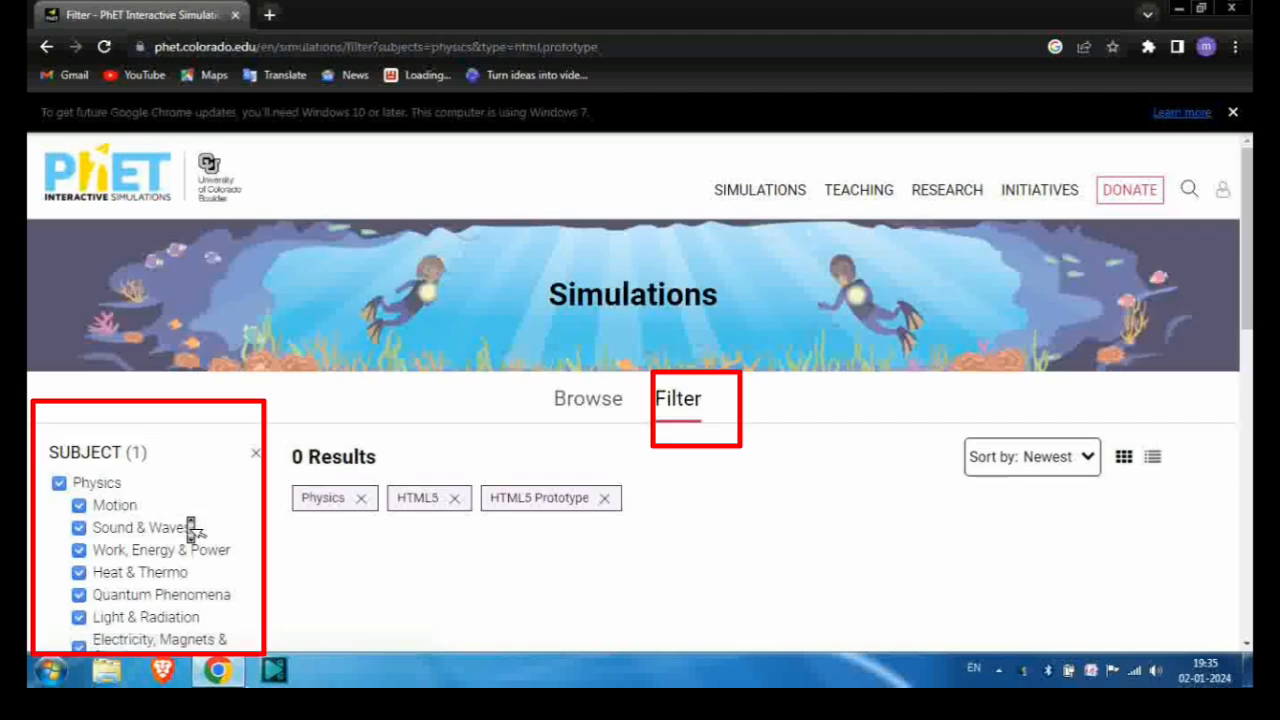
scroll(190, 527, "down", 5)
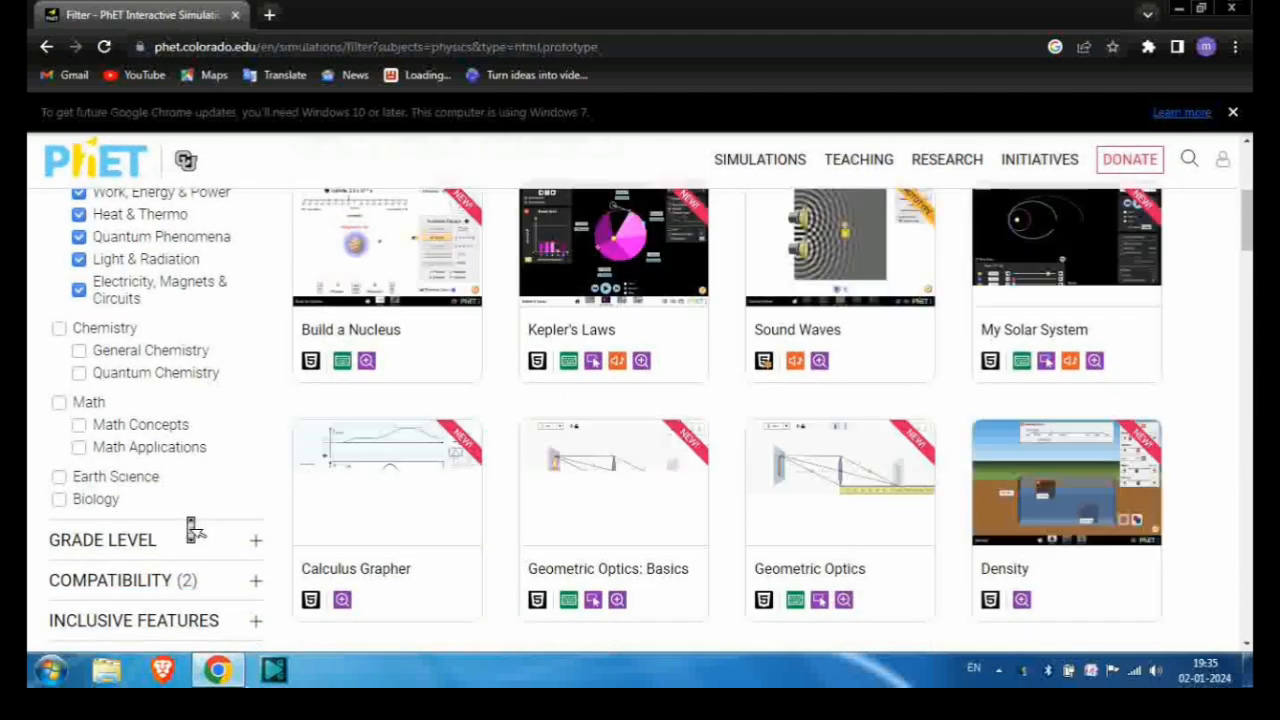
scroll(190, 530, "down", 4)
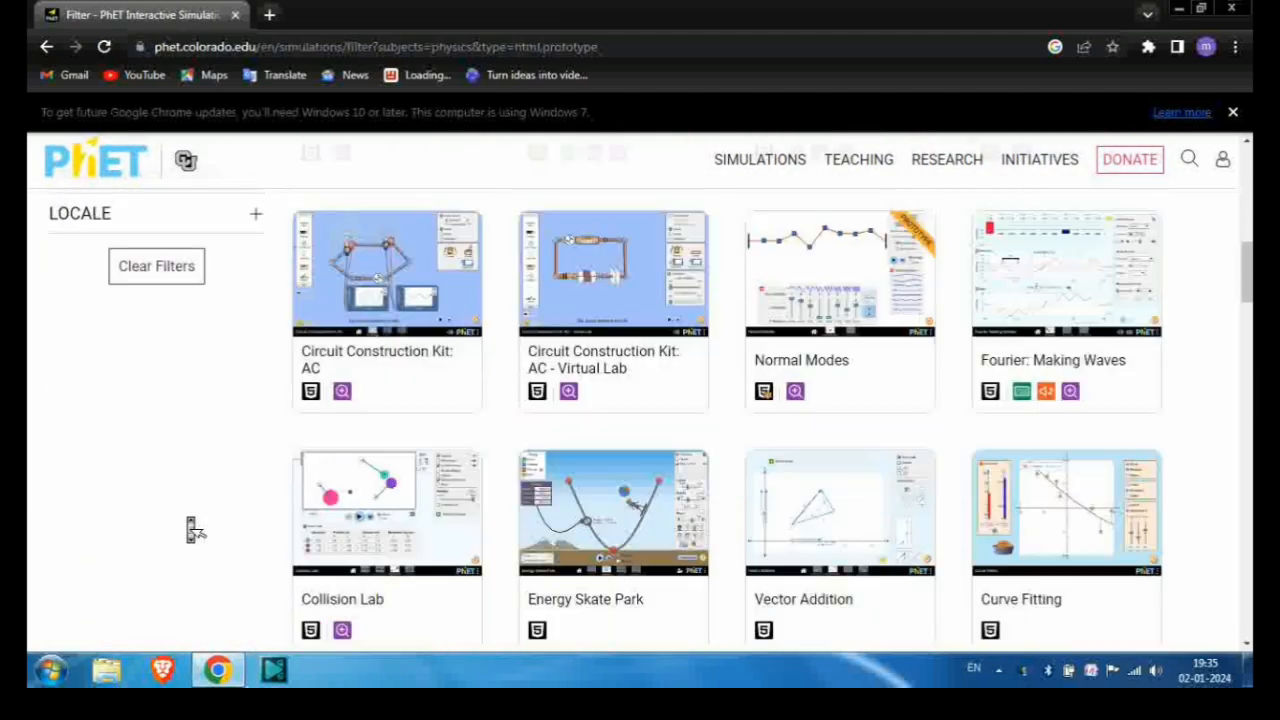
scroll(194, 530, "down", 1)
scroll(192, 527, "up", 8)
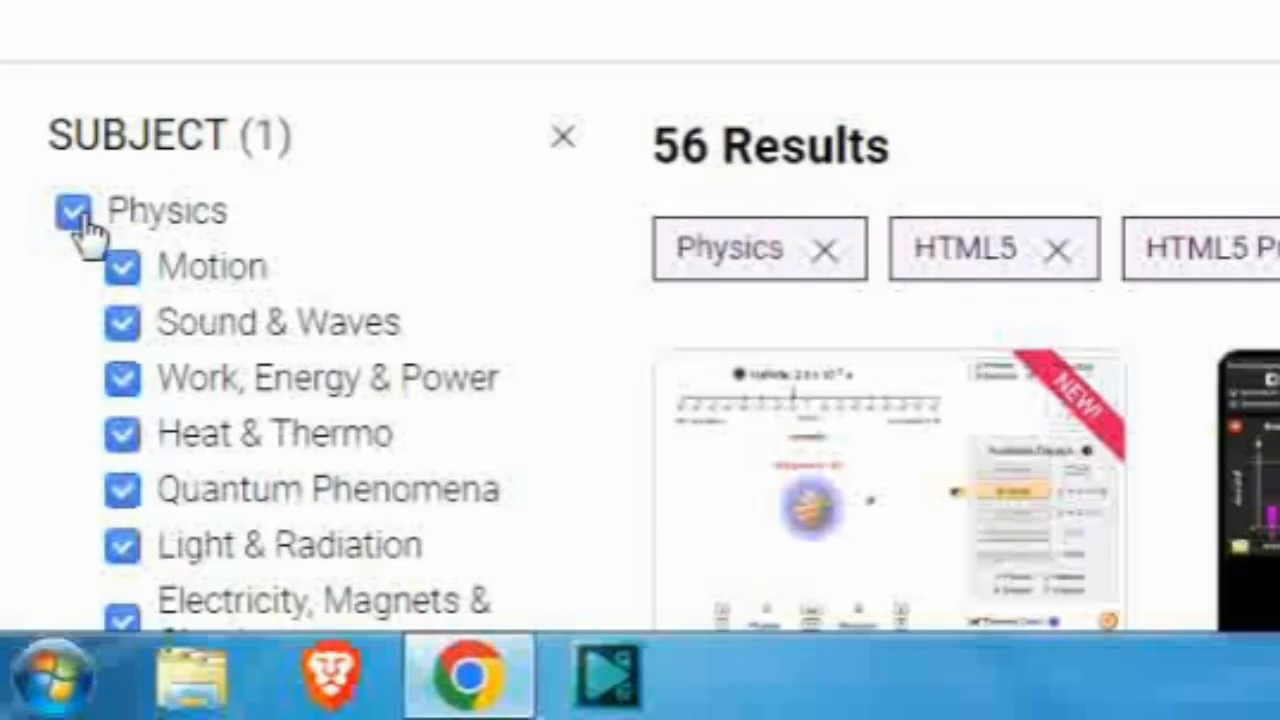
- Review the subject, inclusive feature and locale filters, and switch the simulations page to the Browse view
left_click(73, 212)
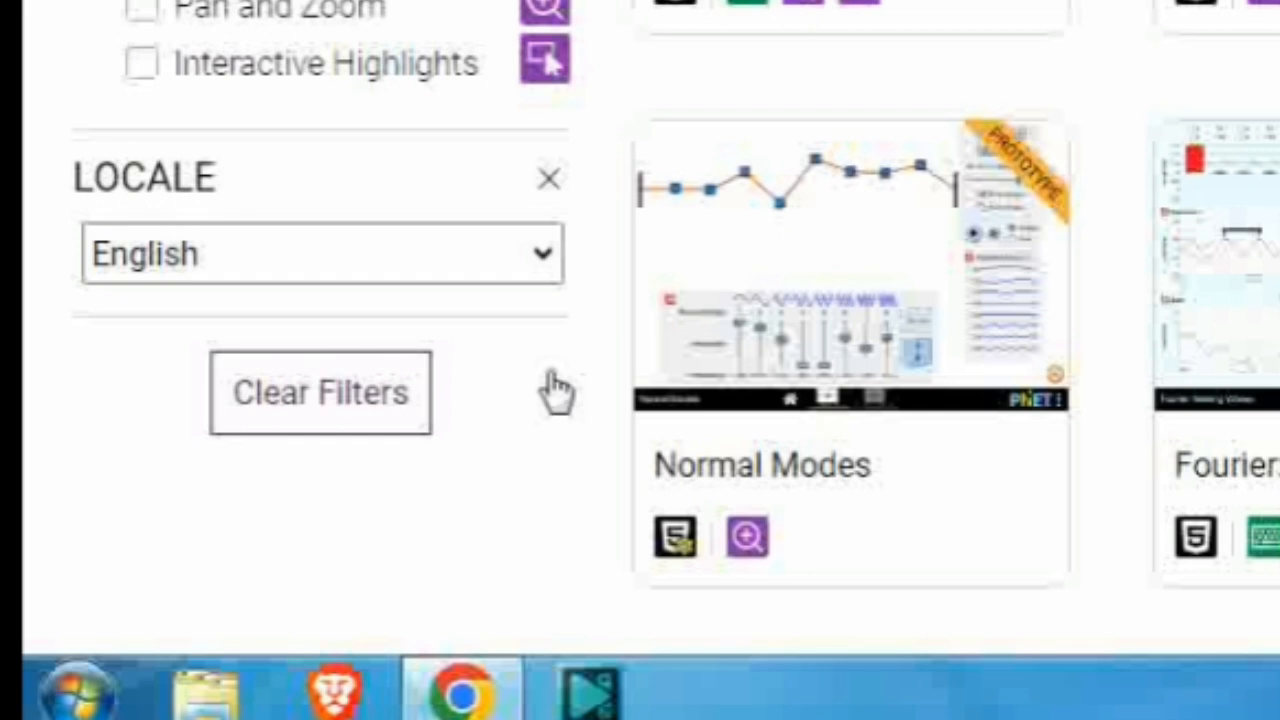
scroll(393, 400, "down", 1)
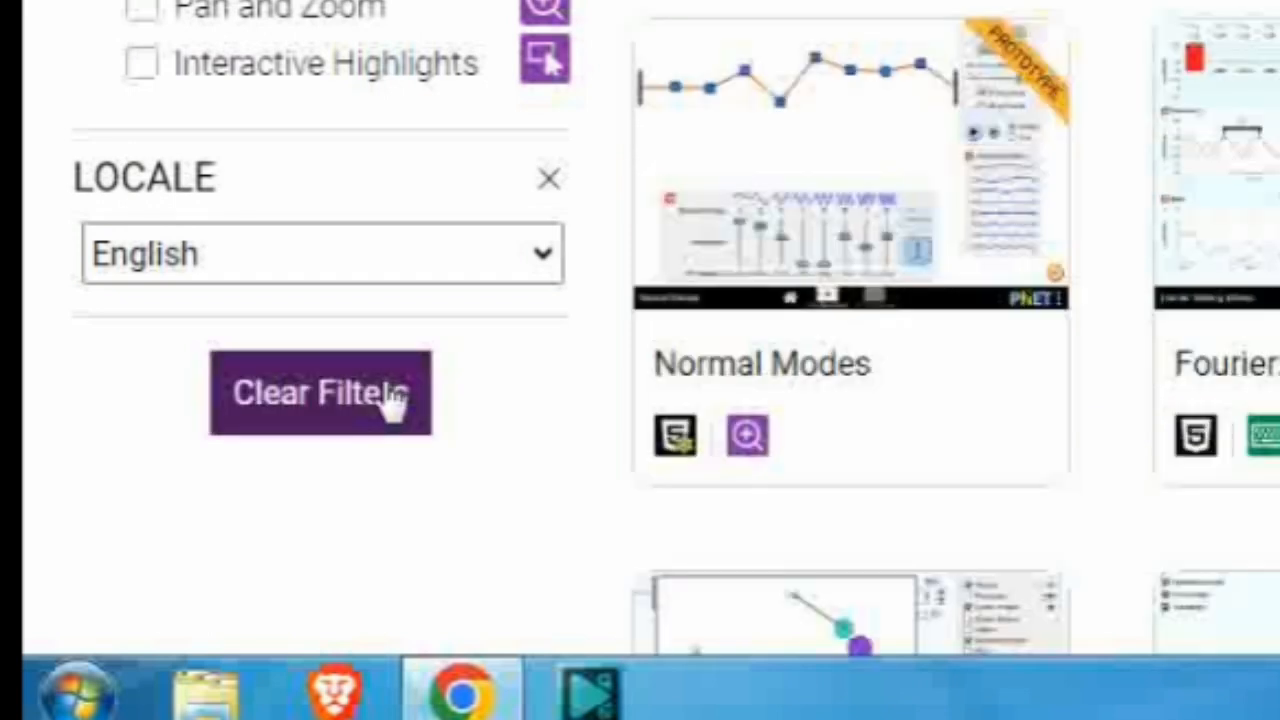
scroll(391, 411, "up", 6)
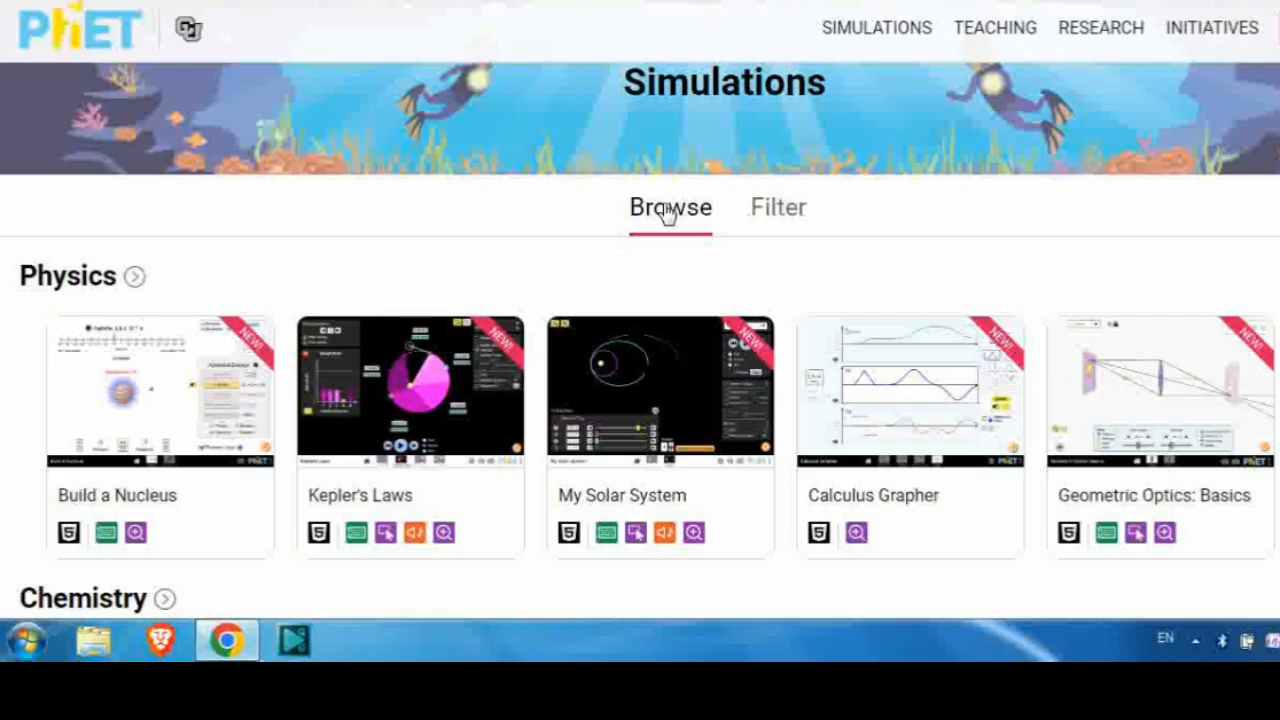
- Look through the simulations by subject and launch the Geometric Optics simulation on its Lens screen
scroll(668, 213, "down", 4)
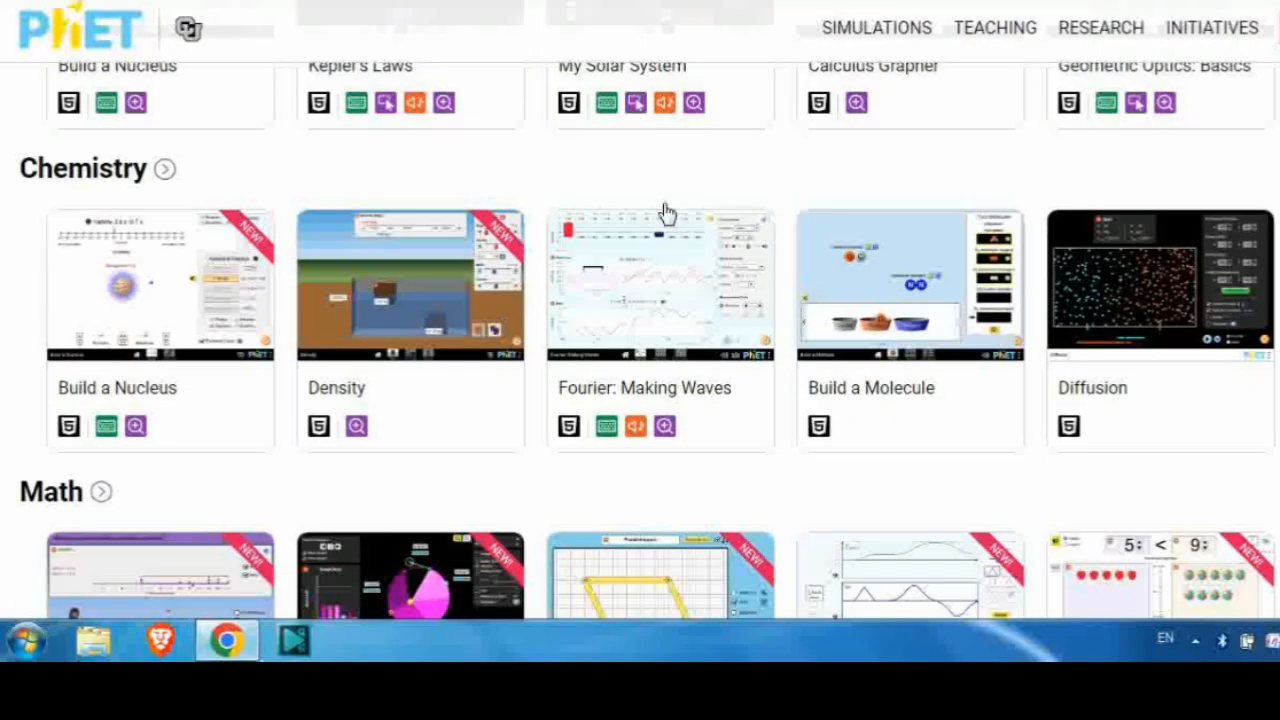
scroll(668, 213, "down", 4)
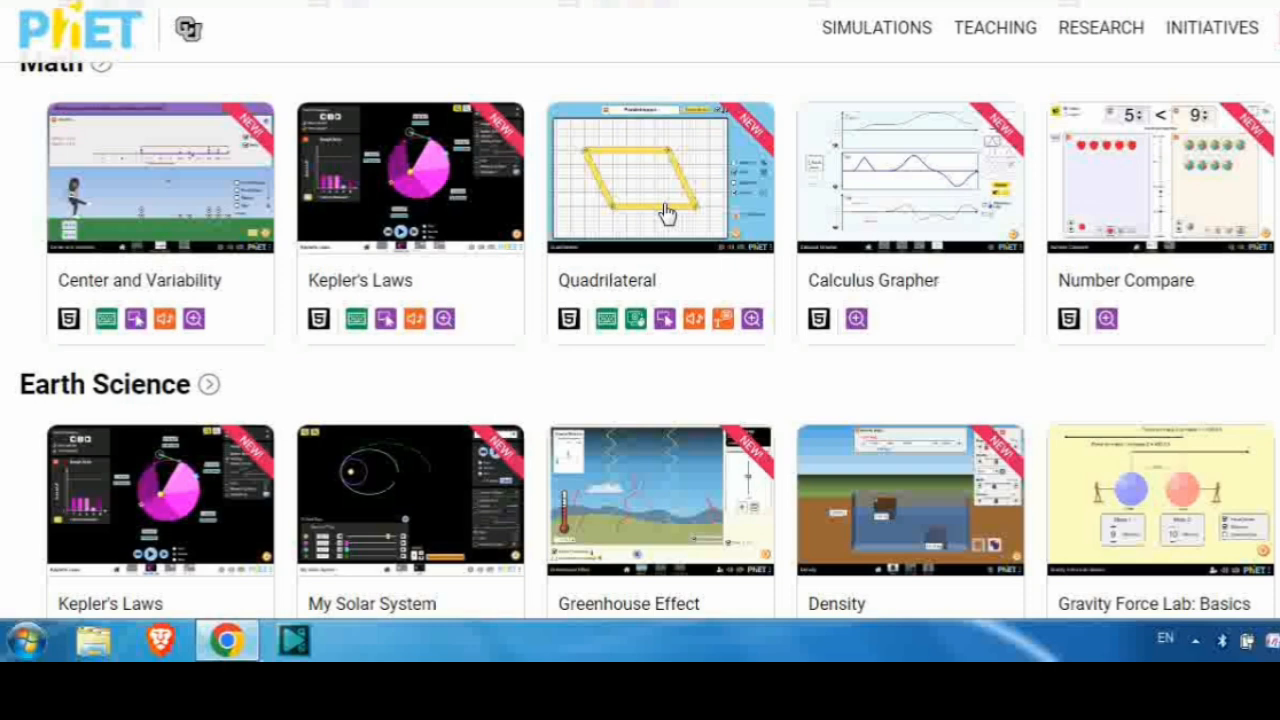
scroll(668, 213, "down", 4)
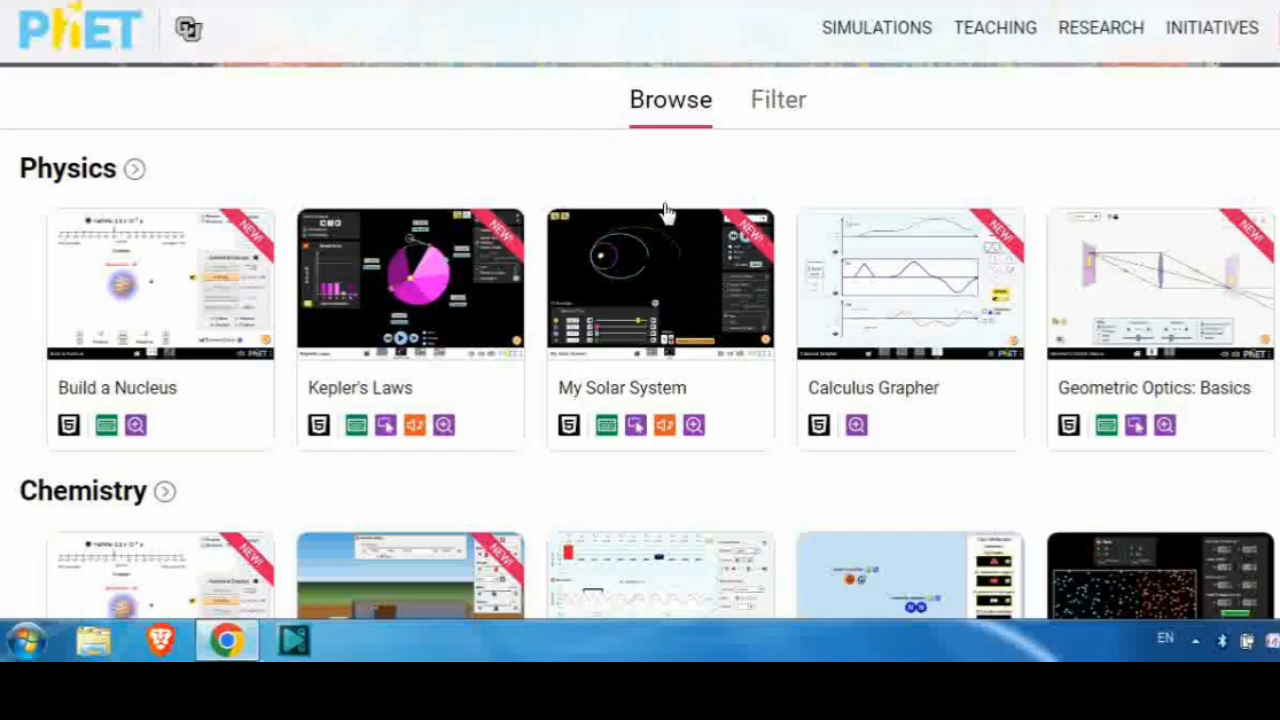
left_click(1121, 244)
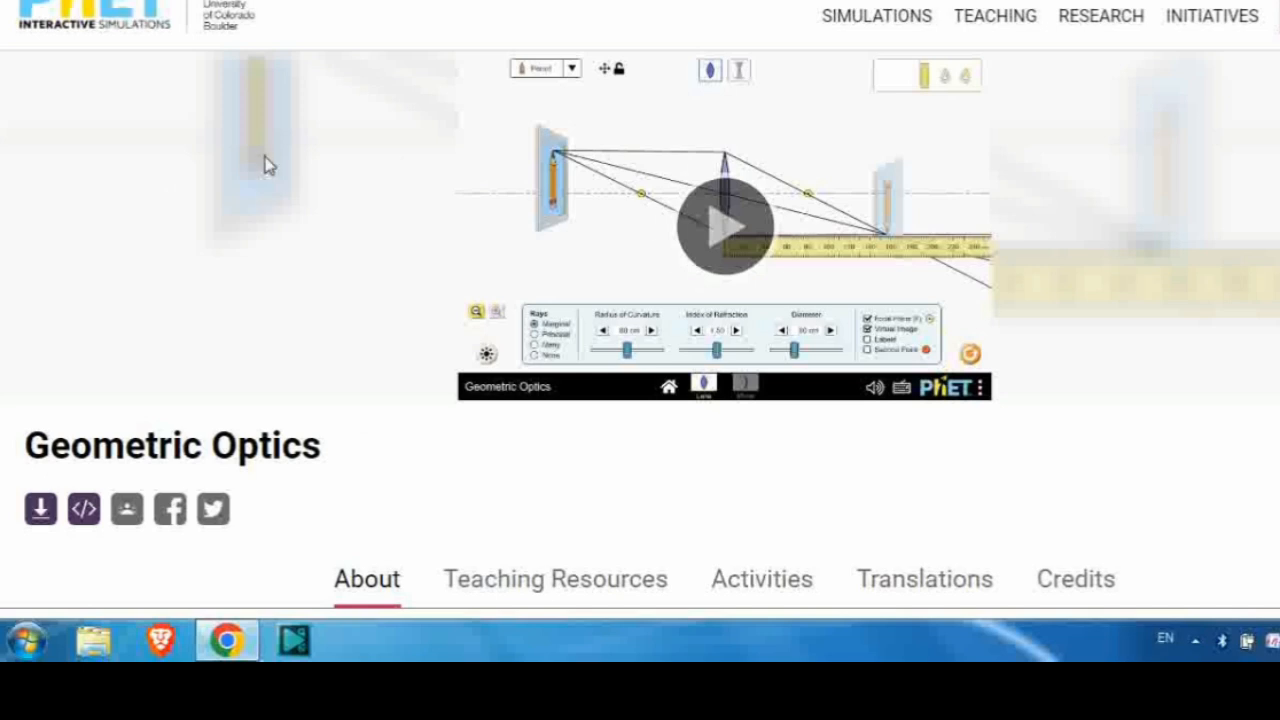
left_click(728, 222)
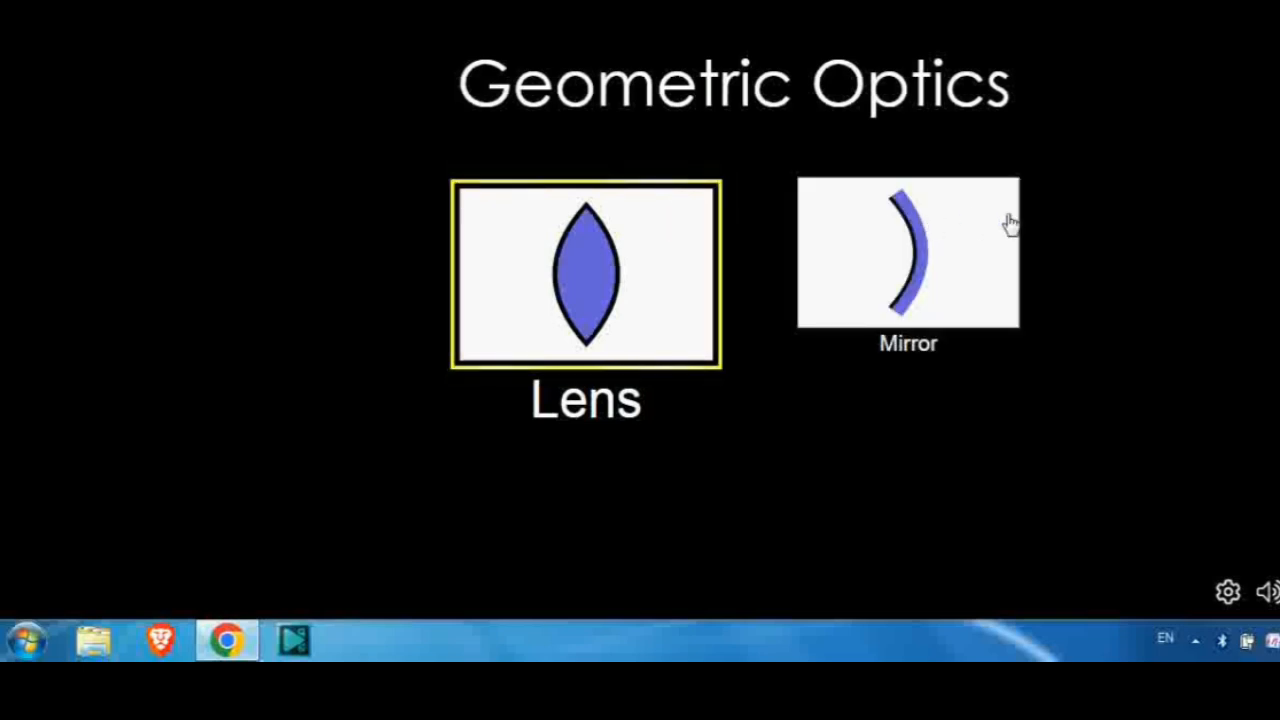
left_click(593, 311)
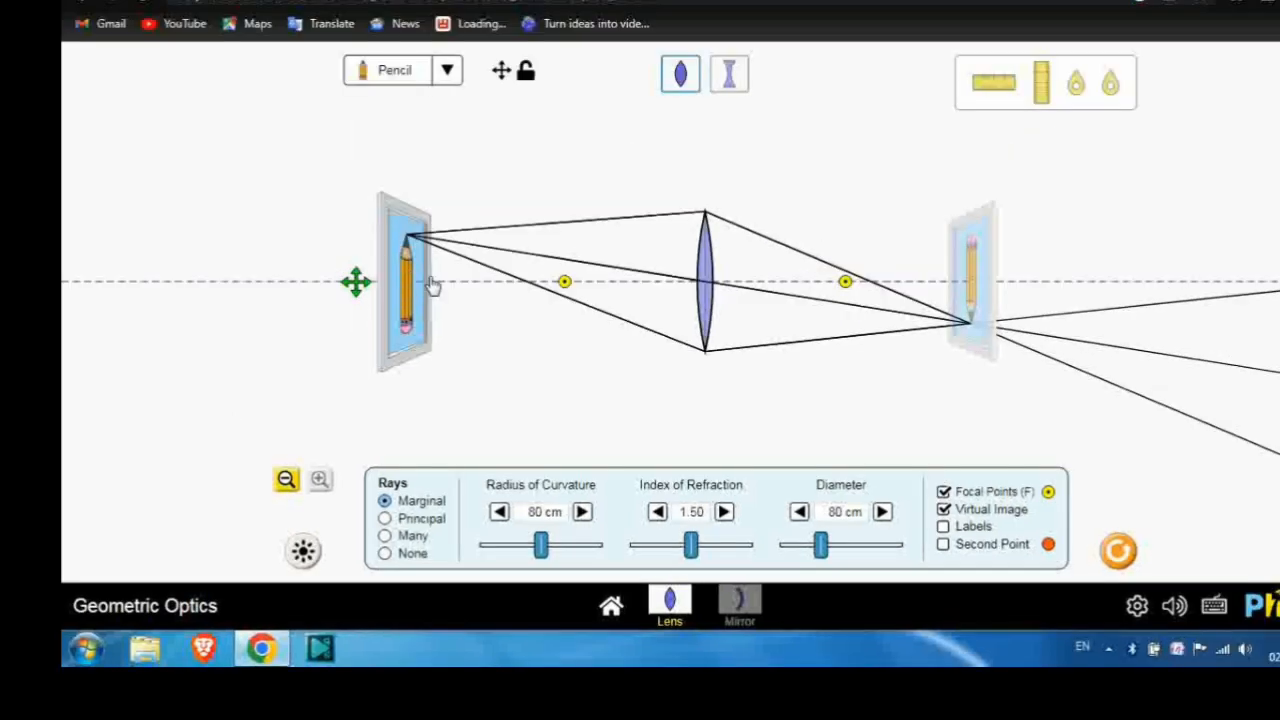
- Move the pencil object inside the focal point near the convex lens, and back out well beyond the focal point
mouse_move(412, 296)
left_mouse_down()
mouse_move(278, 289)
mouse_move(683, 293)
left_mouse_up()
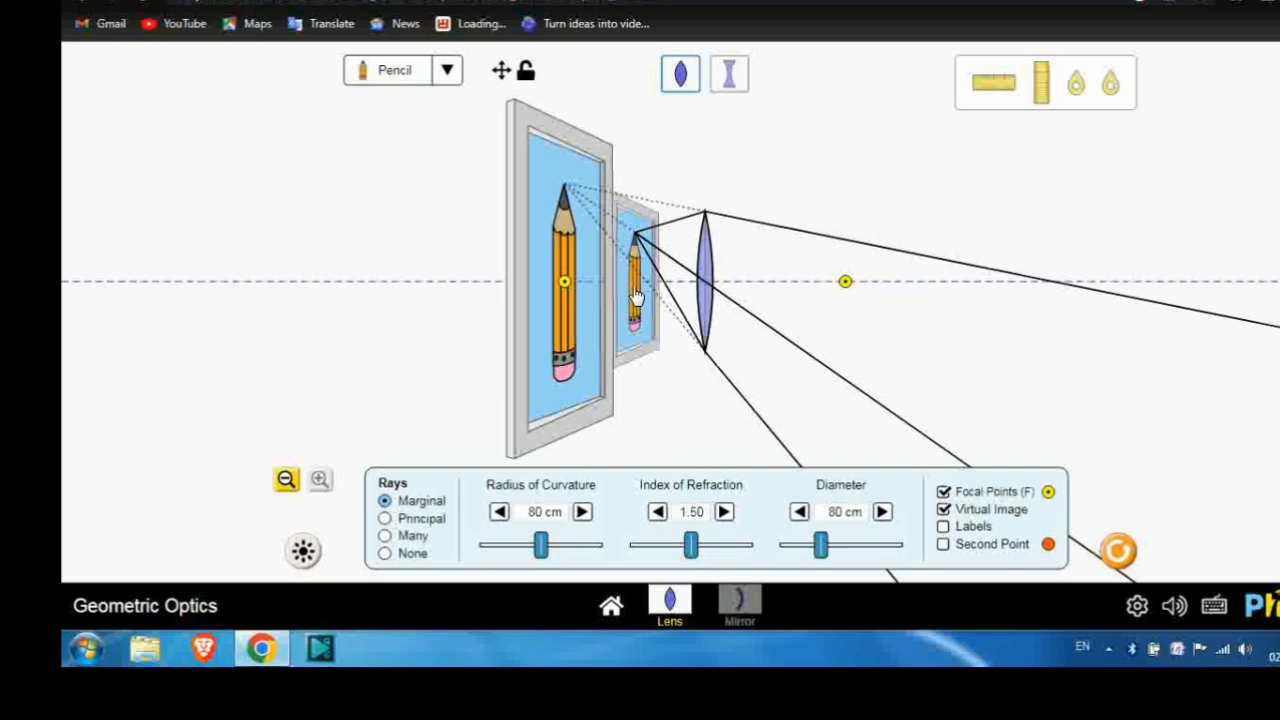
mouse_move(636, 297)
left_mouse_down()
mouse_move(586, 298)
mouse_move(610, 300)
mouse_move(455, 343)
mouse_move(455, 262)
left_mouse_up()
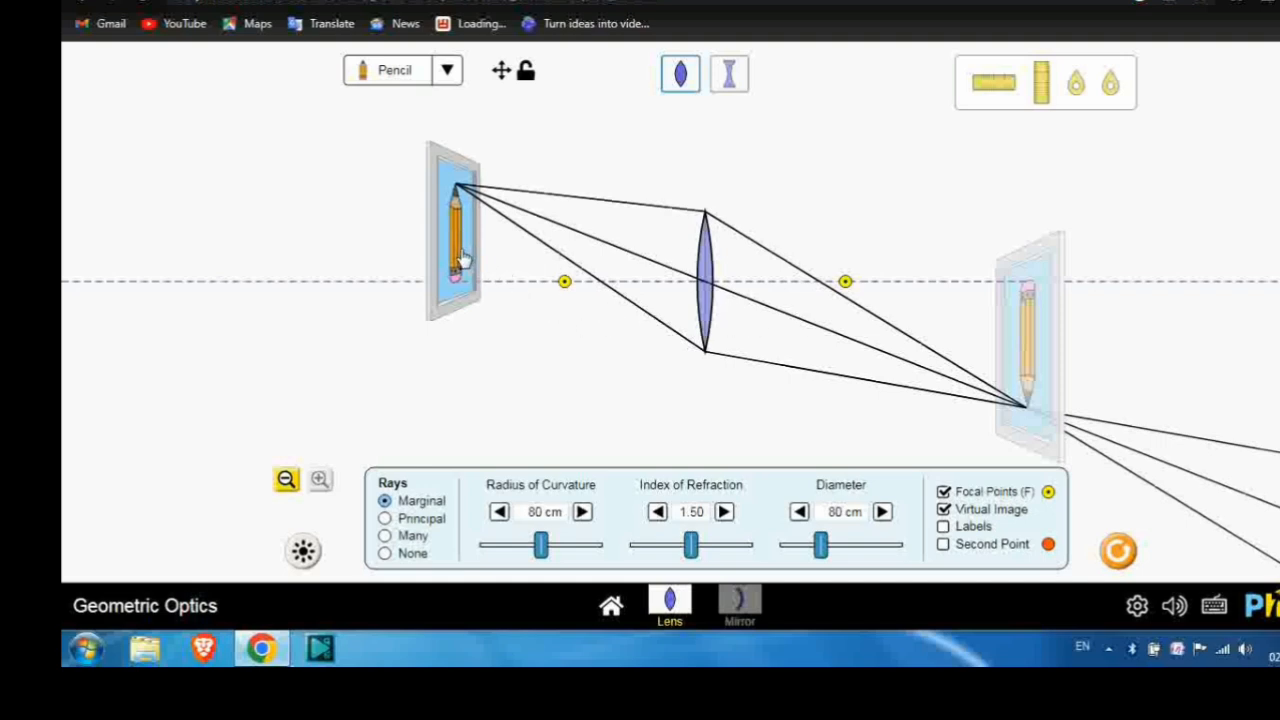
left_click_drag(462, 258, 296, 251)
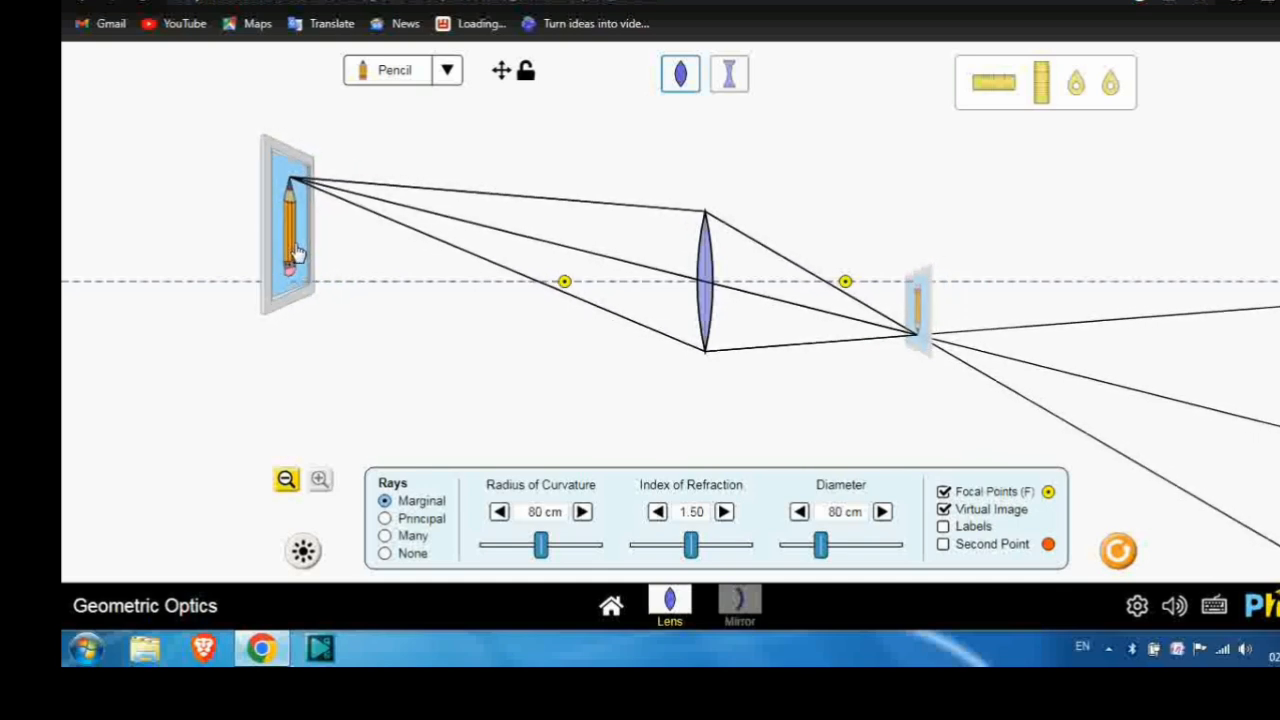
mouse_move(296, 252)
left_mouse_down()
mouse_move(538, 248)
mouse_move(343, 257)
left_mouse_up()
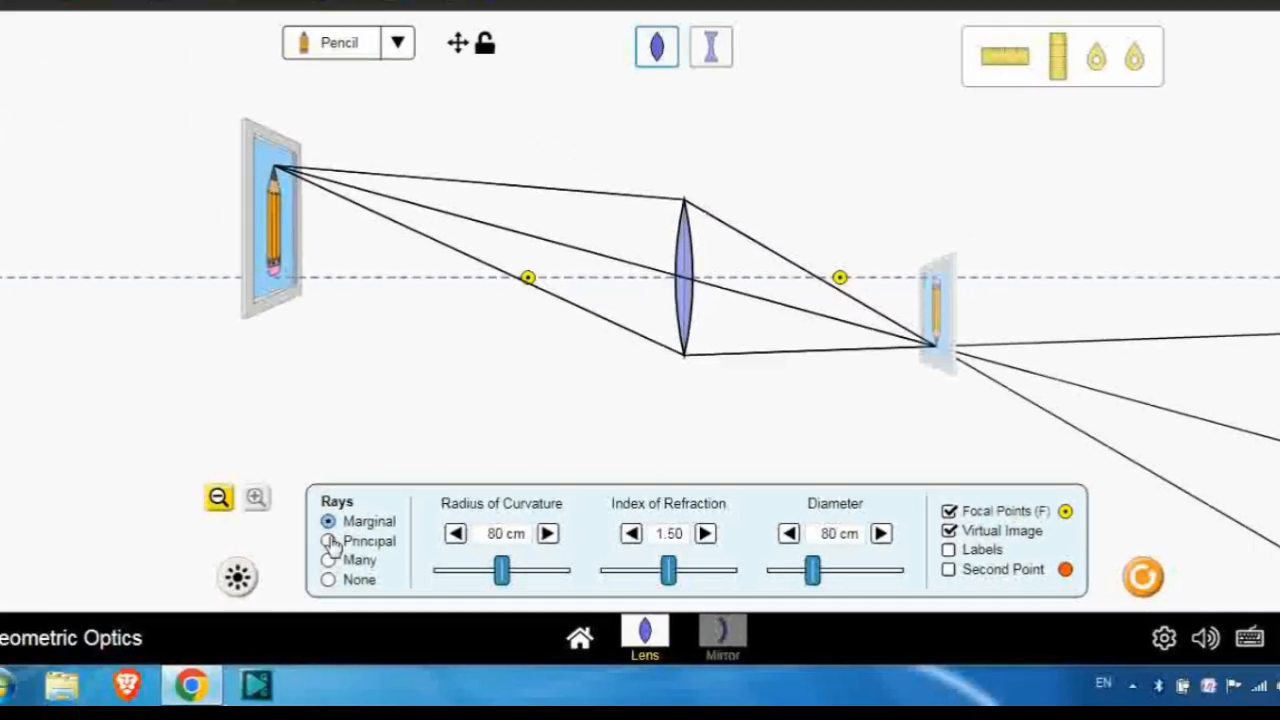
- Show the Principal, Many and None ray modes in turn and return to Marginal rays
left_click(384, 518)
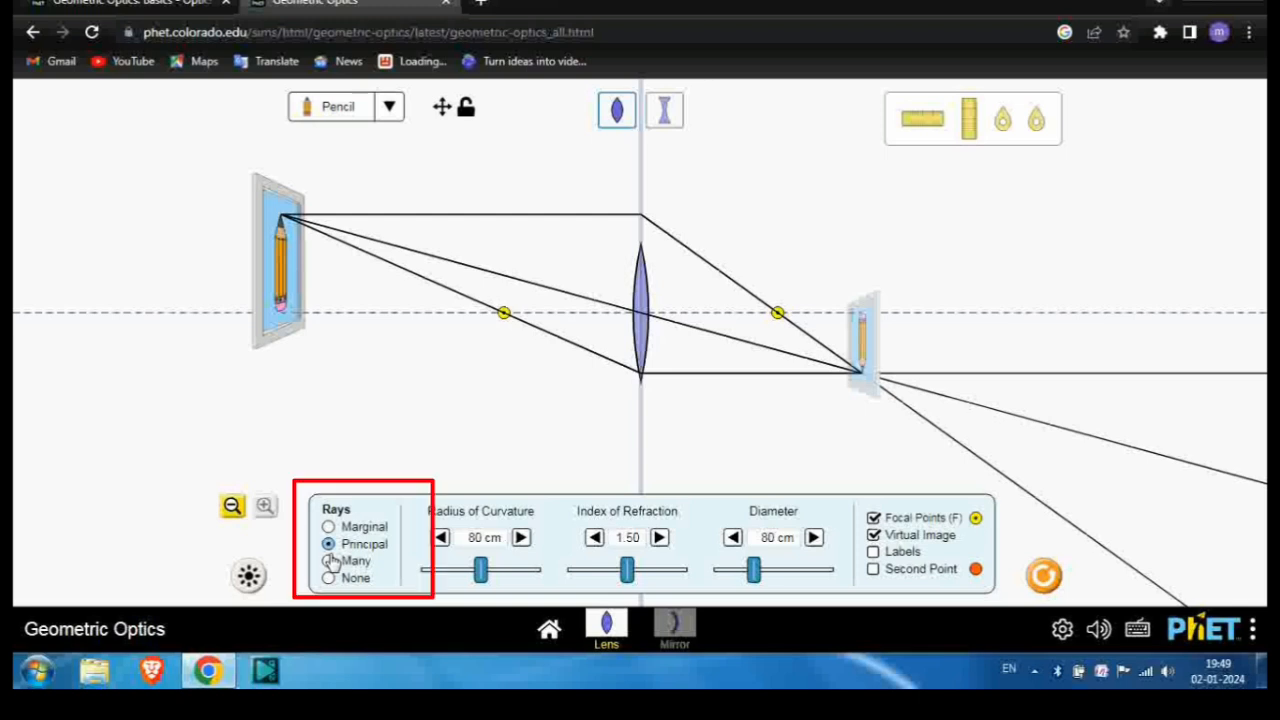
left_click(329, 561)
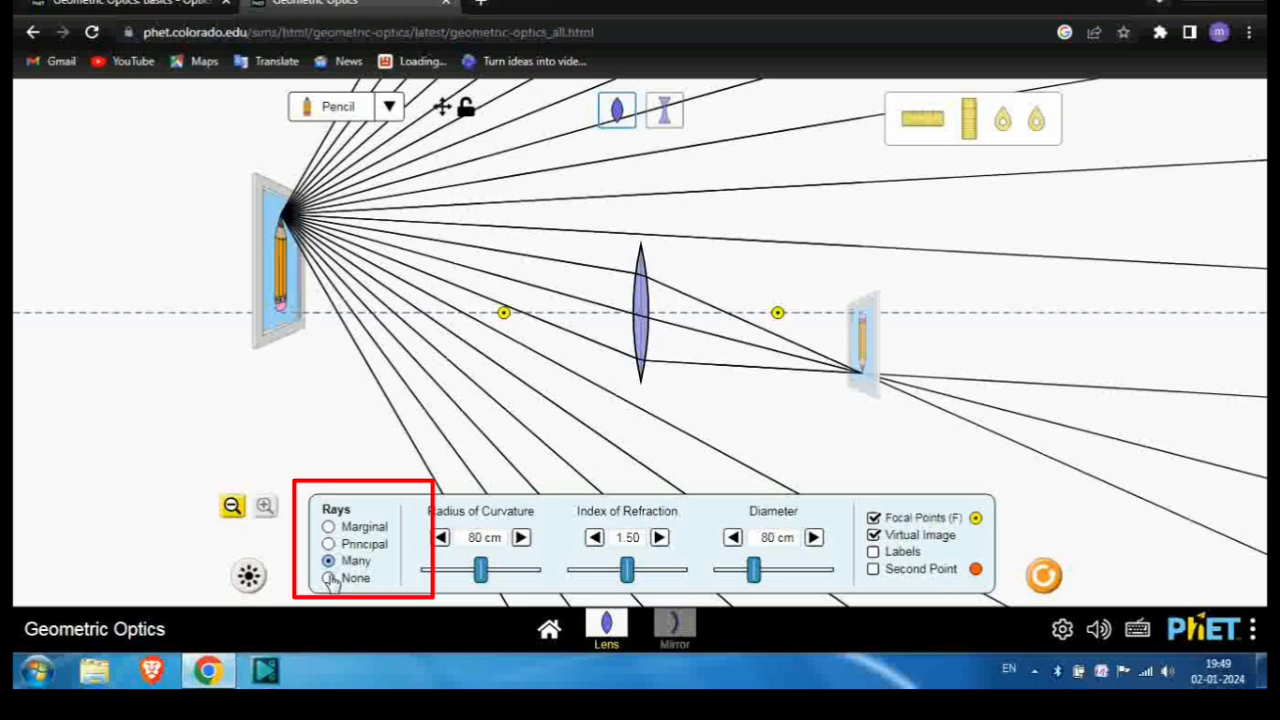
left_click(330, 578)
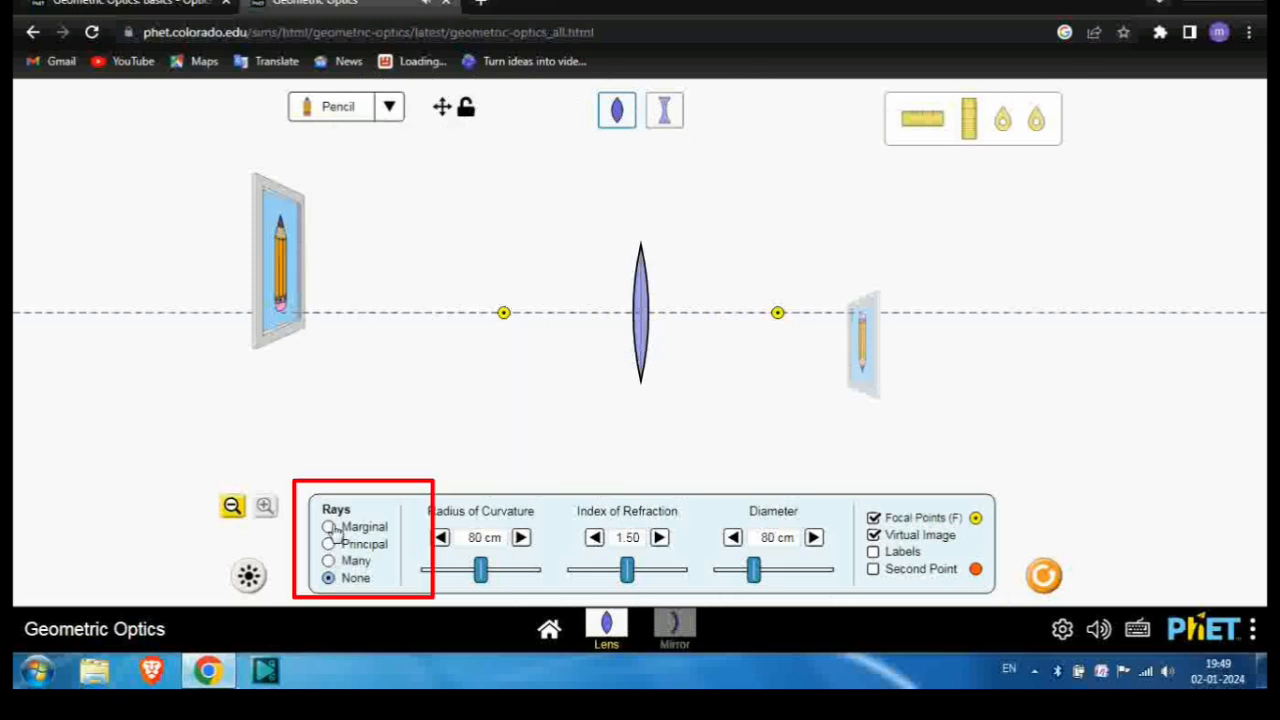
left_click(333, 528)
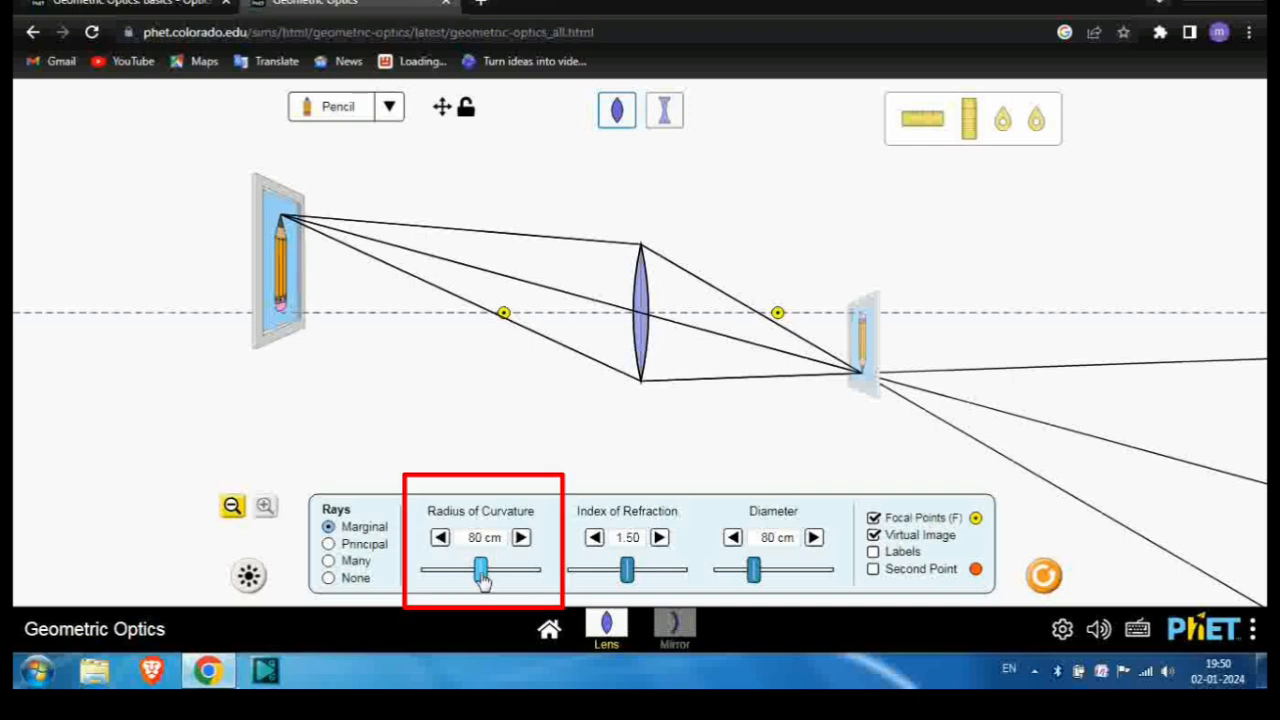
- Set the lens's radius of curvature to 85 cm and diameter to 75 cm, trying a refractive index of 1.40 before restoring 1.50
mouse_move(481, 580)
left_mouse_down()
mouse_move(504, 582)
mouse_move(460, 586)
mouse_move(492, 588)
left_mouse_up()
left_click_drag(633, 584, 613, 584)
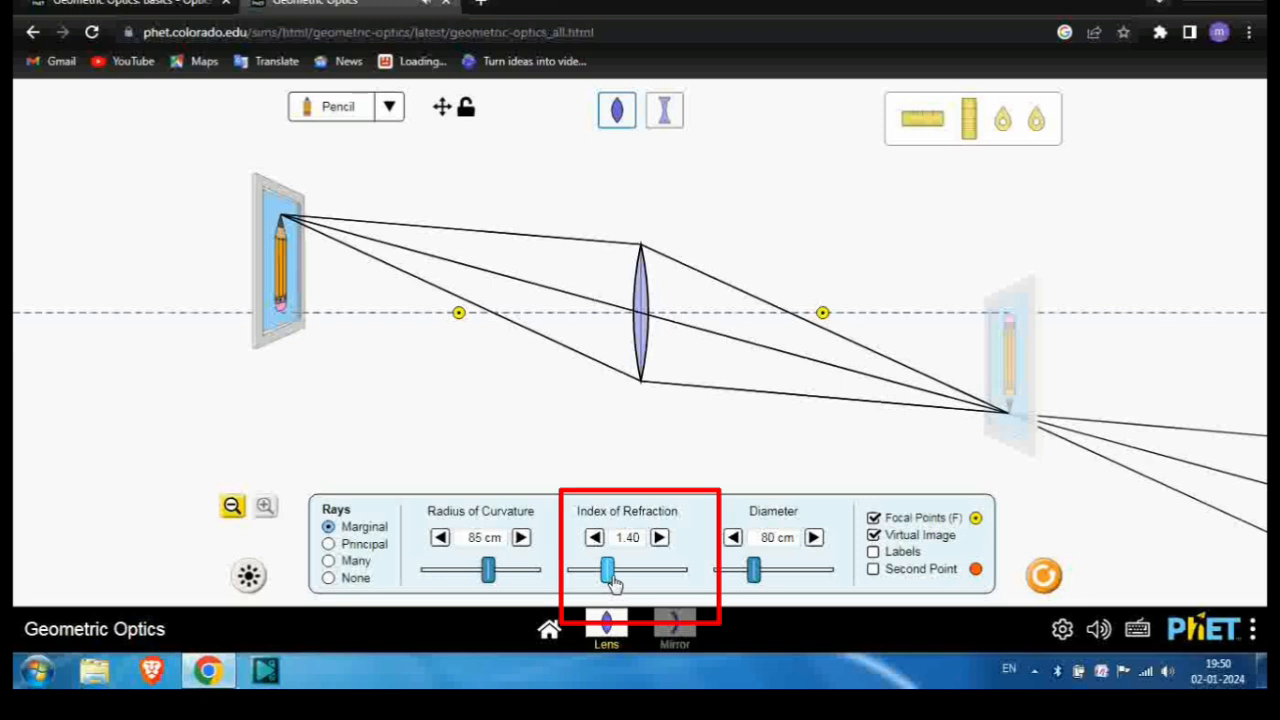
left_click_drag(613, 584, 626, 584)
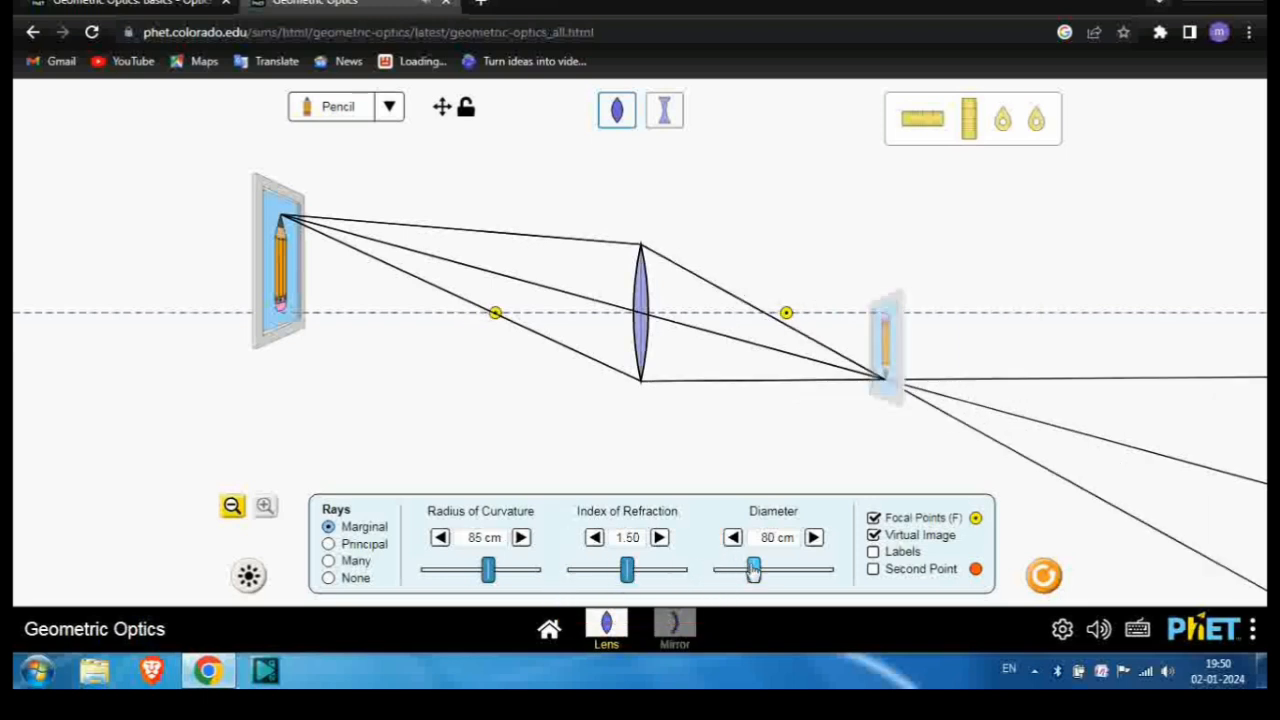
mouse_move(754, 570)
left_mouse_down()
mouse_move(814, 572)
mouse_move(743, 579)
left_mouse_up()
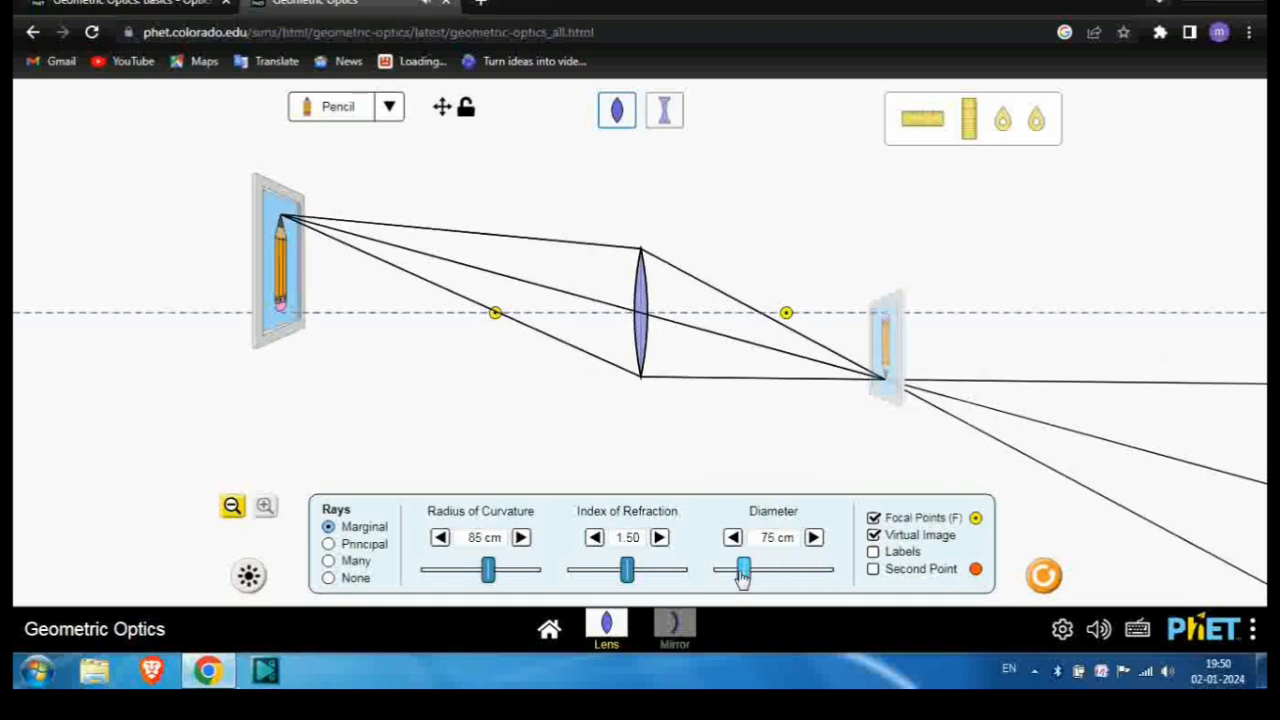
- Turn on the labels, set the lens diameter to 85 cm, and toggle the second point on and off
left_click(875, 553)
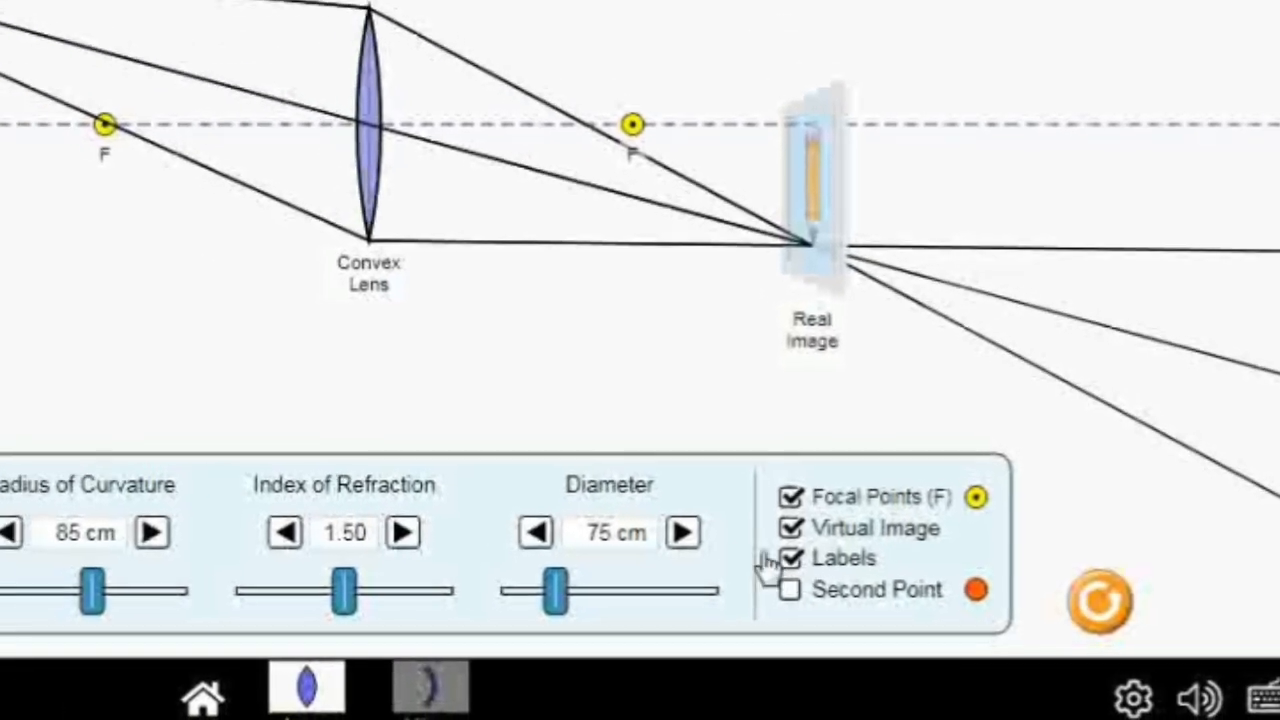
left_click_drag(627, 607, 659, 613)
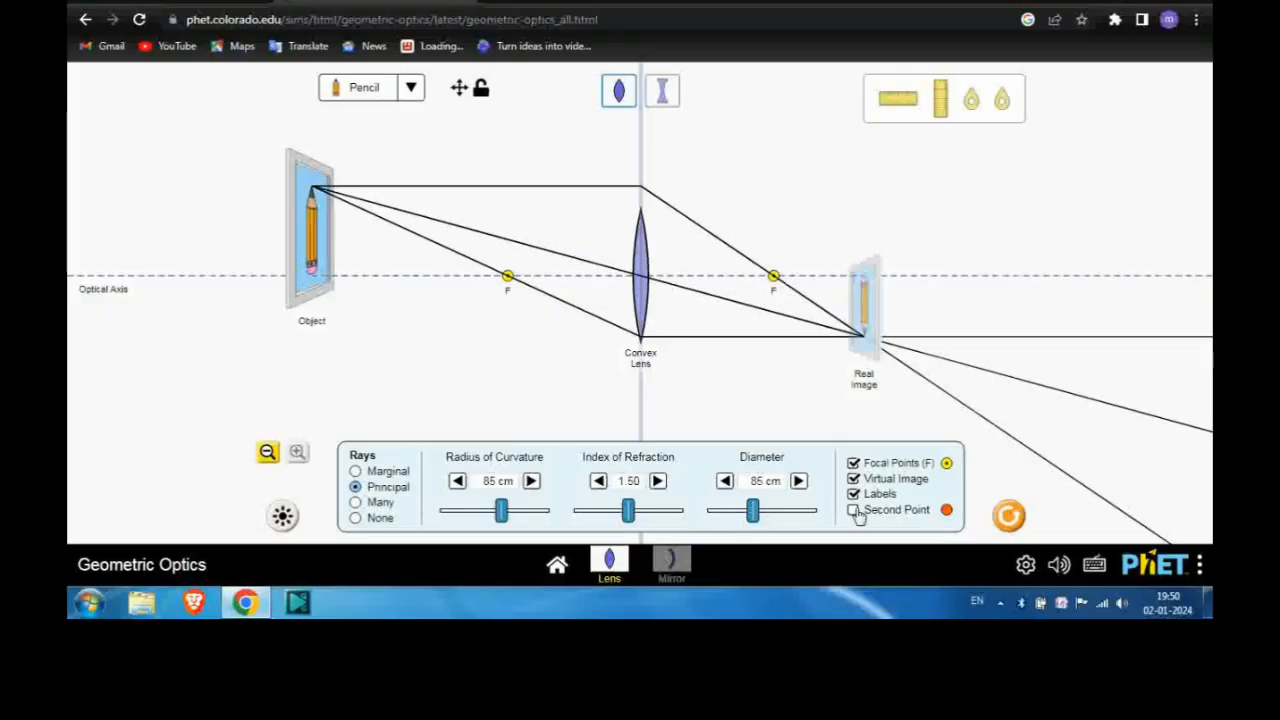
left_click(853, 510)
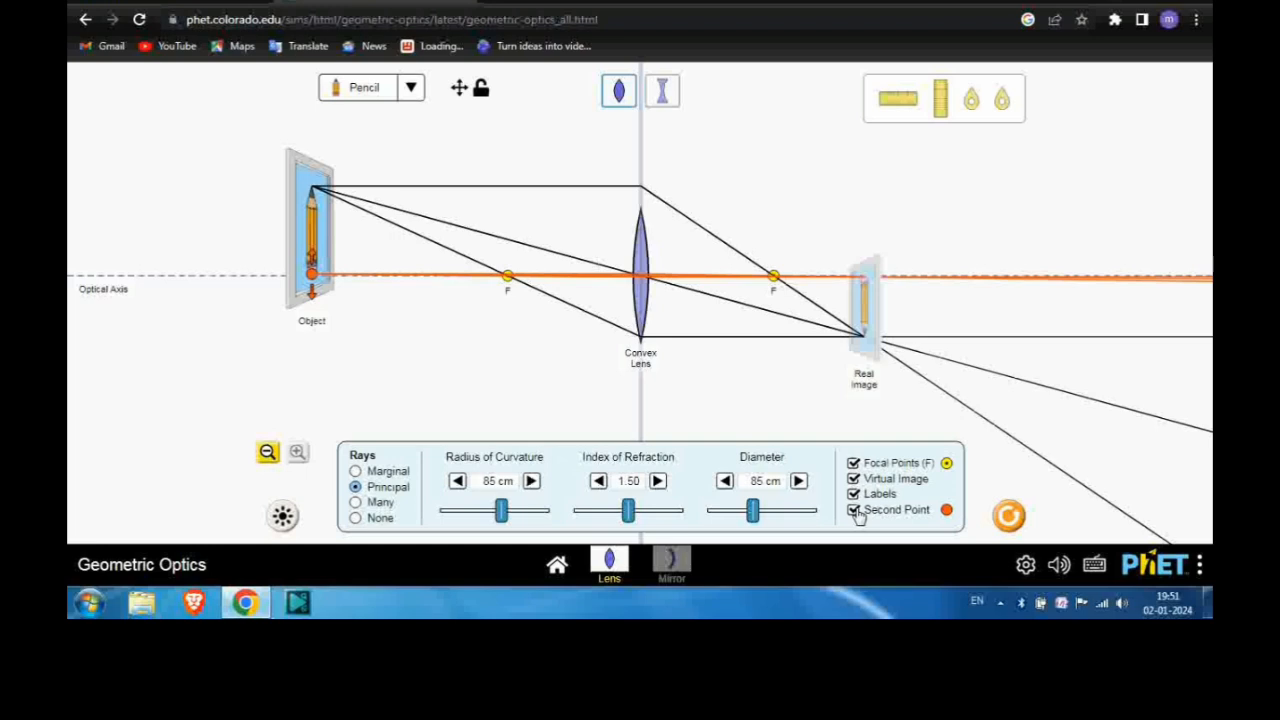
left_click(854, 510)
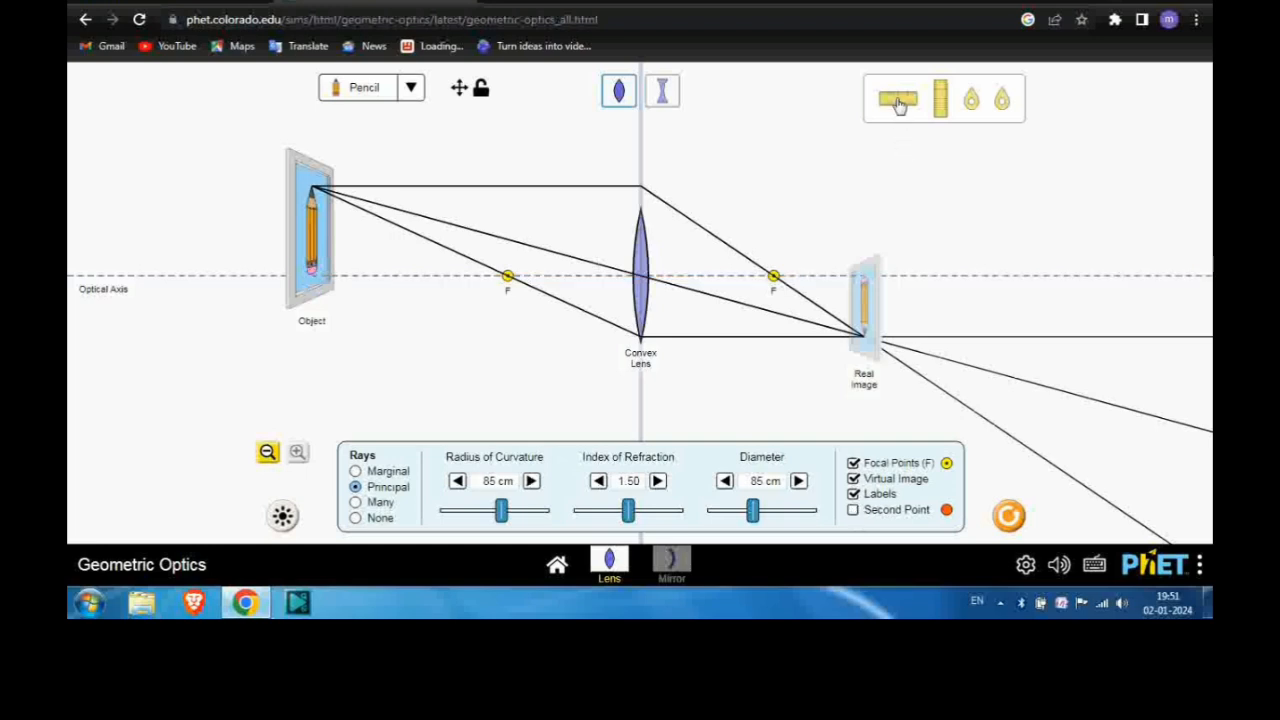
- Place the horizontal ruler below the optical axis and move the pencil object slightly closer to the lens
mouse_move(898, 104)
left_mouse_down()
mouse_move(814, 214)
mouse_move(841, 345)
mouse_move(763, 354)
mouse_move(531, 340)
mouse_move(498, 312)
mouse_move(473, 311)
mouse_move(491, 292)
left_mouse_up()
left_click_drag(312, 234, 332, 235)
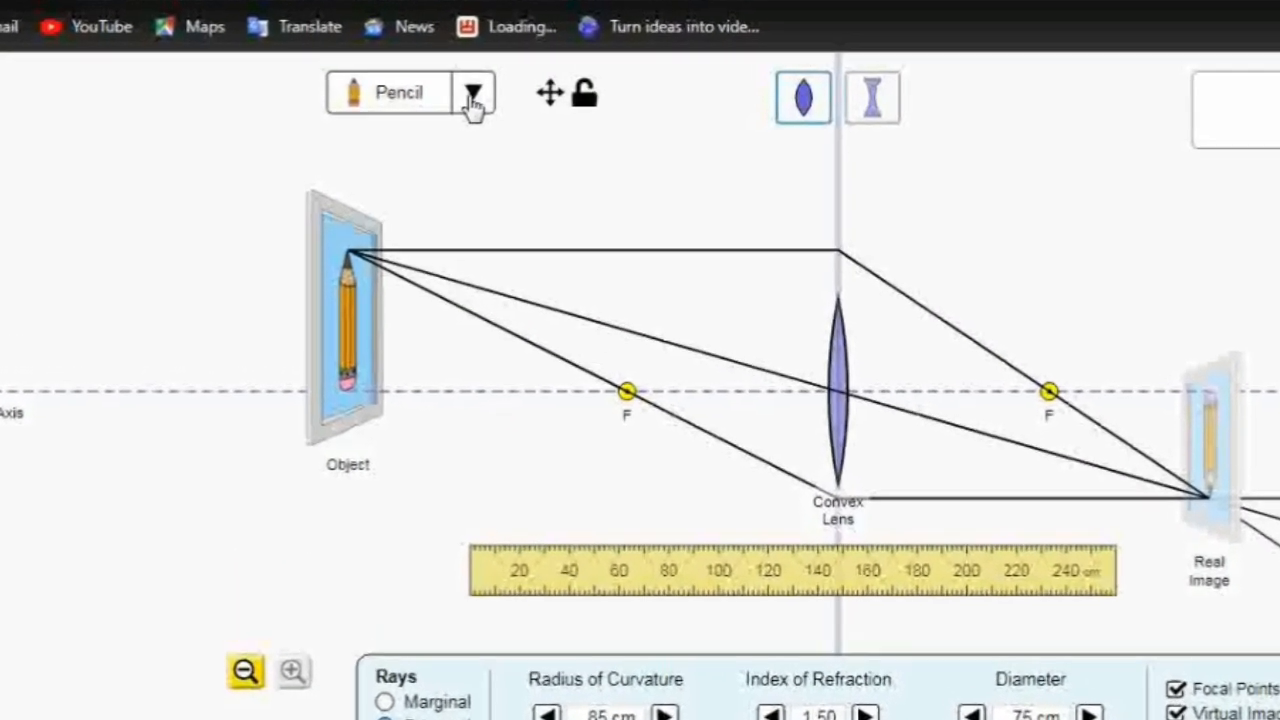
- Change the object to the Penguin, and replace it with the Star
left_click(490, 98)
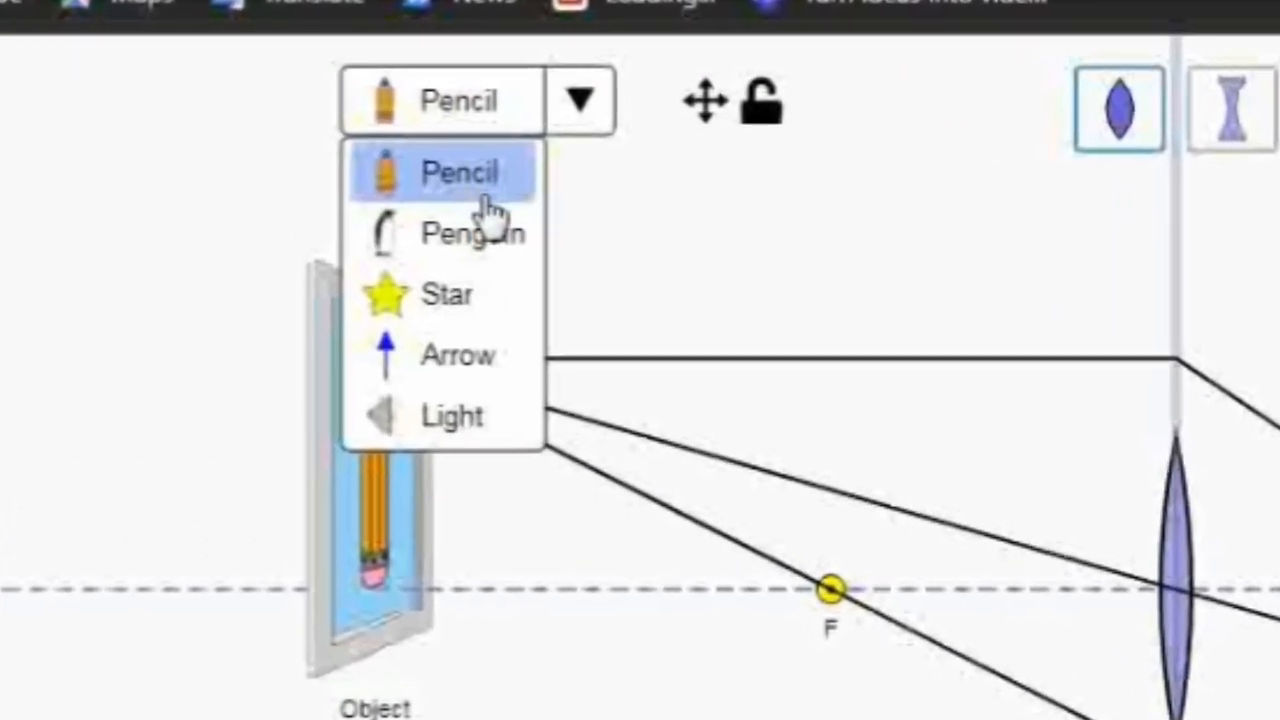
left_click(520, 260)
left_click(470, 105)
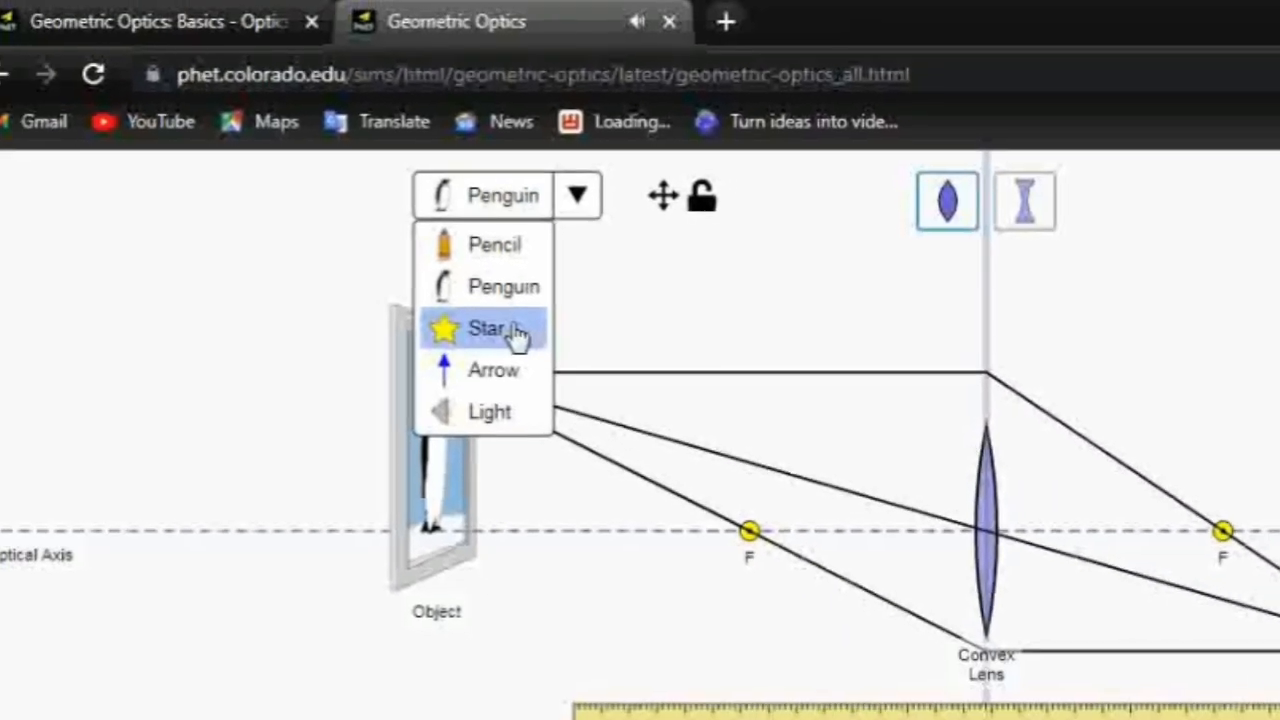
left_click(502, 278)
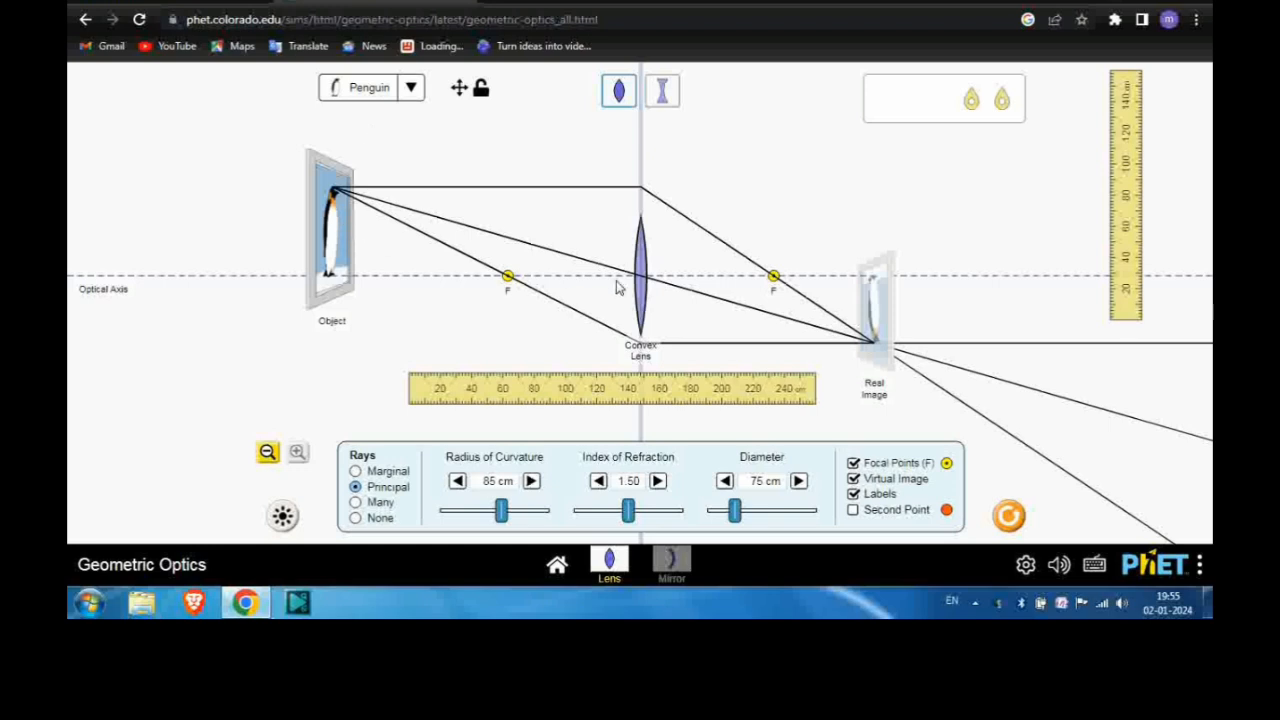
left_click(370, 87)
left_click(373, 164)
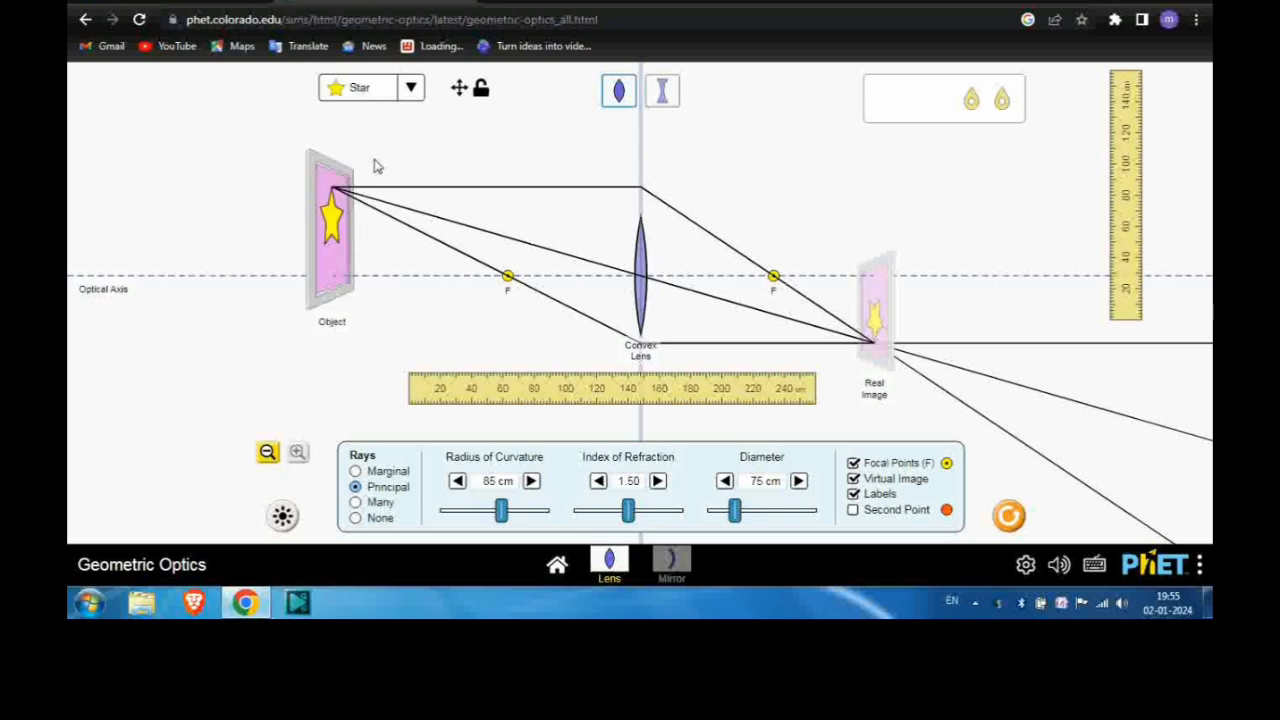
- Change the object to the Arrow, and replace it with the Light
left_click(413, 88)
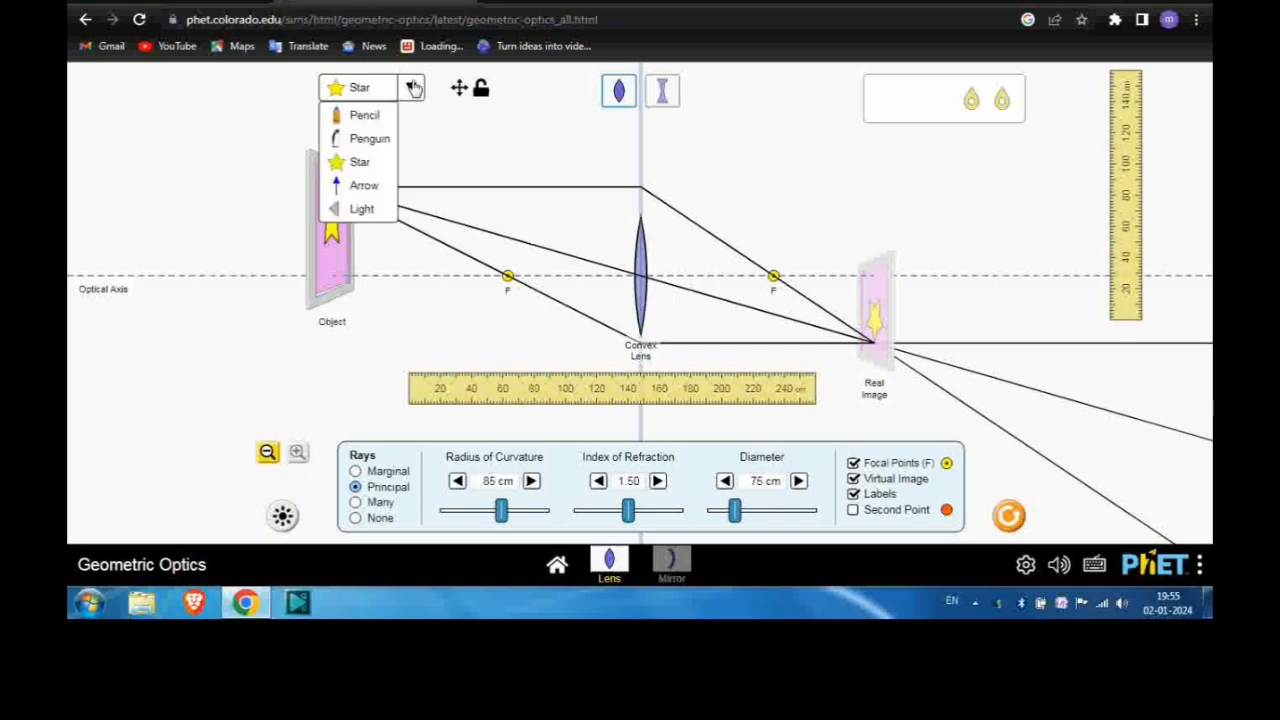
left_click(366, 186)
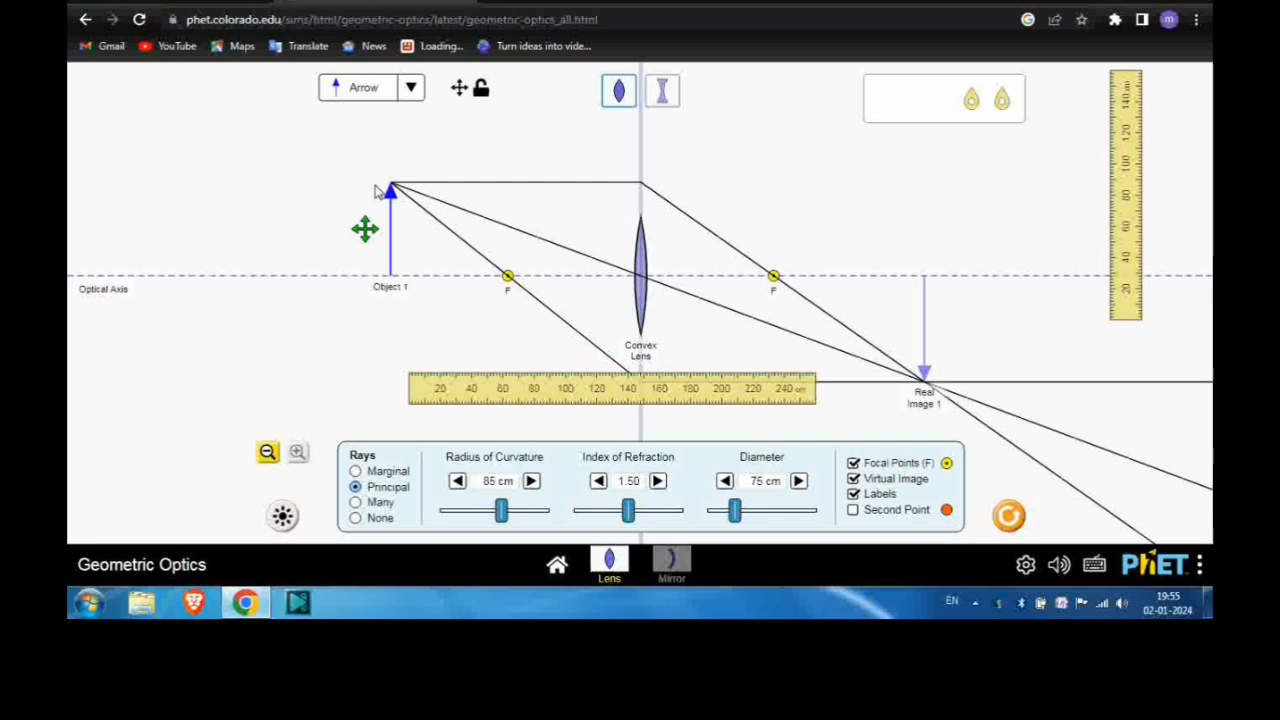
left_click(413, 88)
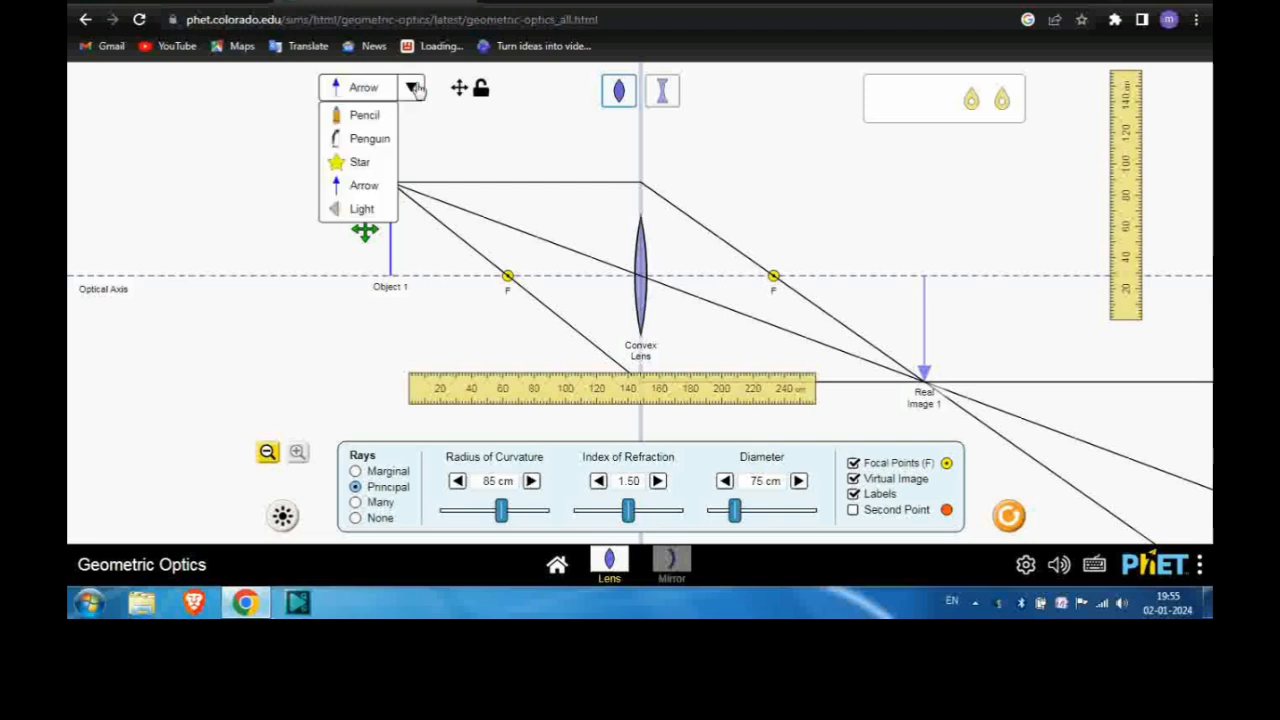
left_click(363, 208)
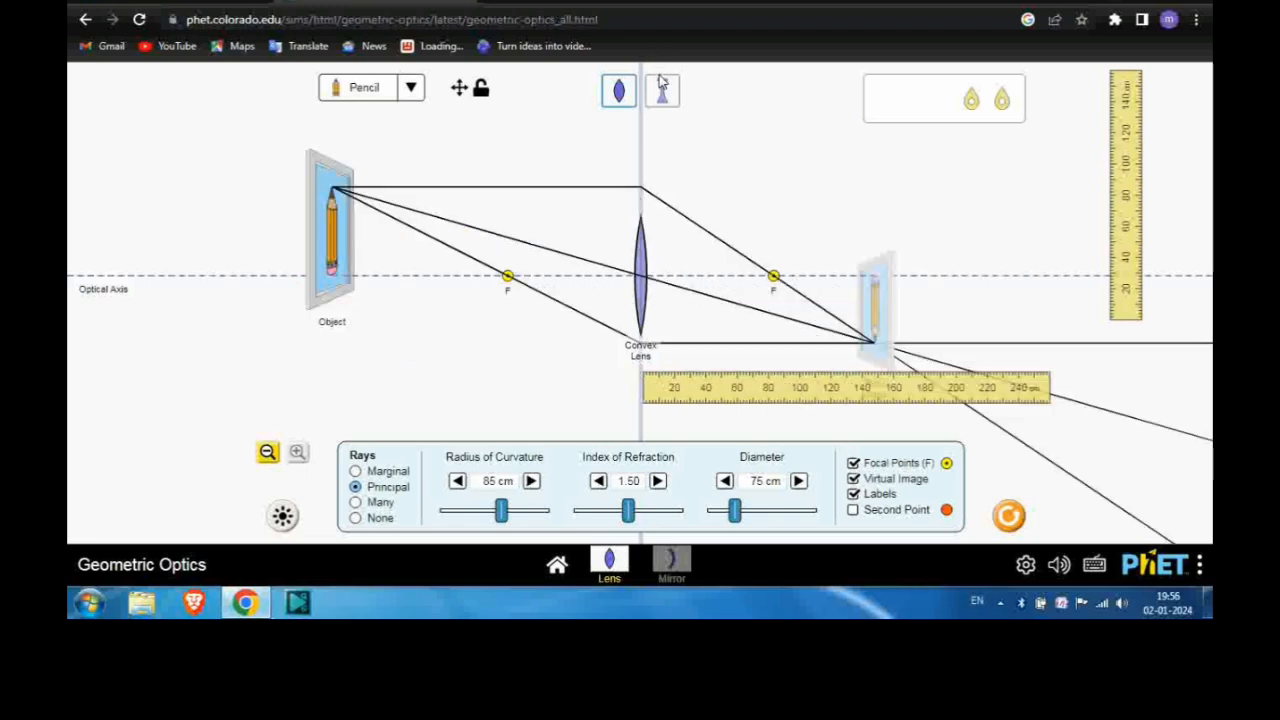
- Switch to the concave lens and move the pencil object farther away from it
left_click(662, 92)
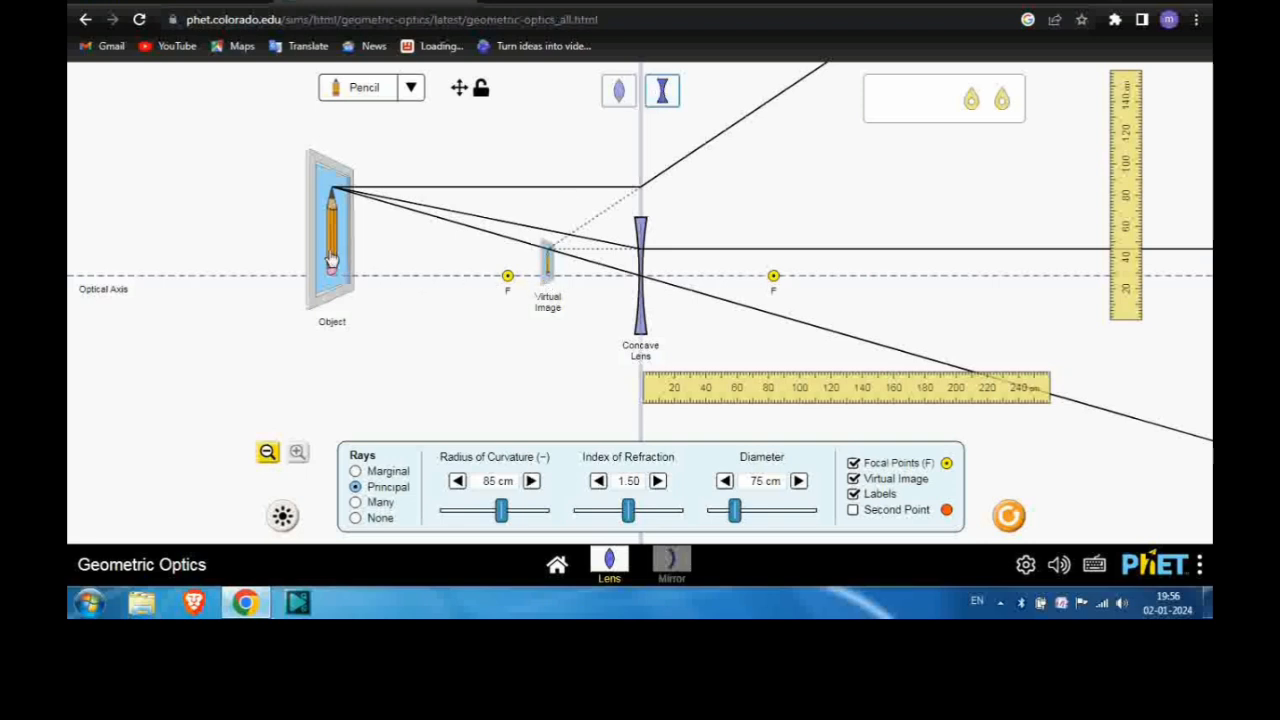
mouse_move(332, 260)
left_mouse_down()
mouse_move(535, 272)
mouse_move(366, 294)
mouse_move(198, 288)
left_mouse_up()
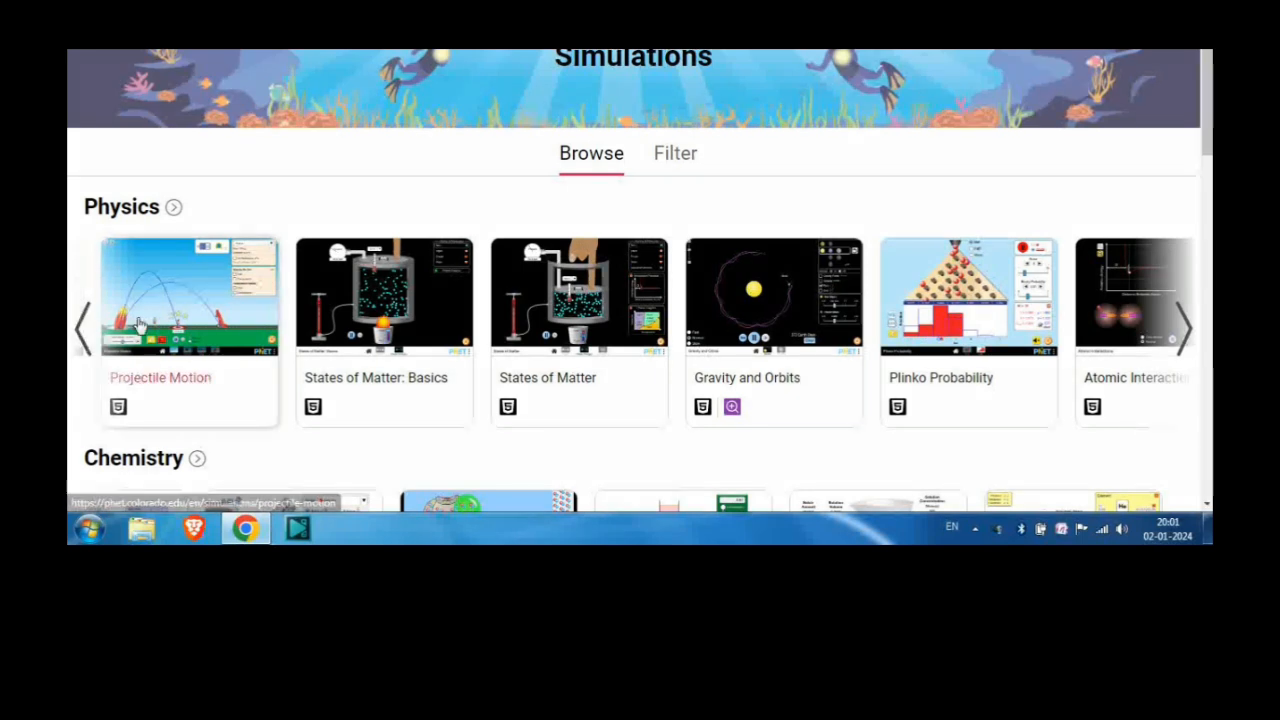
- Launch the Projectile Motion simulation from the physics list and enter its Intro screen
left_click(141, 327)
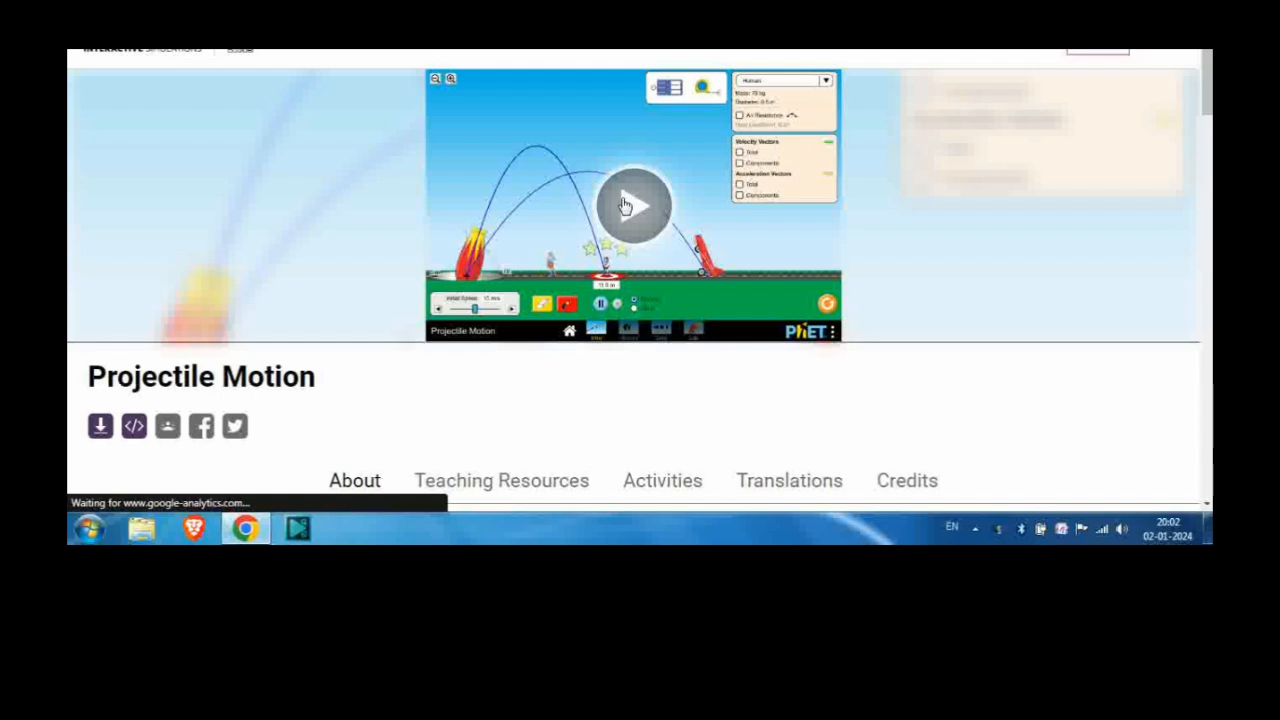
left_click(624, 205)
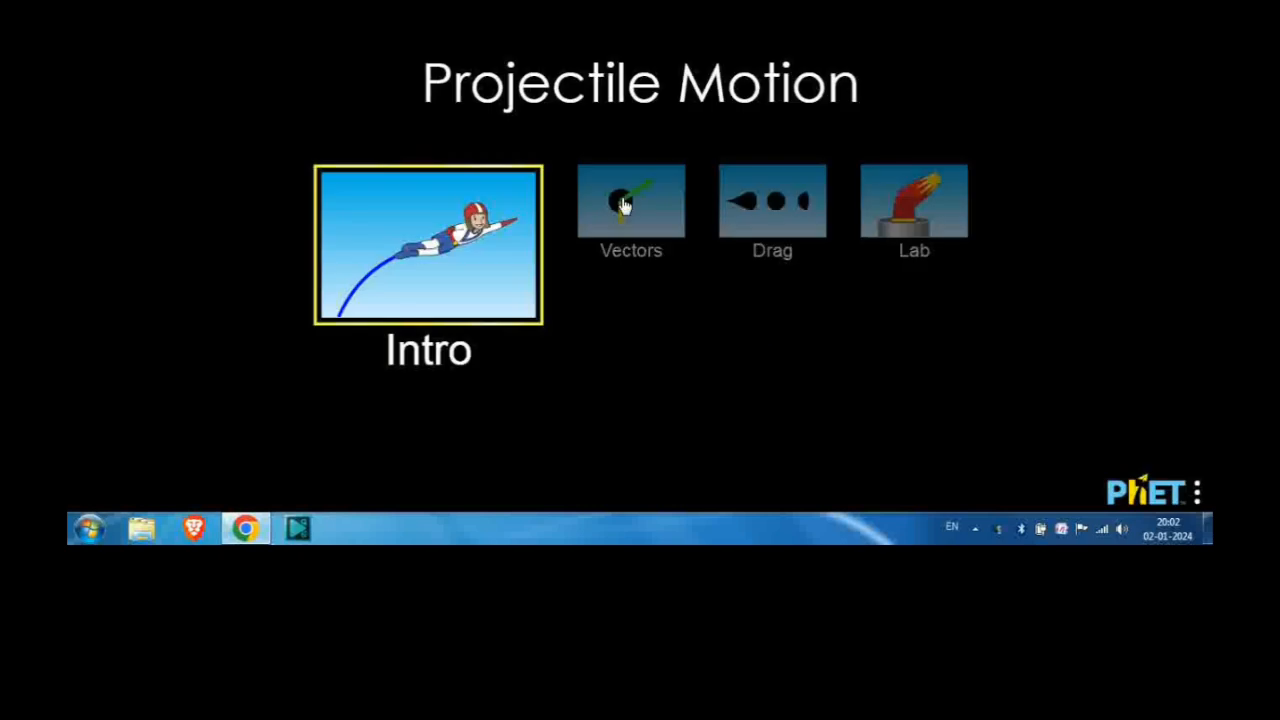
left_click(474, 243)
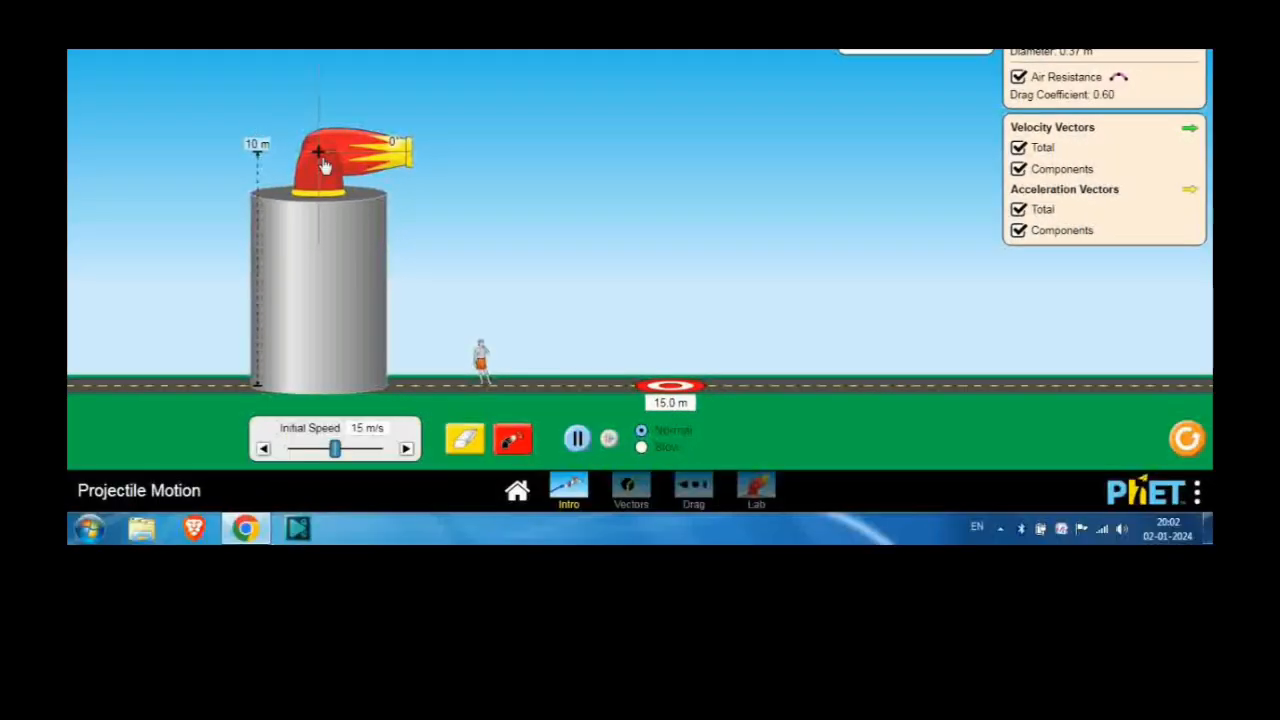
- Tilt the cannon on the 10 m pedestal up to 35° and fire it at an initial speed of 15 m/s
left_click_drag(364, 152, 366, 117)
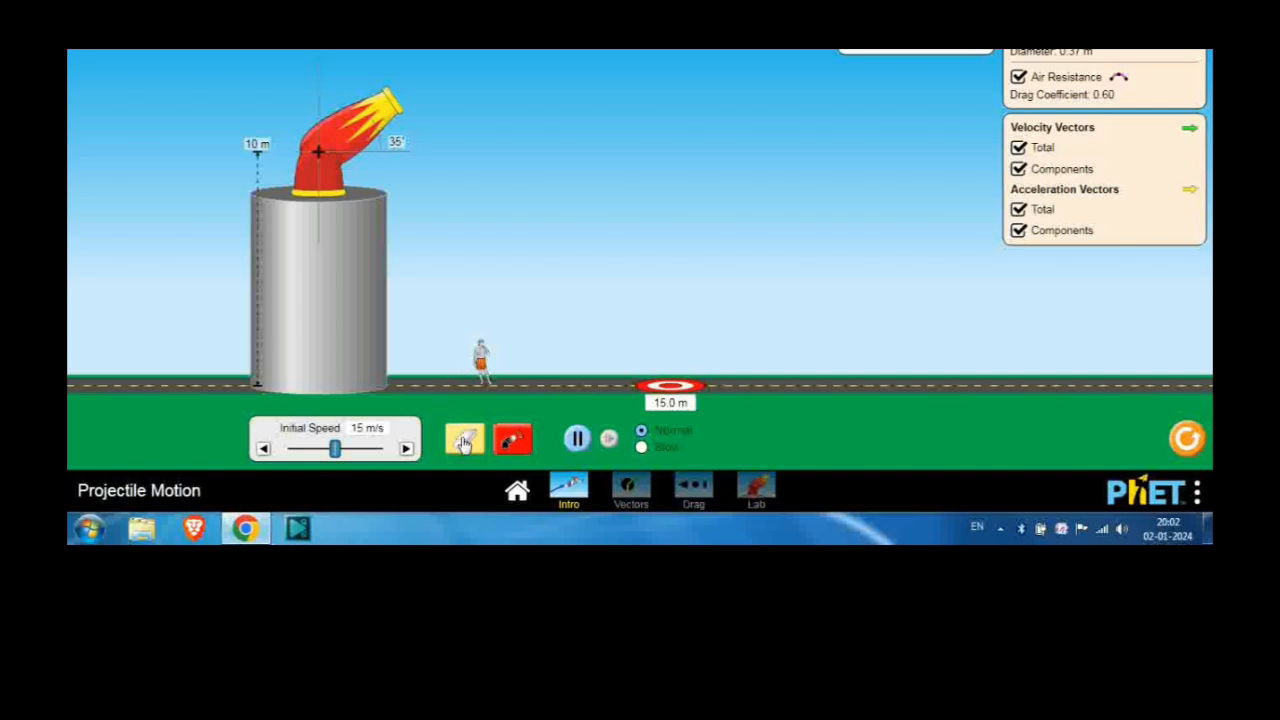
left_click(513, 440)
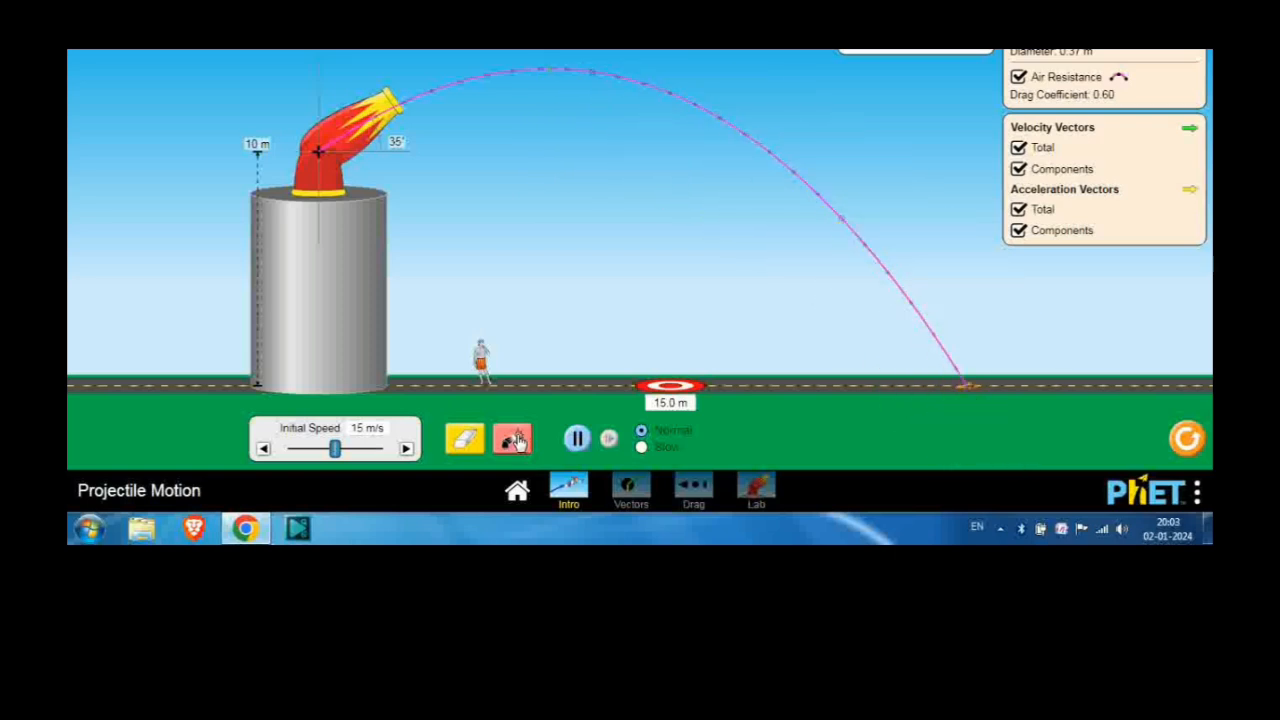
left_click(513, 440)
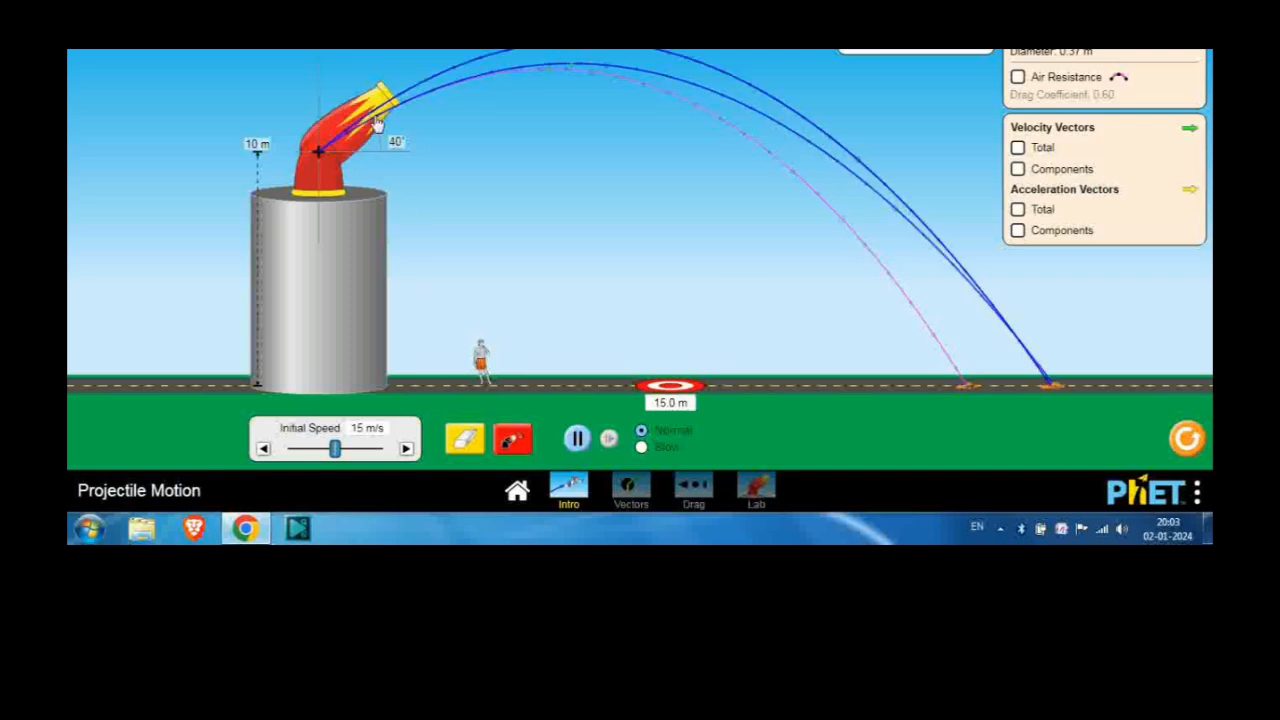
- Raise the cannon's angle to 55° and fire it for comparison with the earlier trajectories
left_click_drag(375, 118, 368, 96)
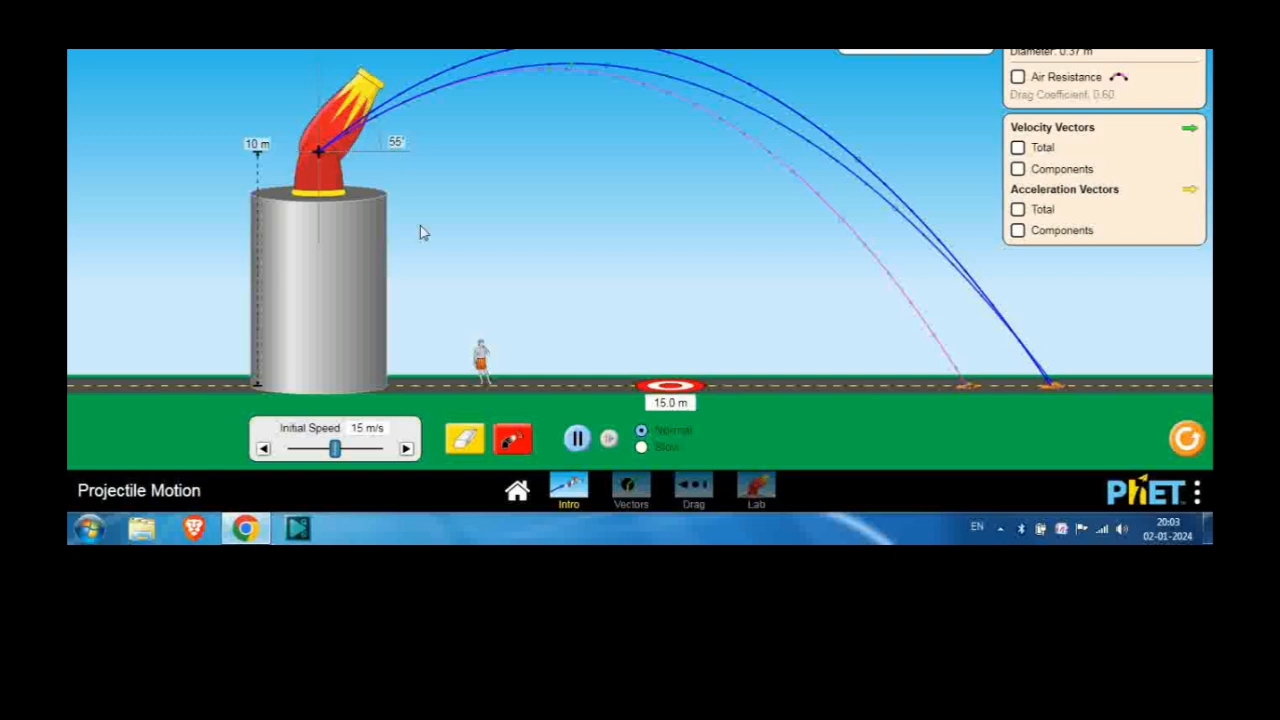
left_click(510, 443)
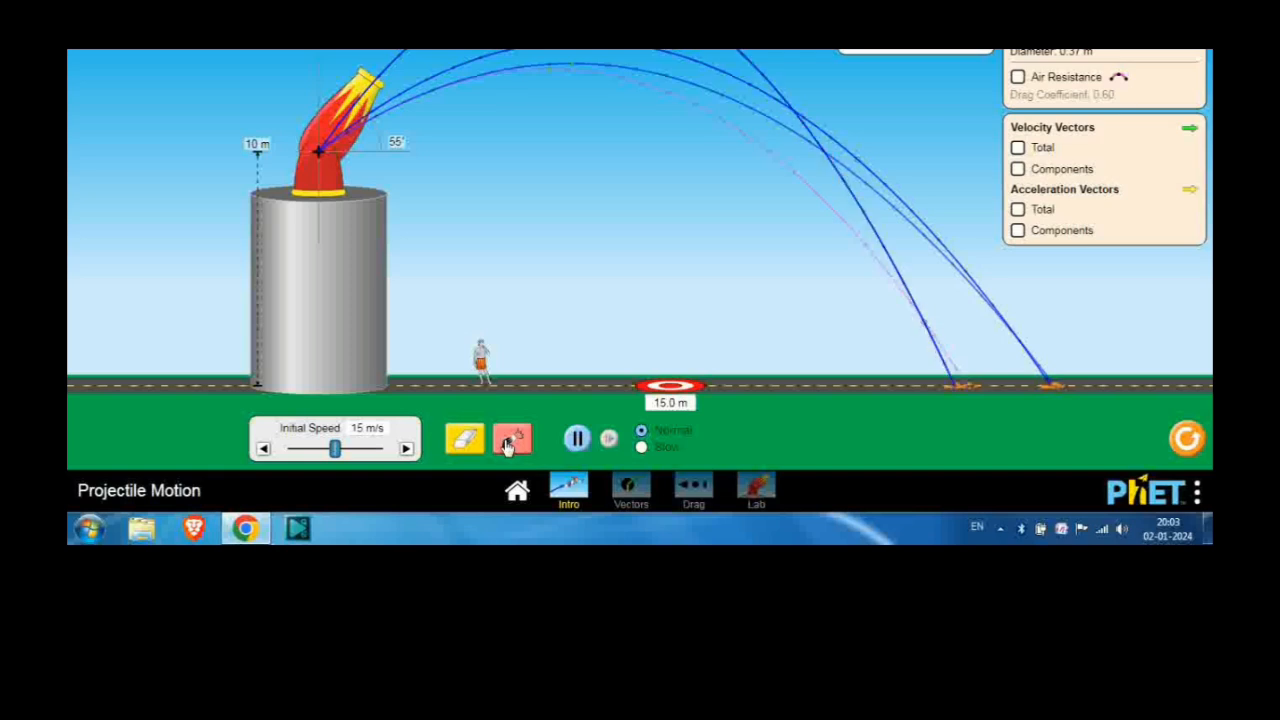
left_click(510, 442)
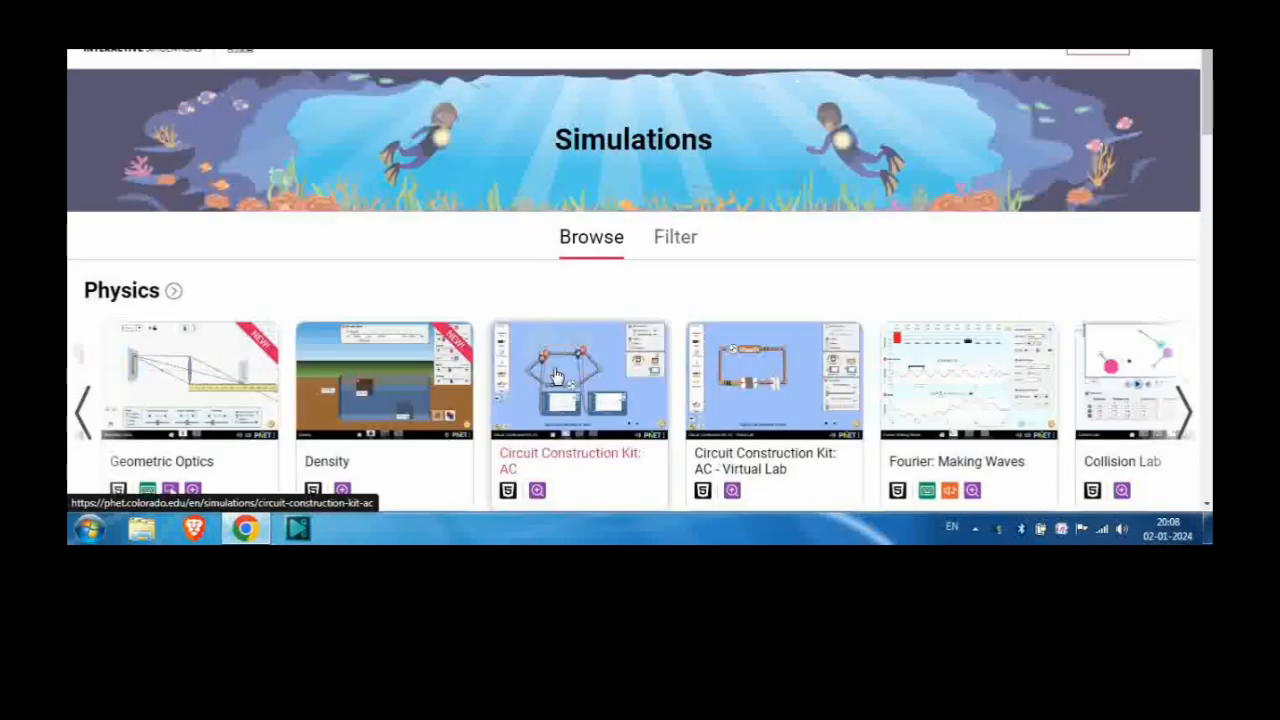
- Launch the Circuit Construction Kit: AC simulation from the physics list and enter its AC Voltage screen
scroll(557, 375, "down", 4)
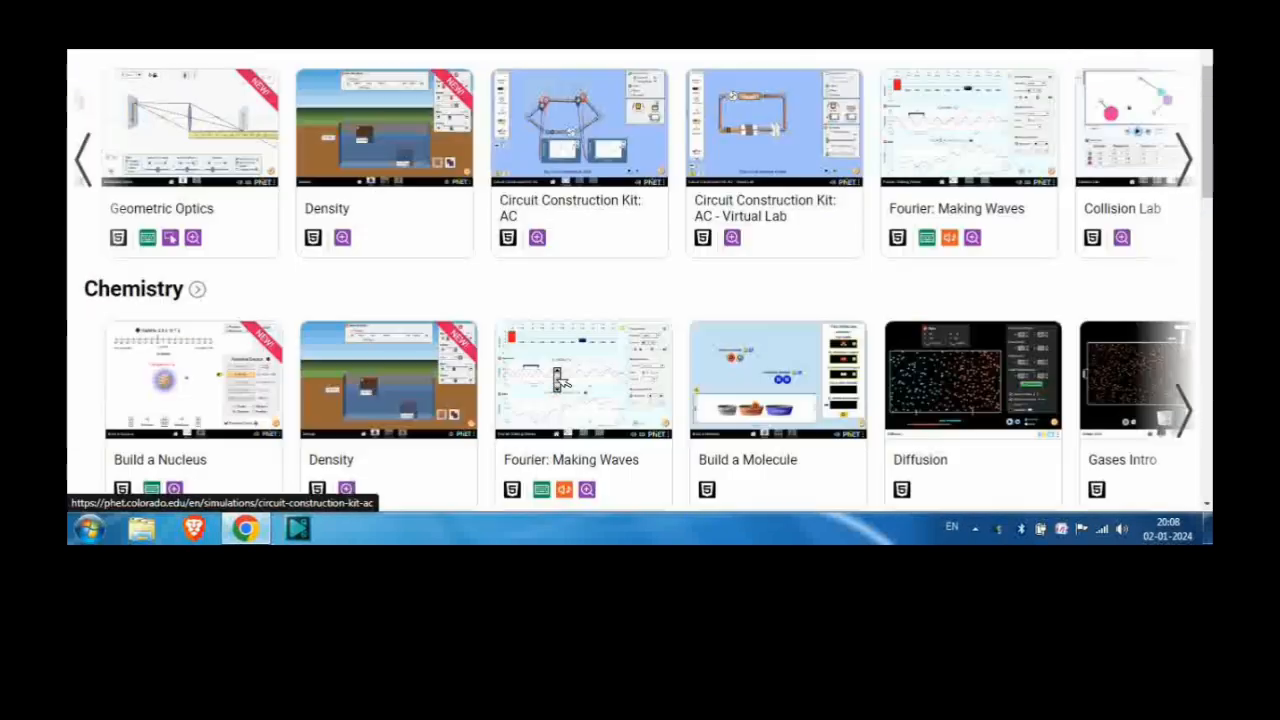
scroll(557, 375, "up", 2)
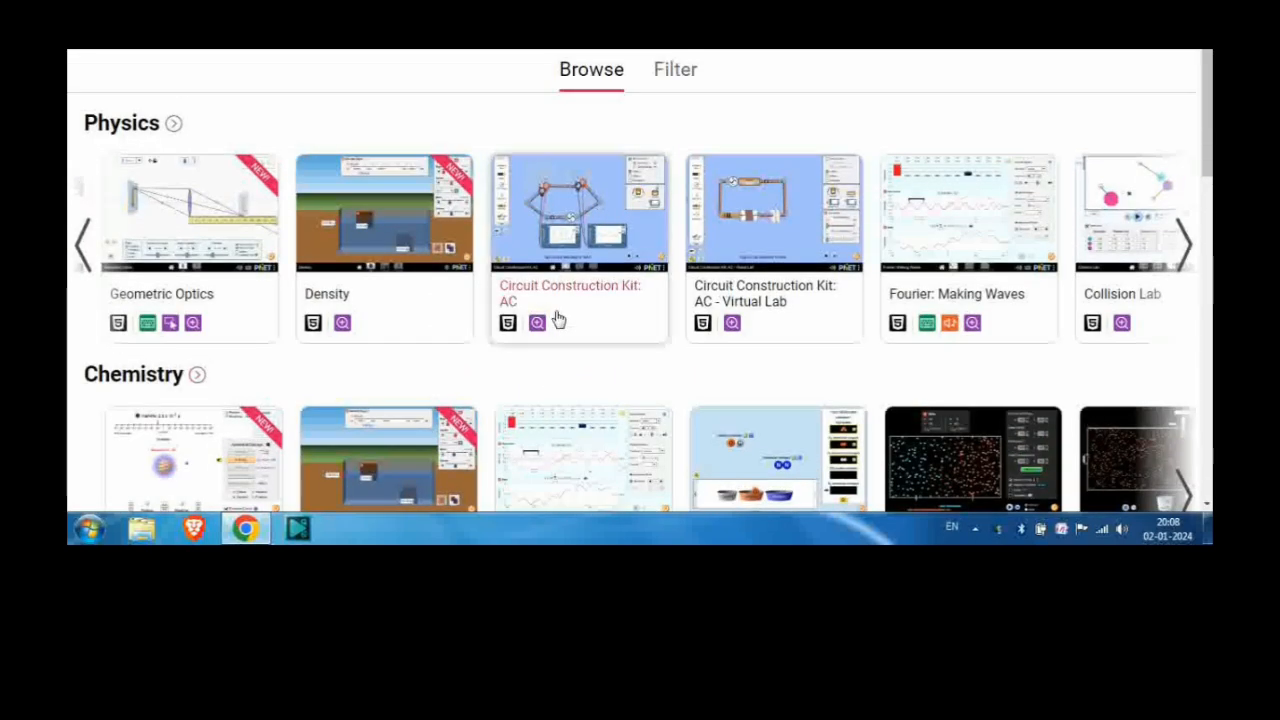
left_click(568, 248)
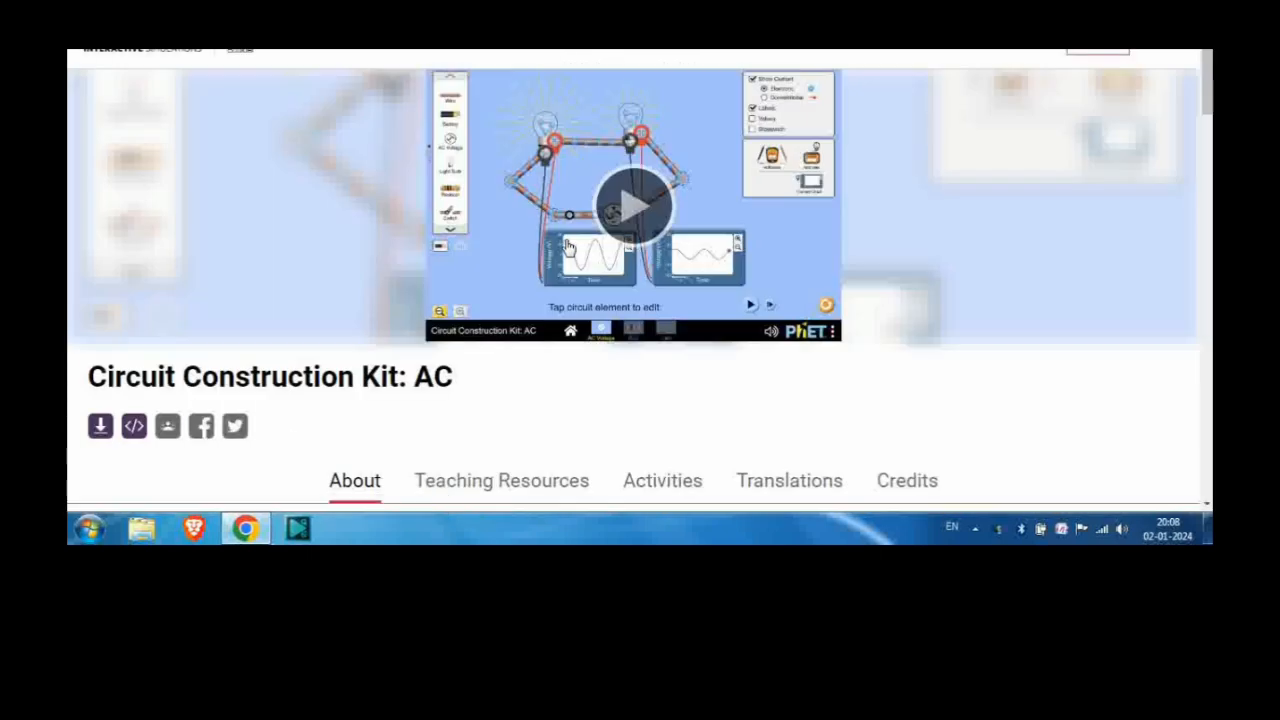
left_click(632, 183)
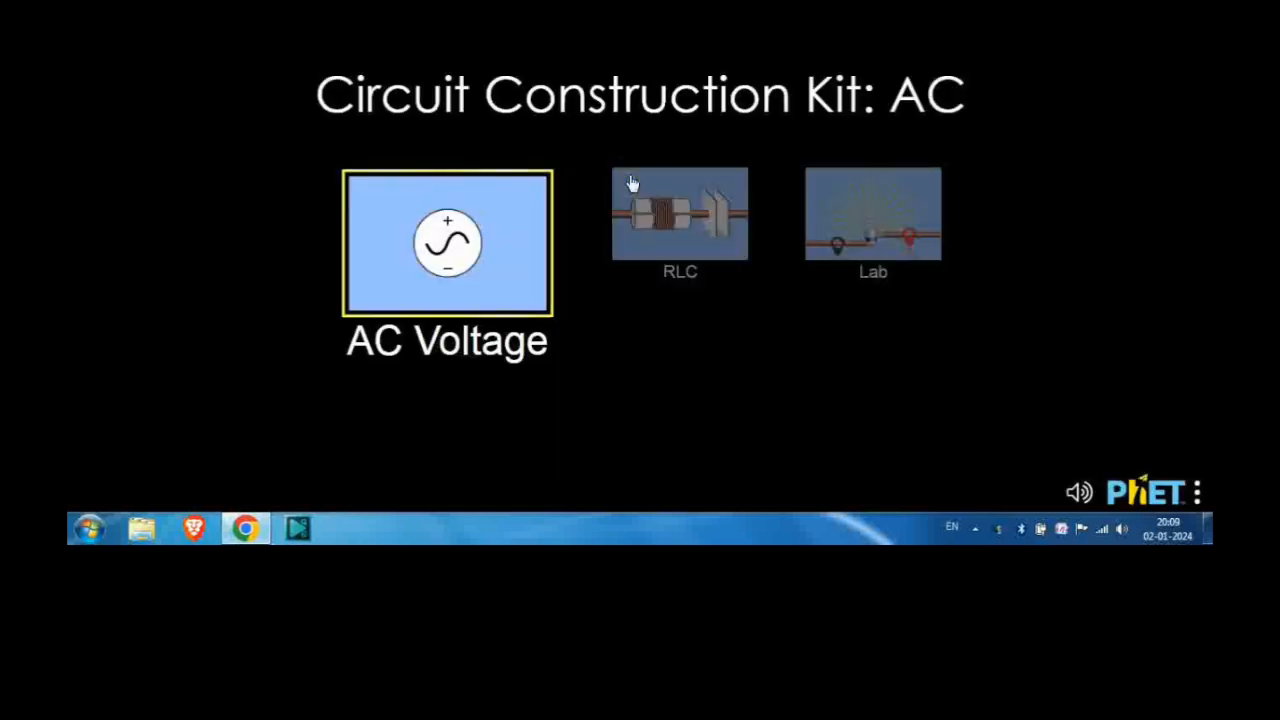
left_click(430, 292)
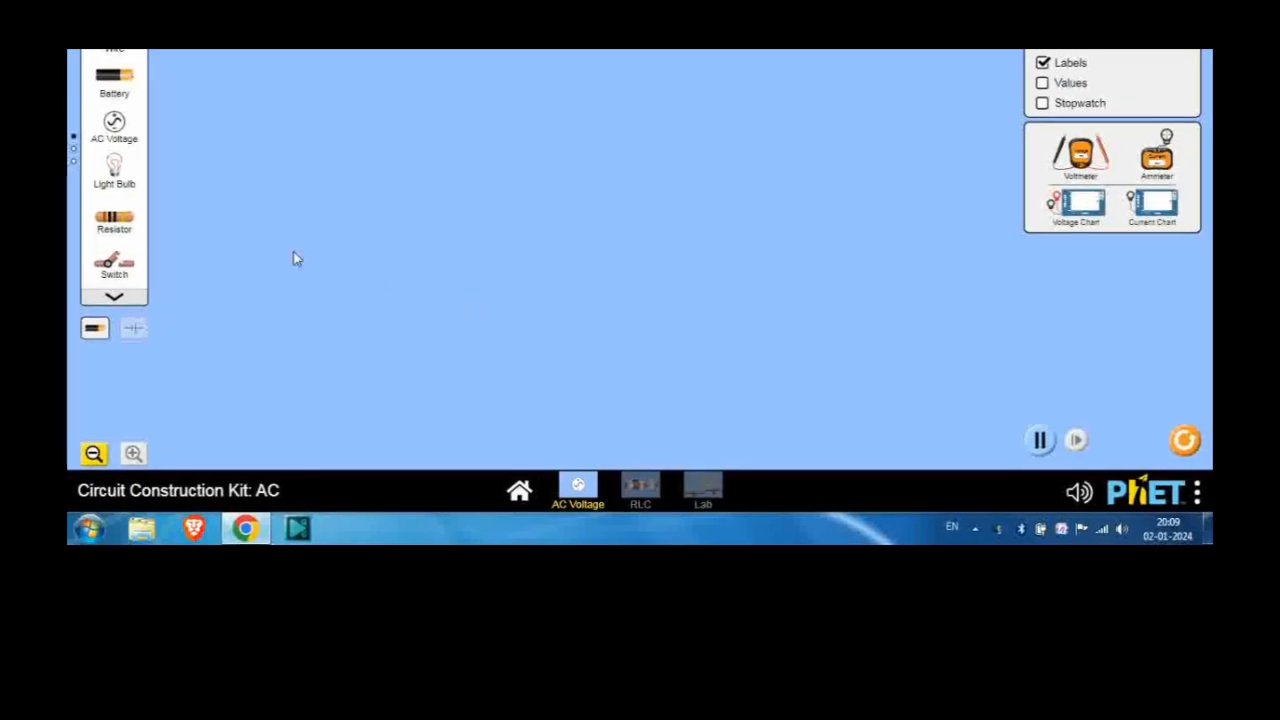
- Position a wire above the lower one and connect a battery's positive end to its left end
left_click_drag(114, 52, 425, 142)
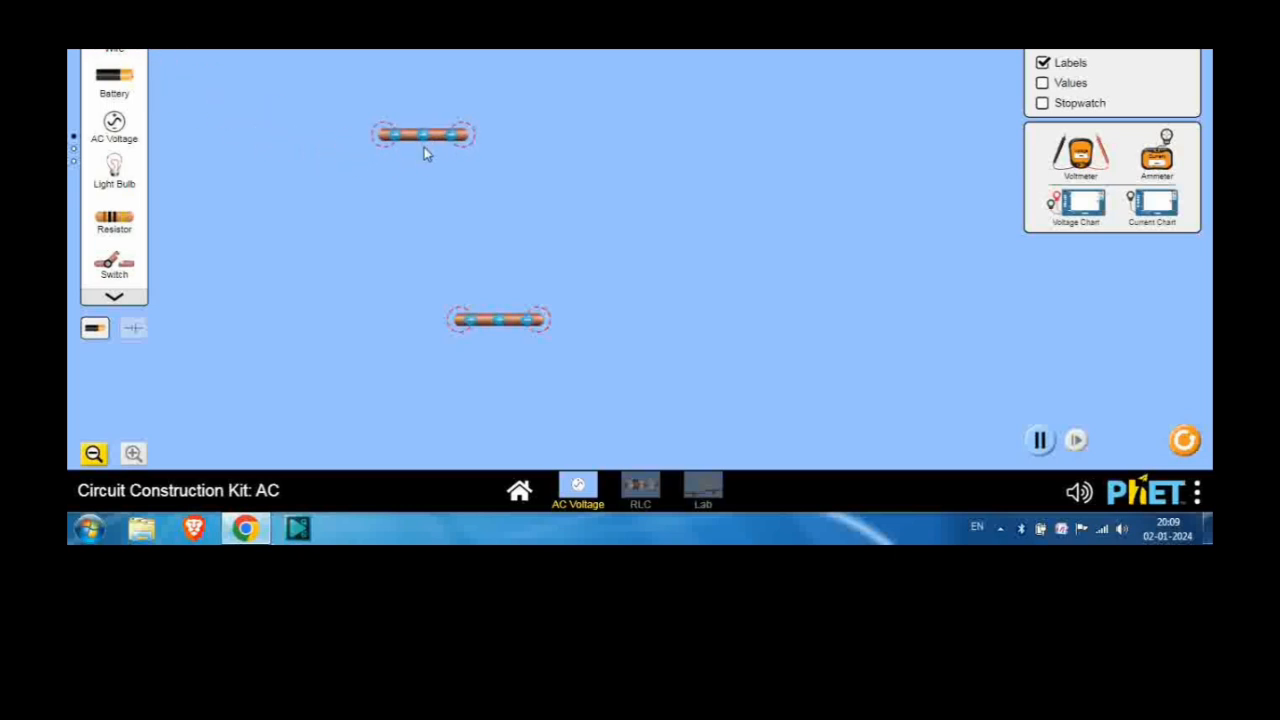
left_click_drag(437, 142, 490, 132)
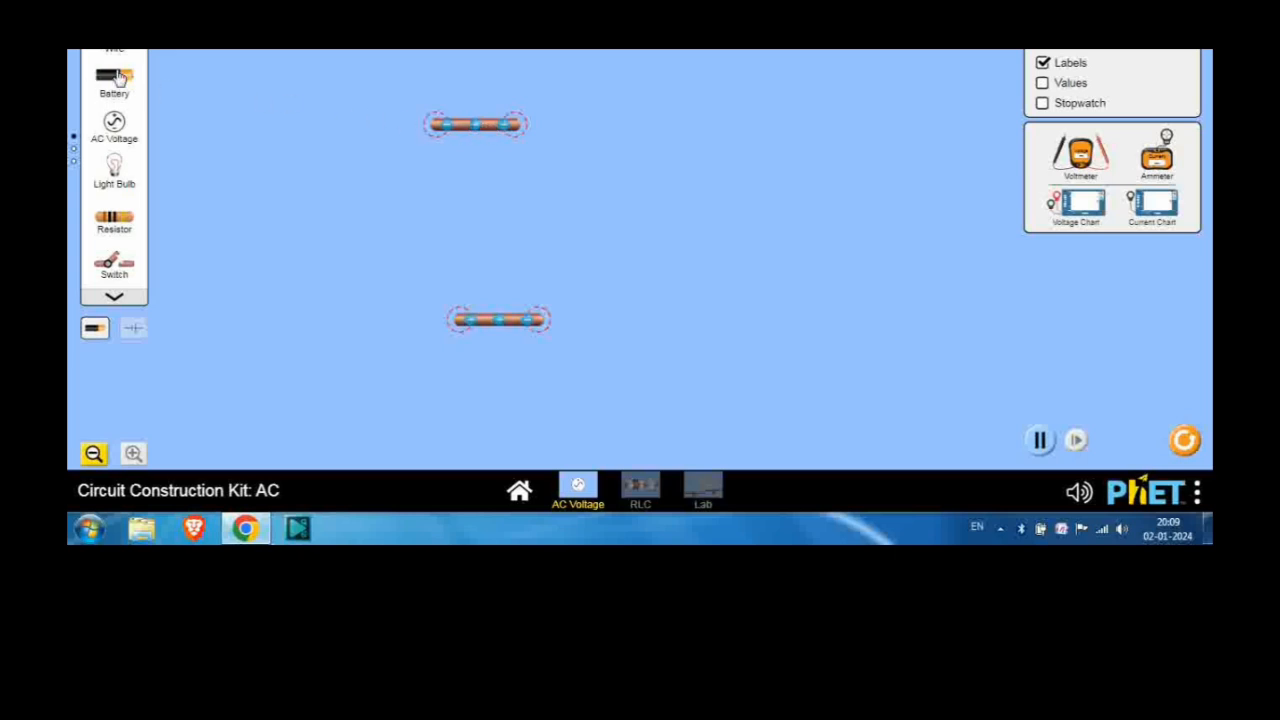
left_click_drag(116, 77, 403, 133)
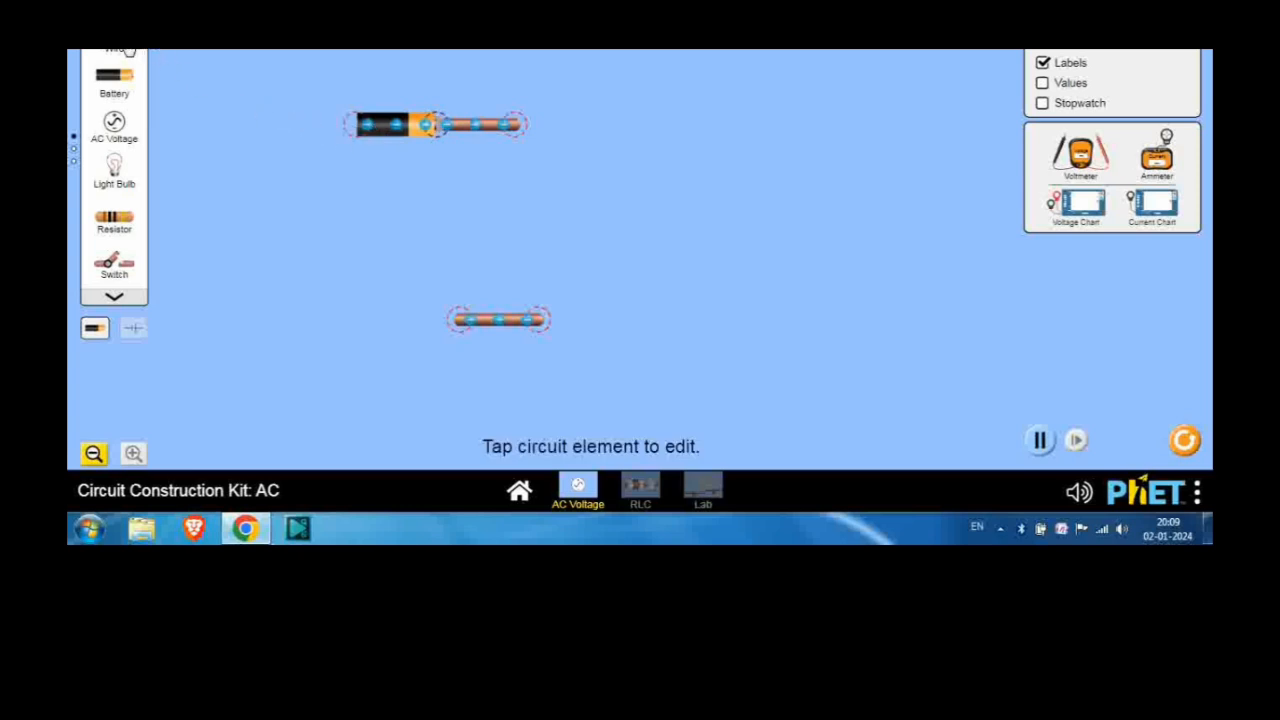
- Attach a leveled wire to the battery's negative end and extend a vertical wire down from its free end
left_click_drag(164, 66, 305, 121)
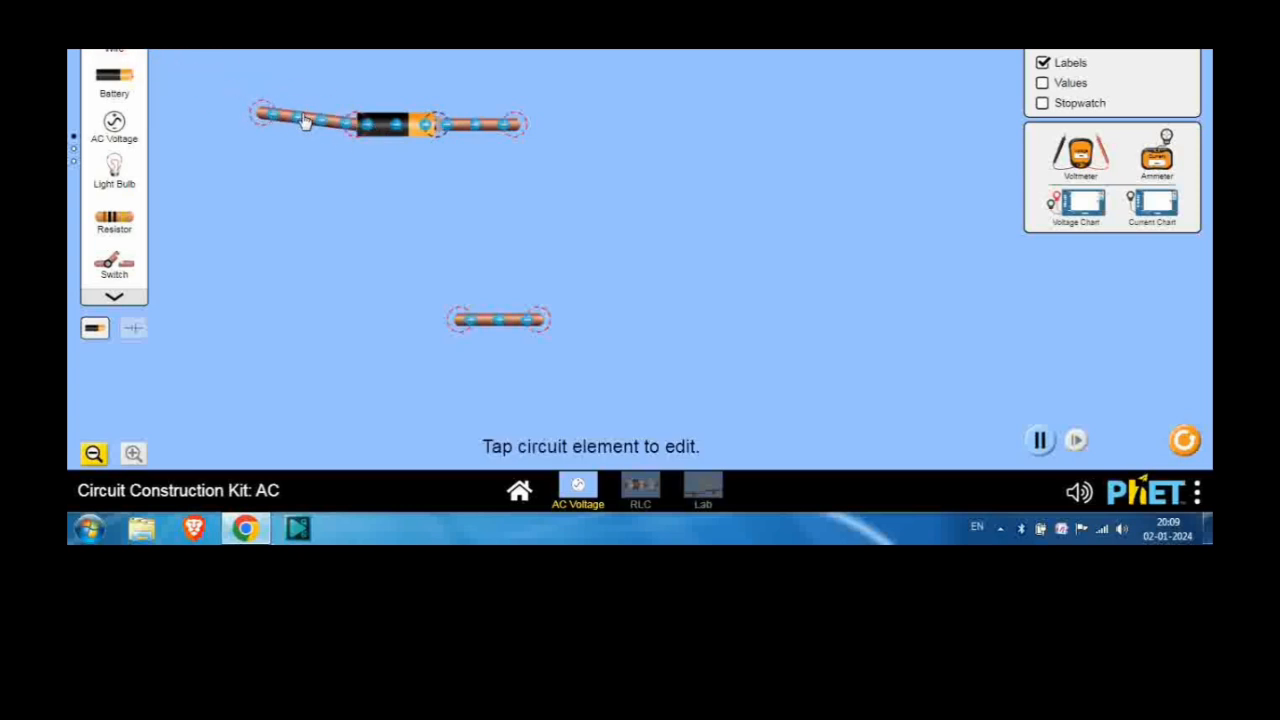
left_click(305, 120)
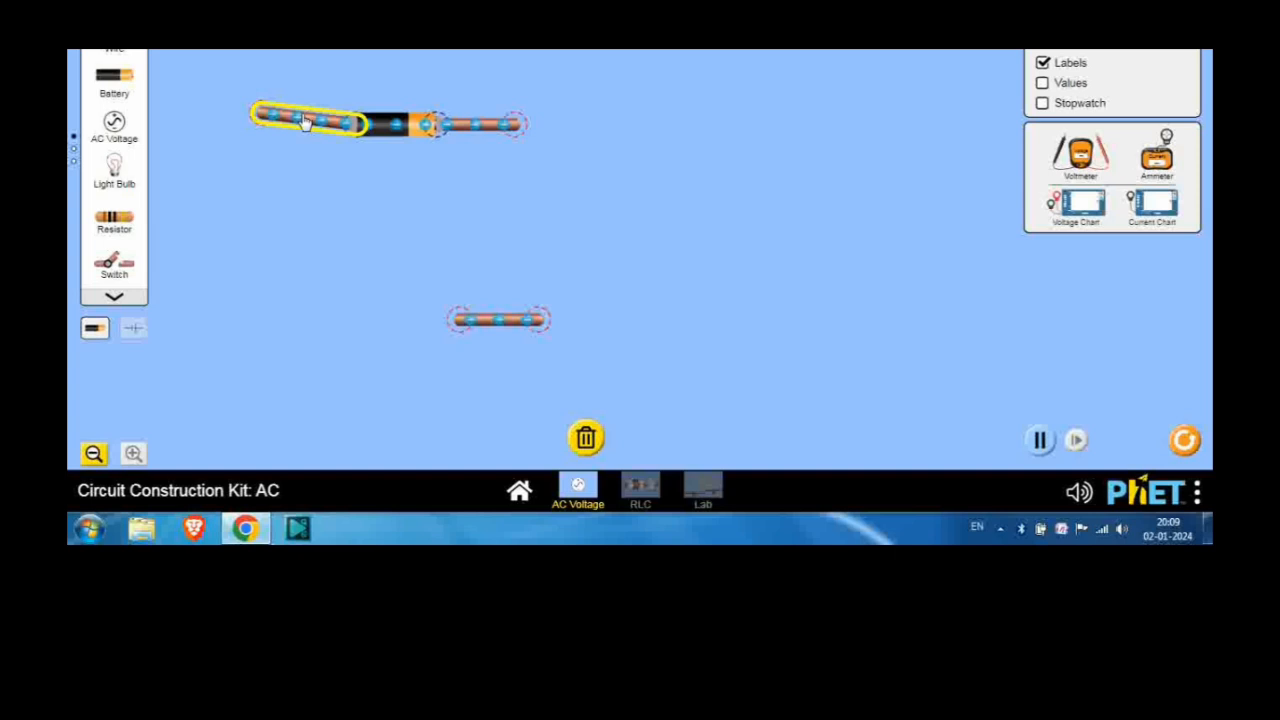
left_click(299, 157)
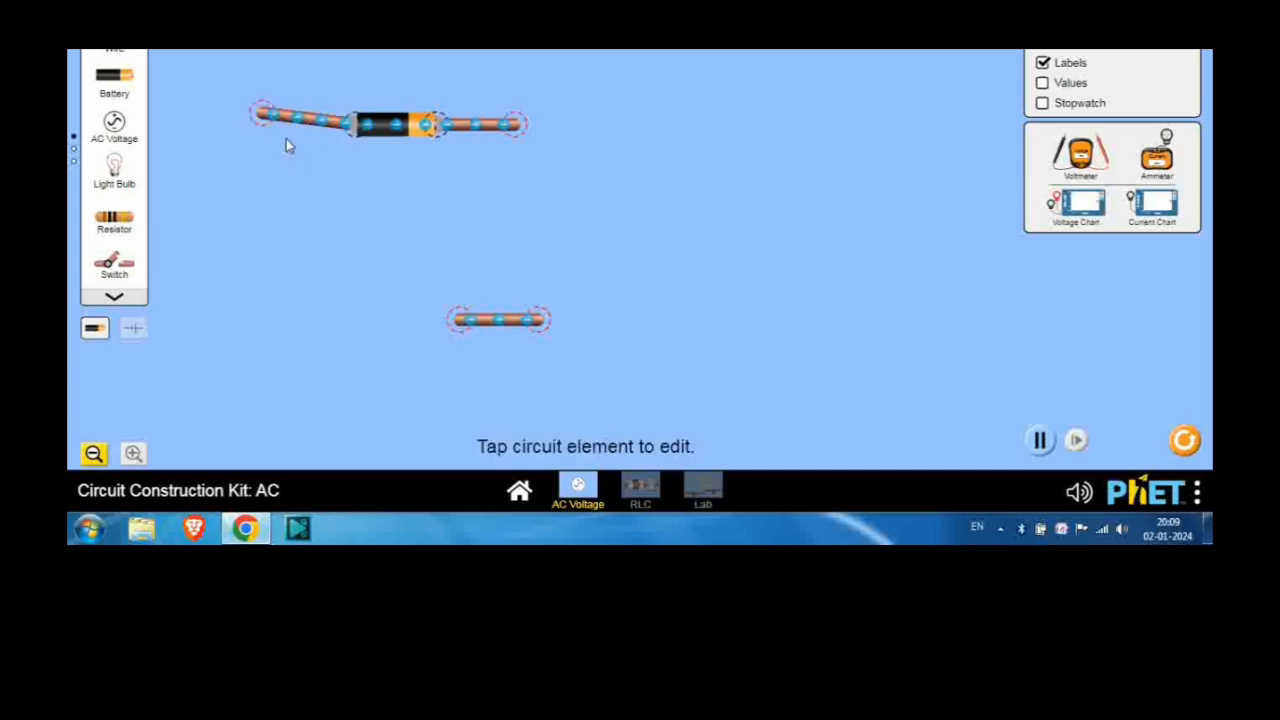
left_click_drag(272, 118, 272, 125)
left_click(272, 124)
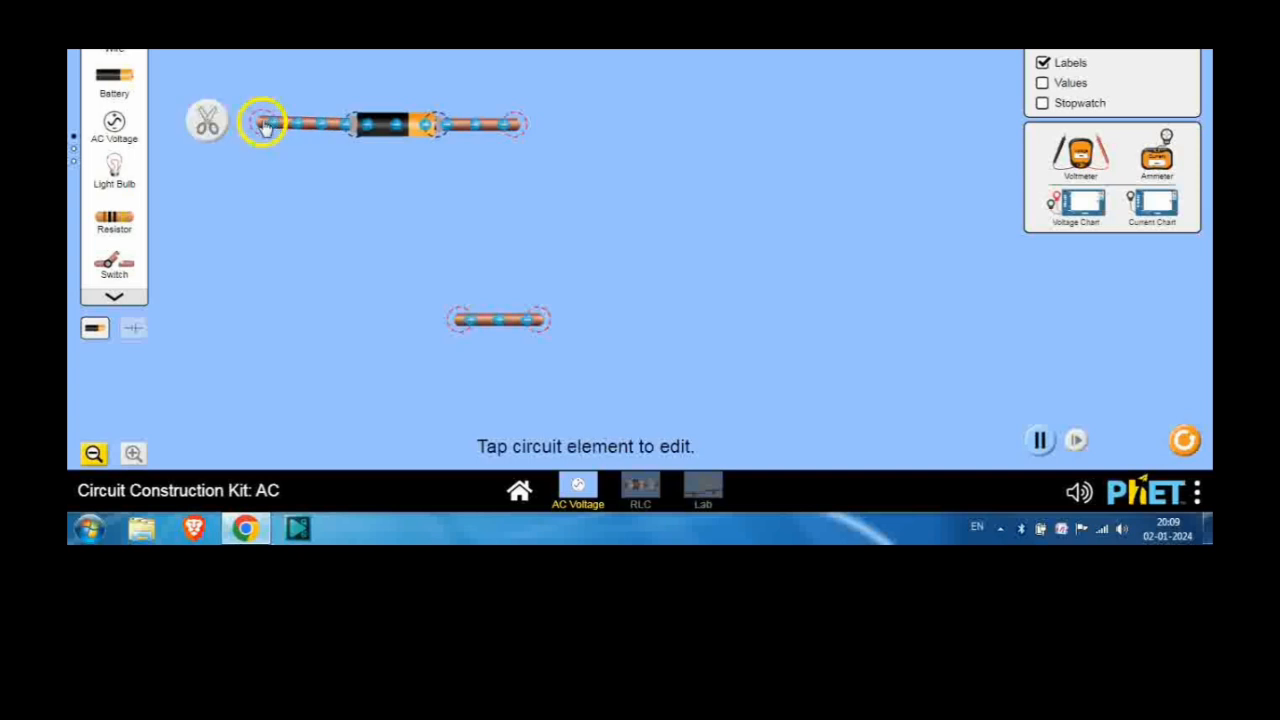
left_click(251, 205)
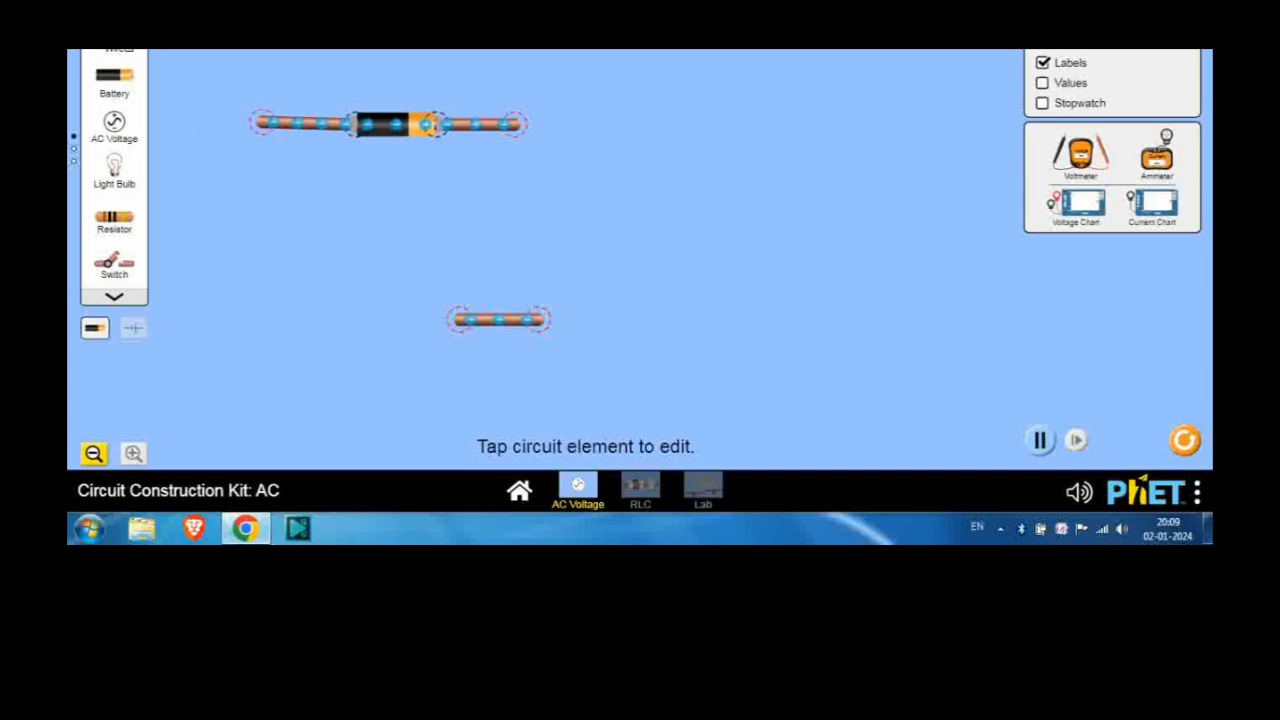
left_click_drag(114, 47, 270, 318)
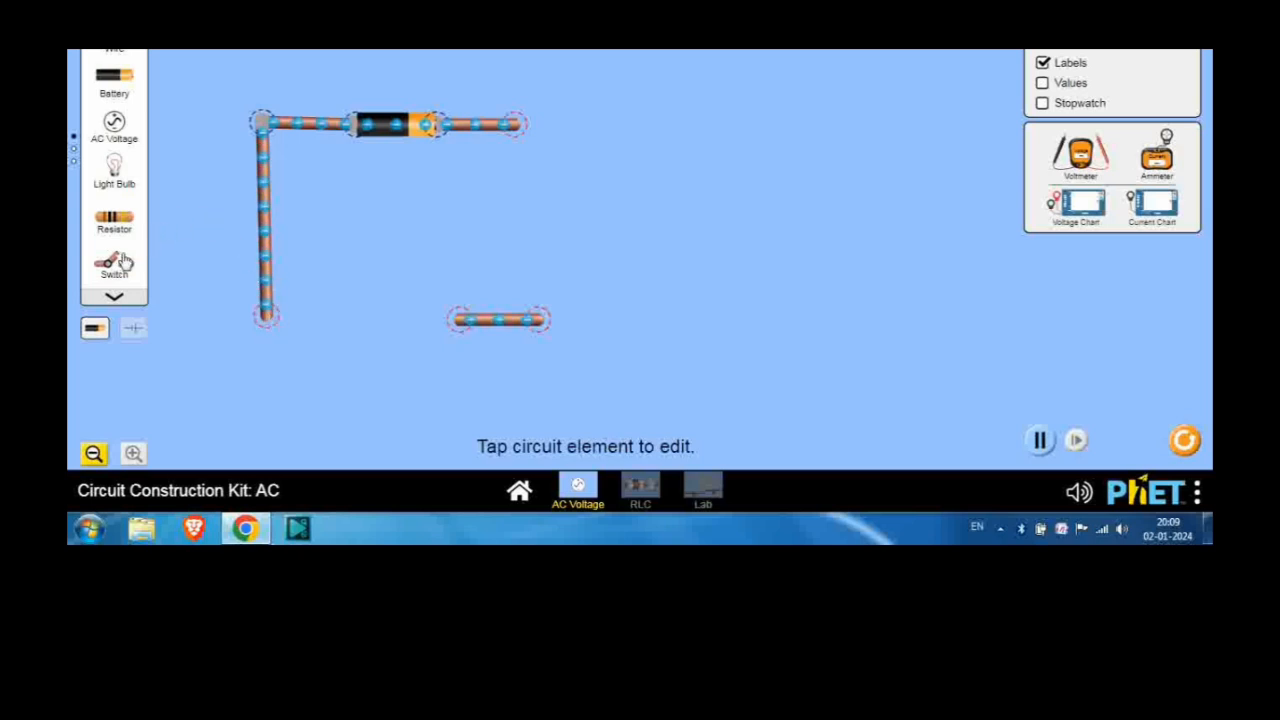
- Bridge the vertical wire and the lower wire with an open switch, and shorten the lower wire's free end
left_click_drag(118, 262, 389, 318)
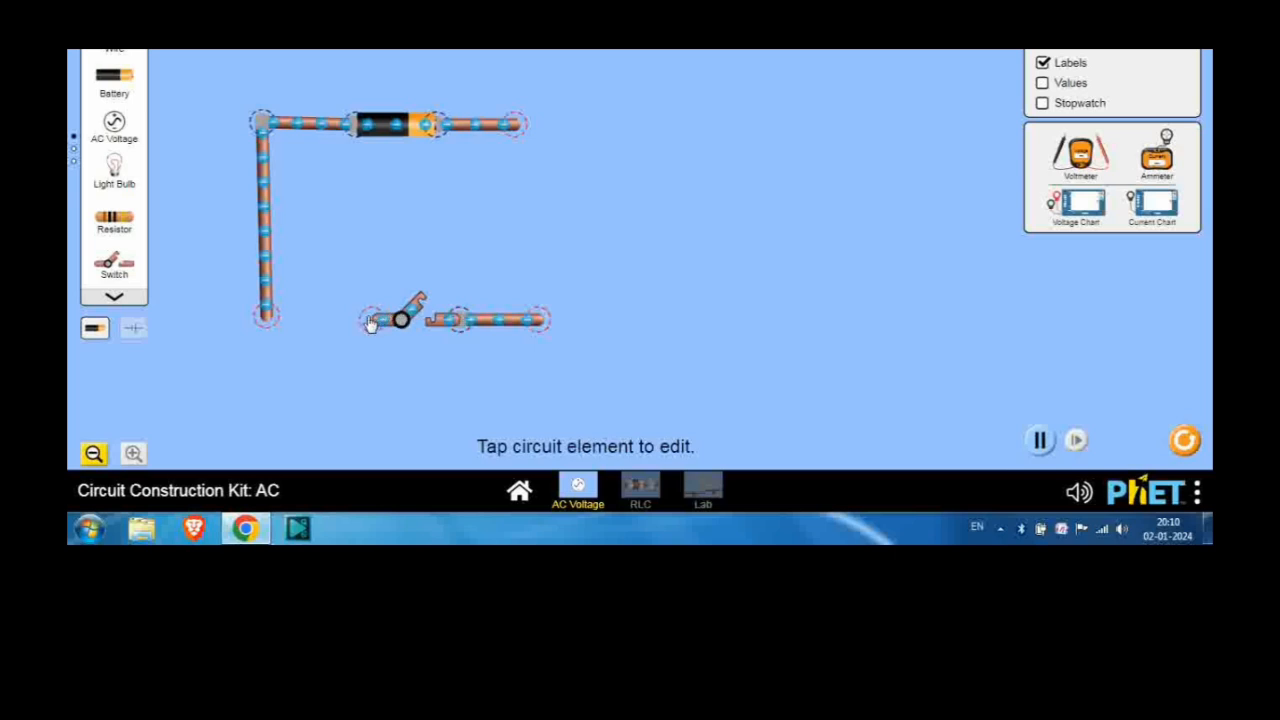
left_click_drag(370, 323, 283, 332)
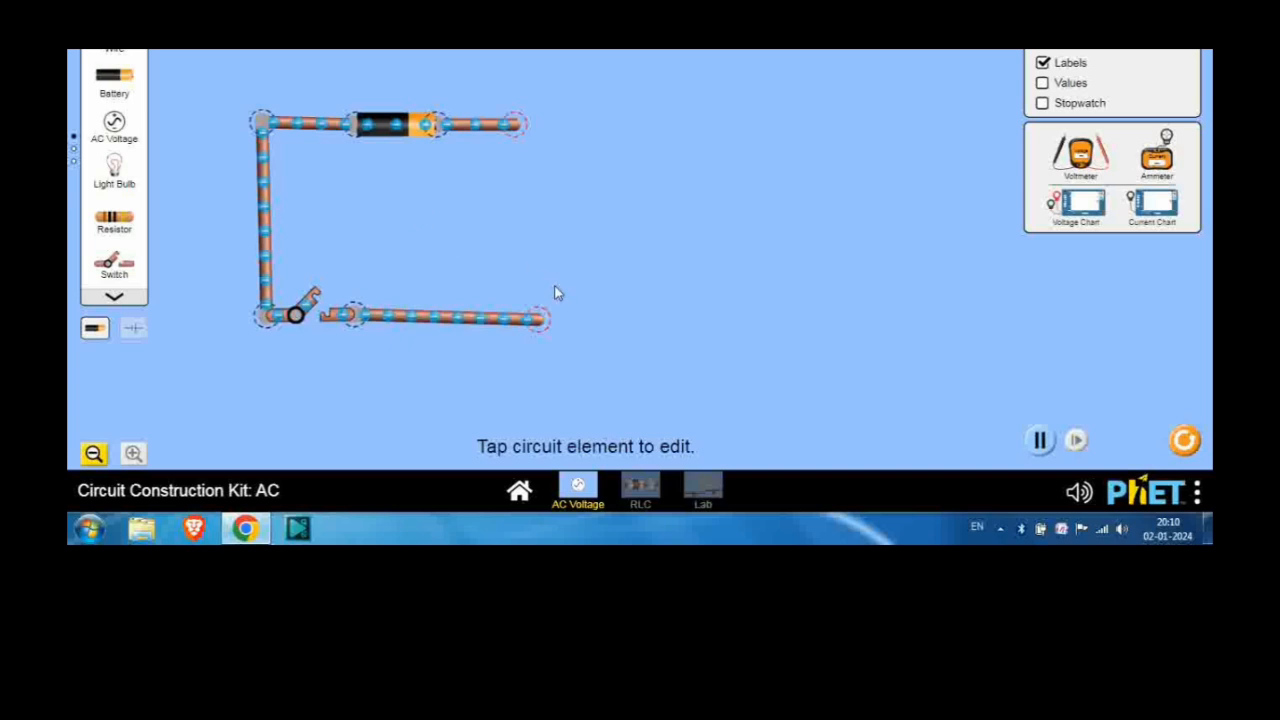
left_click_drag(544, 318, 482, 314)
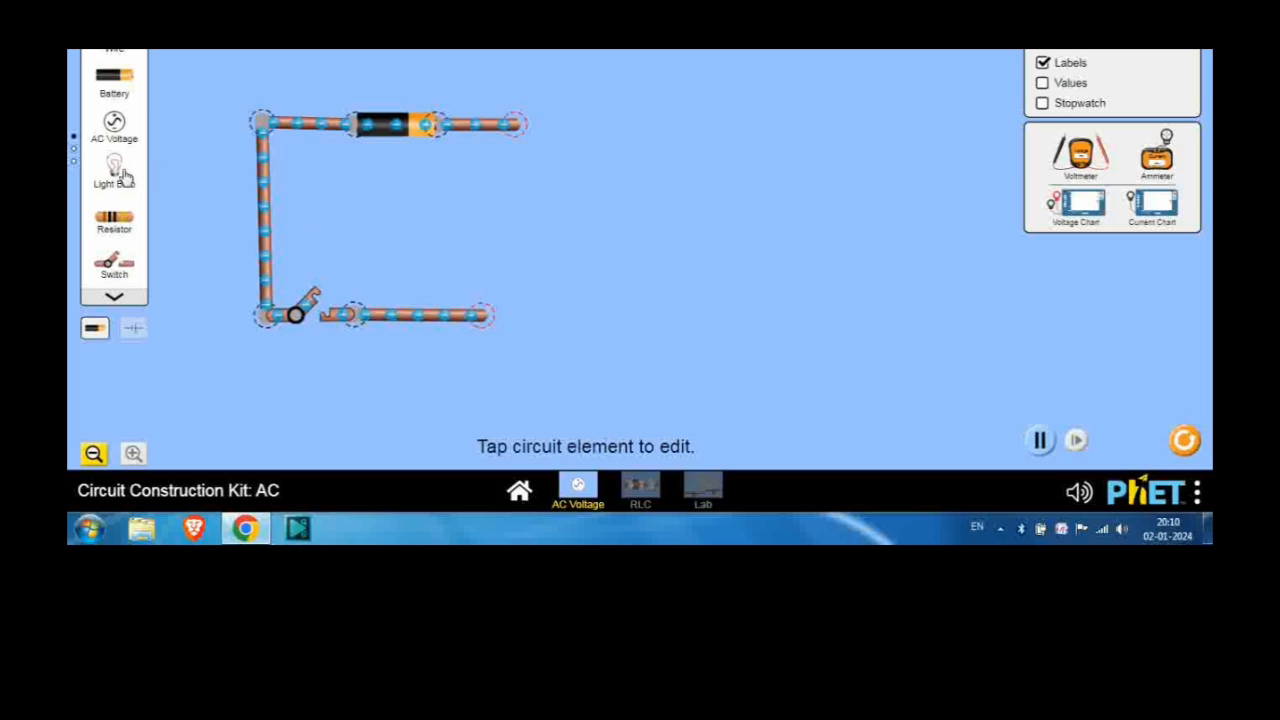
- Connect a light bulb to the lower wire's free end and attach a horizontal wire to the bulb's side terminal
left_click_drag(116, 172, 500, 290)
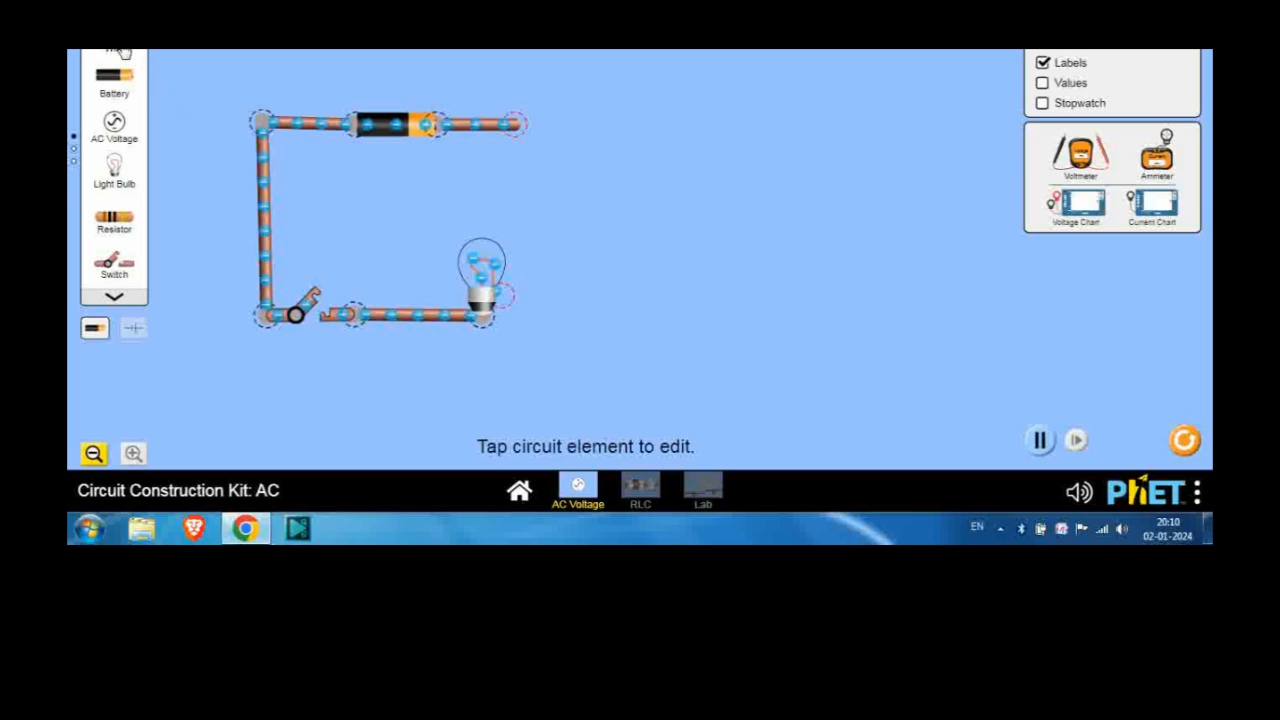
left_click_drag(117, 47, 360, 193)
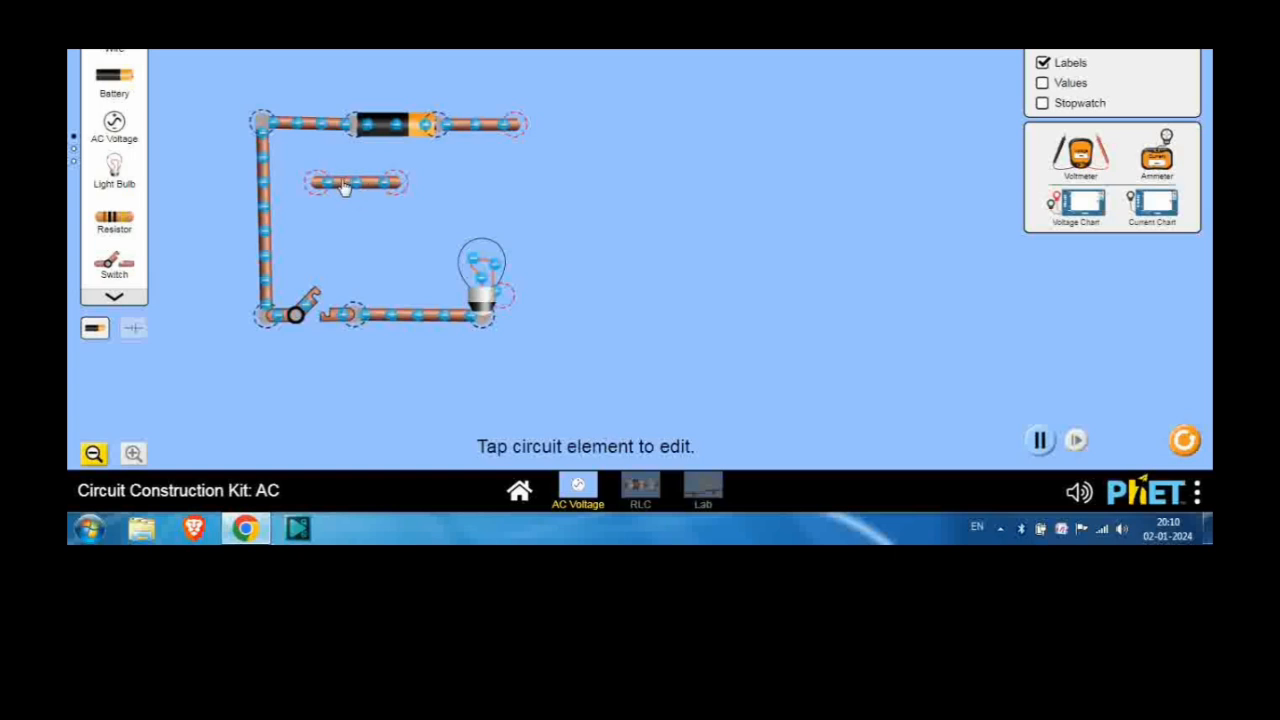
left_click_drag(343, 188, 547, 303)
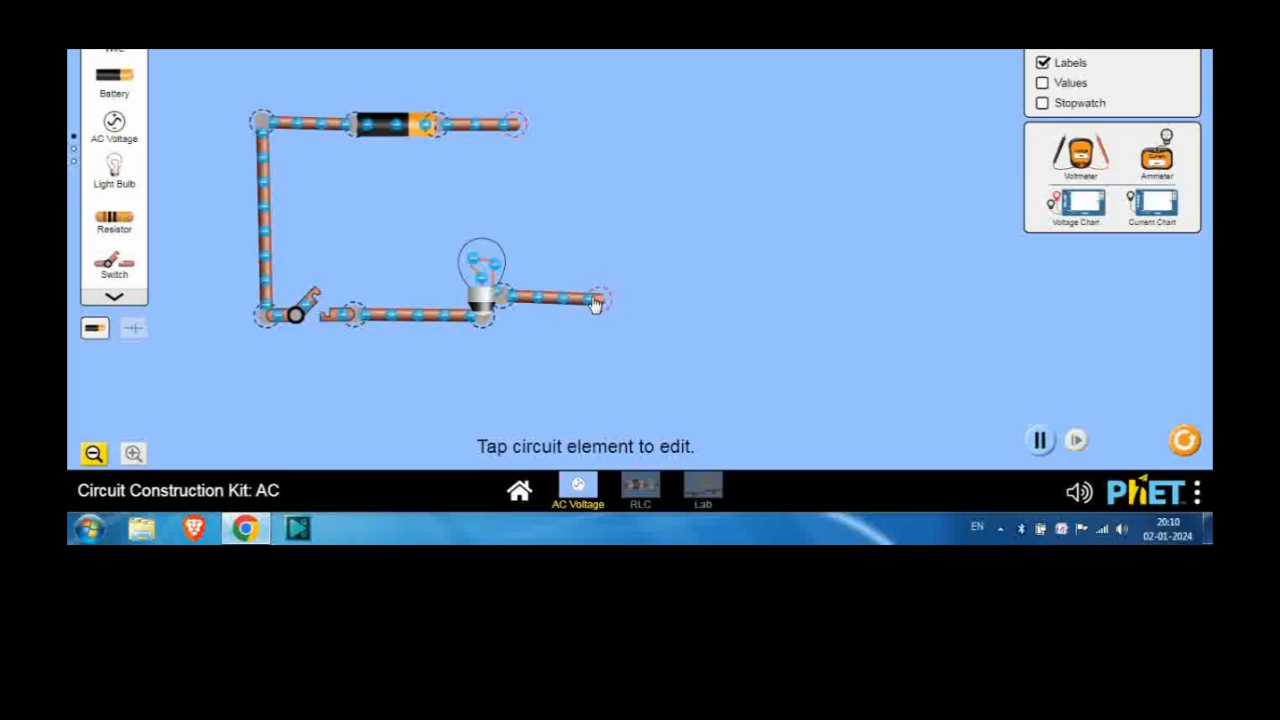
- Shorten the bulb's side wire, and close the loop with a wire joining it to the battery's positive-side wire
left_click_drag(594, 304, 556, 301)
left_click_drag(114, 46, 381, 66)
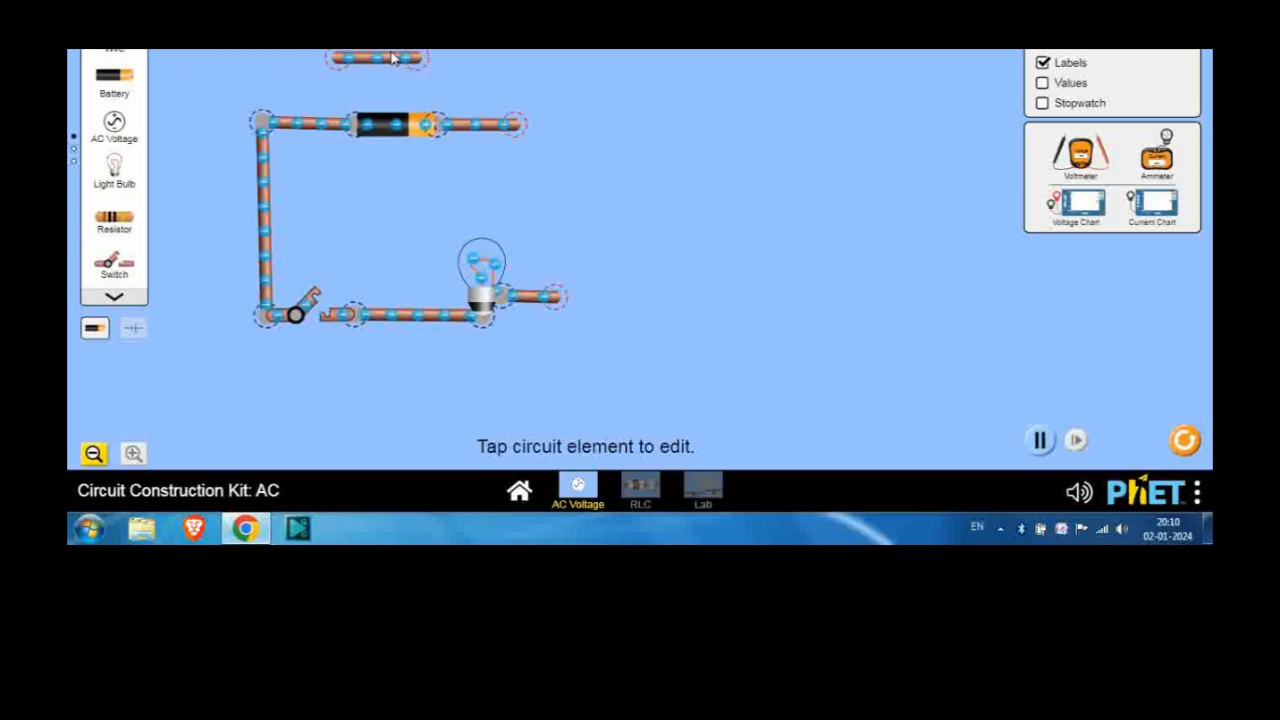
left_click_drag(390, 62, 631, 101)
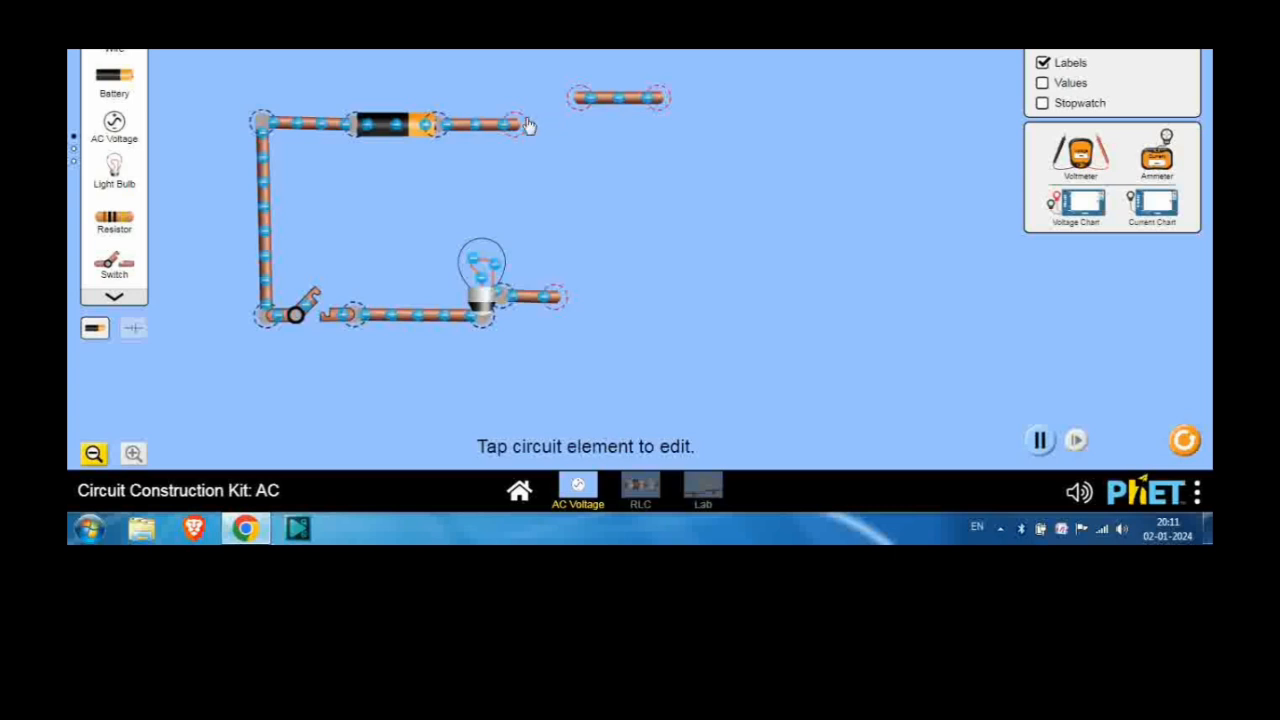
left_click_drag(521, 123, 543, 130)
left_click_drag(612, 101, 555, 297)
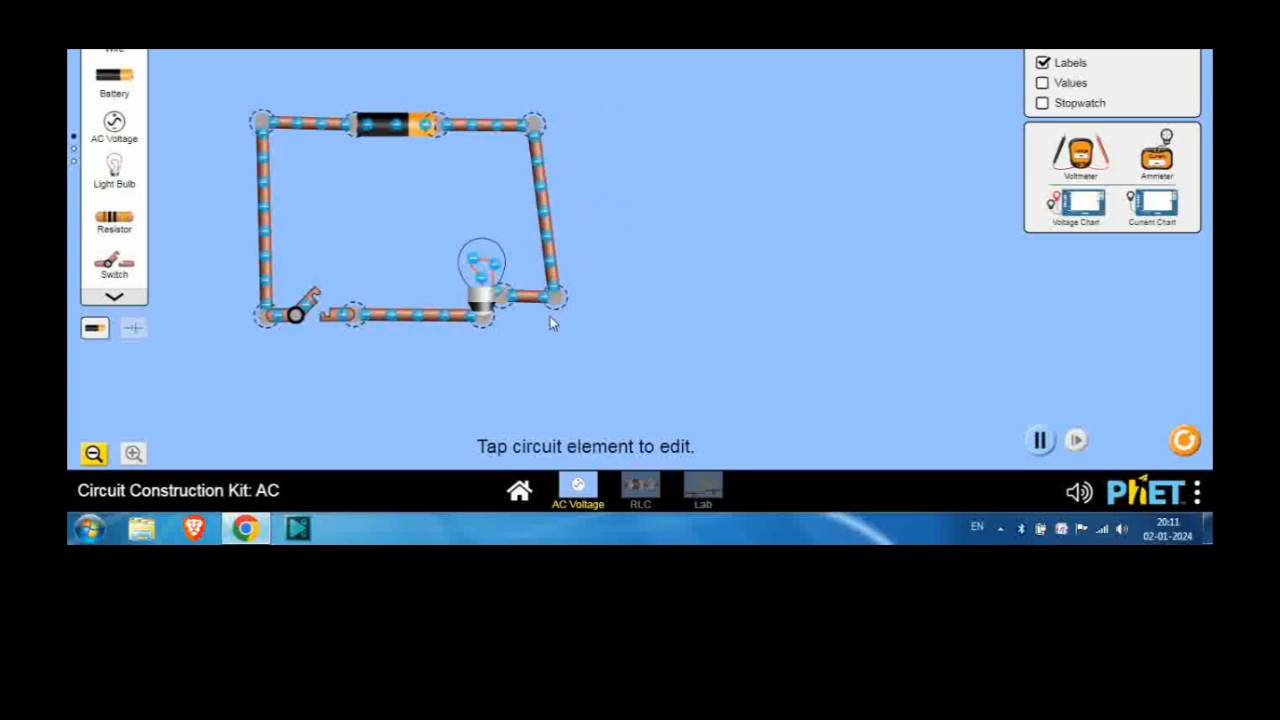
- Close the switch to light the bulb, straighten the circuit's upper corner on the bulb side, and reopen the switch
left_click(313, 303)
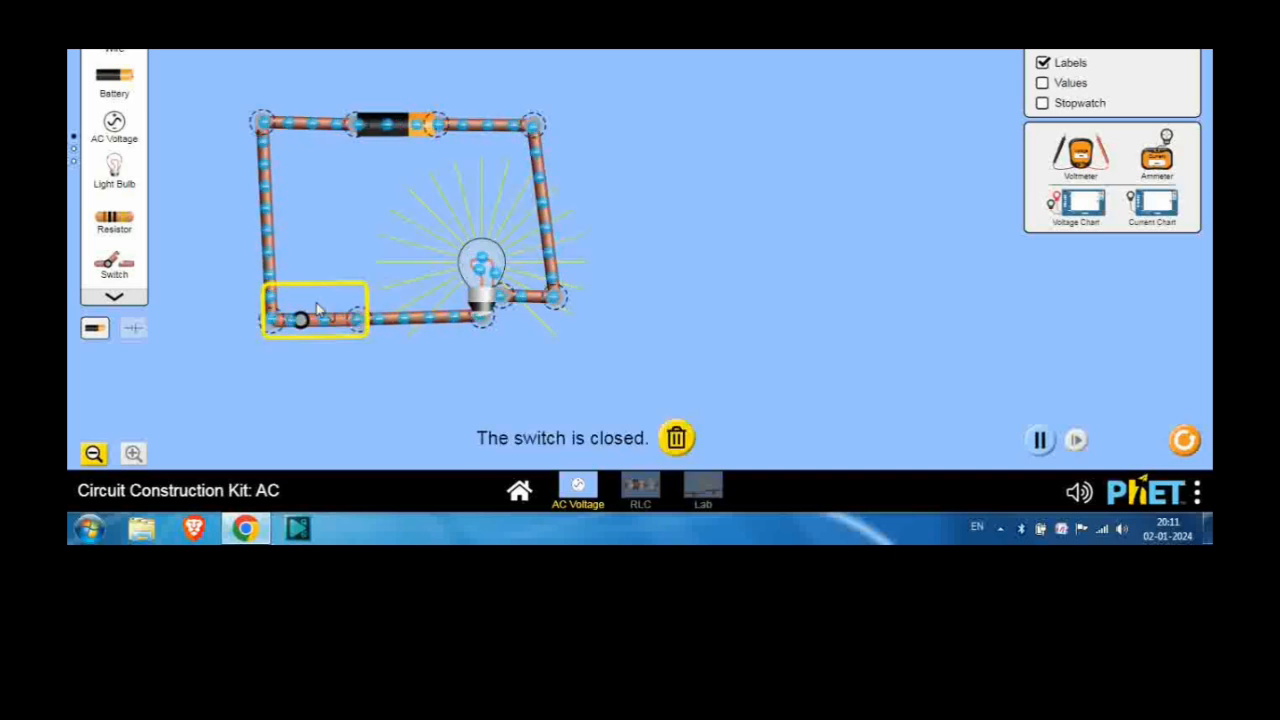
left_click(316, 304)
left_click_drag(534, 125, 548, 124)
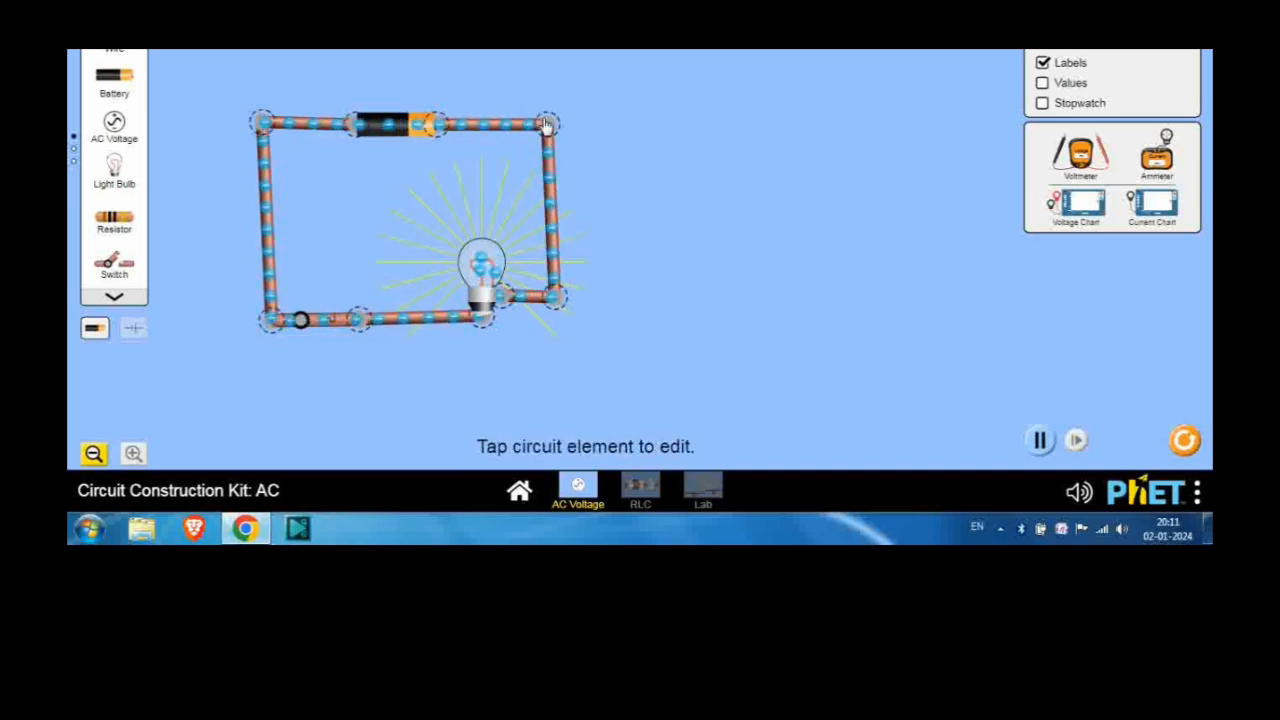
left_click(341, 327)
left_click(341, 325)
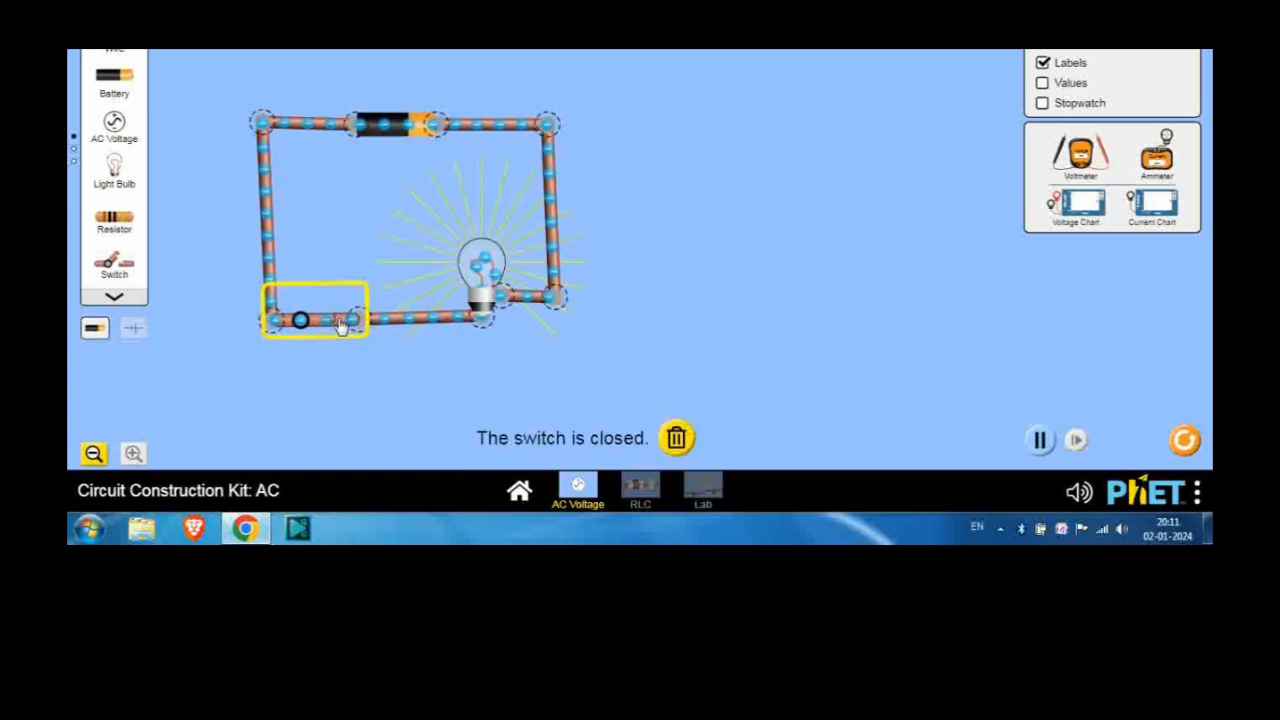
left_click(341, 324)
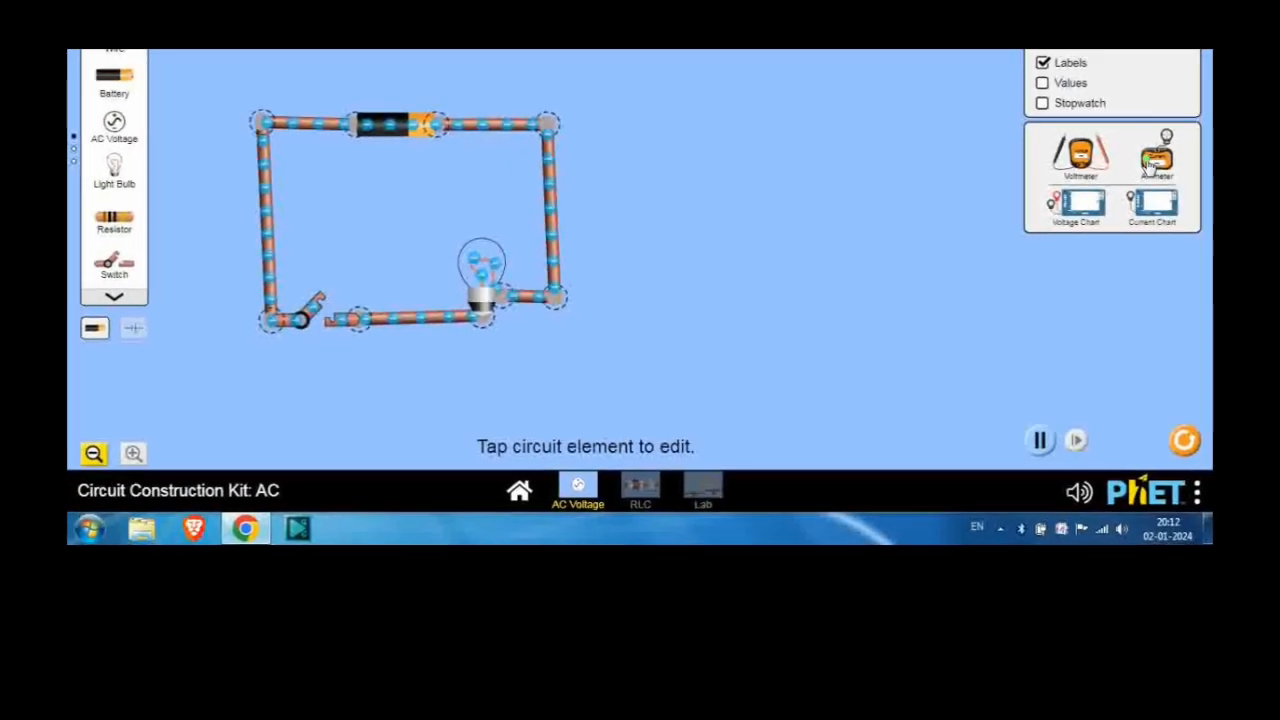
- Add an ammeter and a voltmeter, putting the black probe on the switch's outer corner and the red probe on the bulb-side lower corner
left_click_drag(1150, 168, 706, 205)
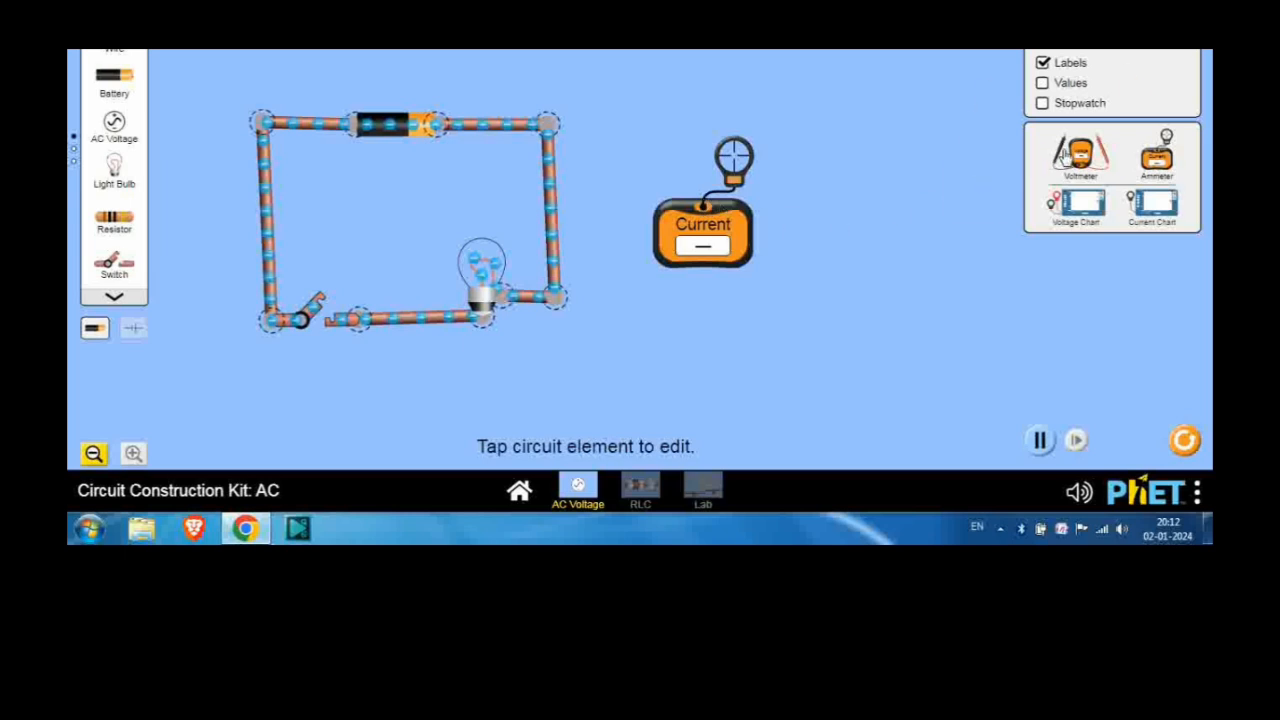
left_click_drag(1066, 152, 933, 281)
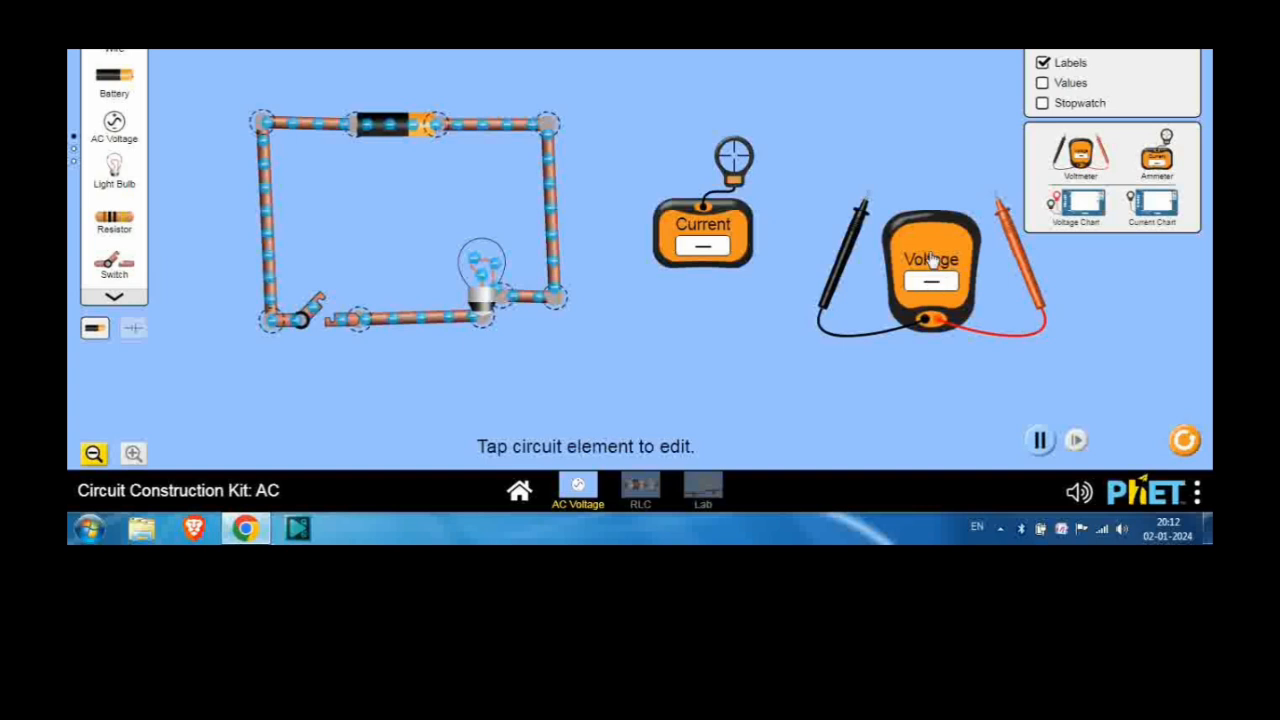
left_click_drag(862, 215, 271, 330)
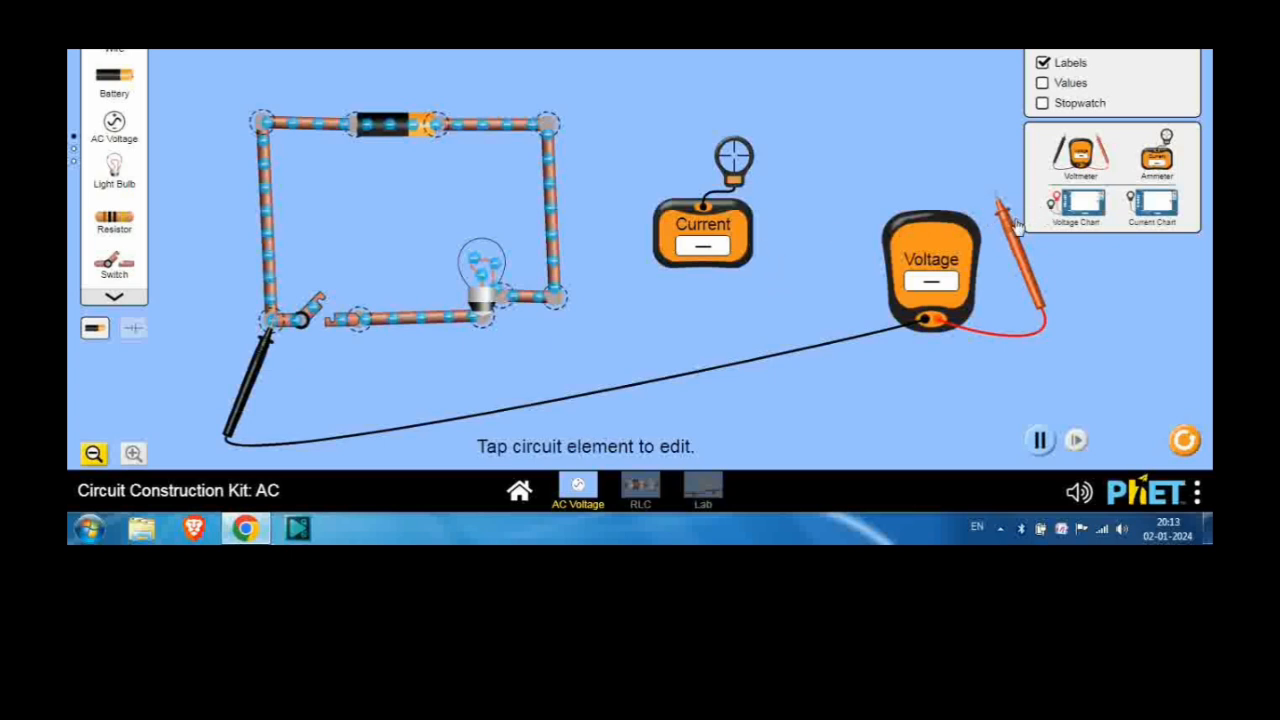
left_click_drag(1008, 218, 797, 243)
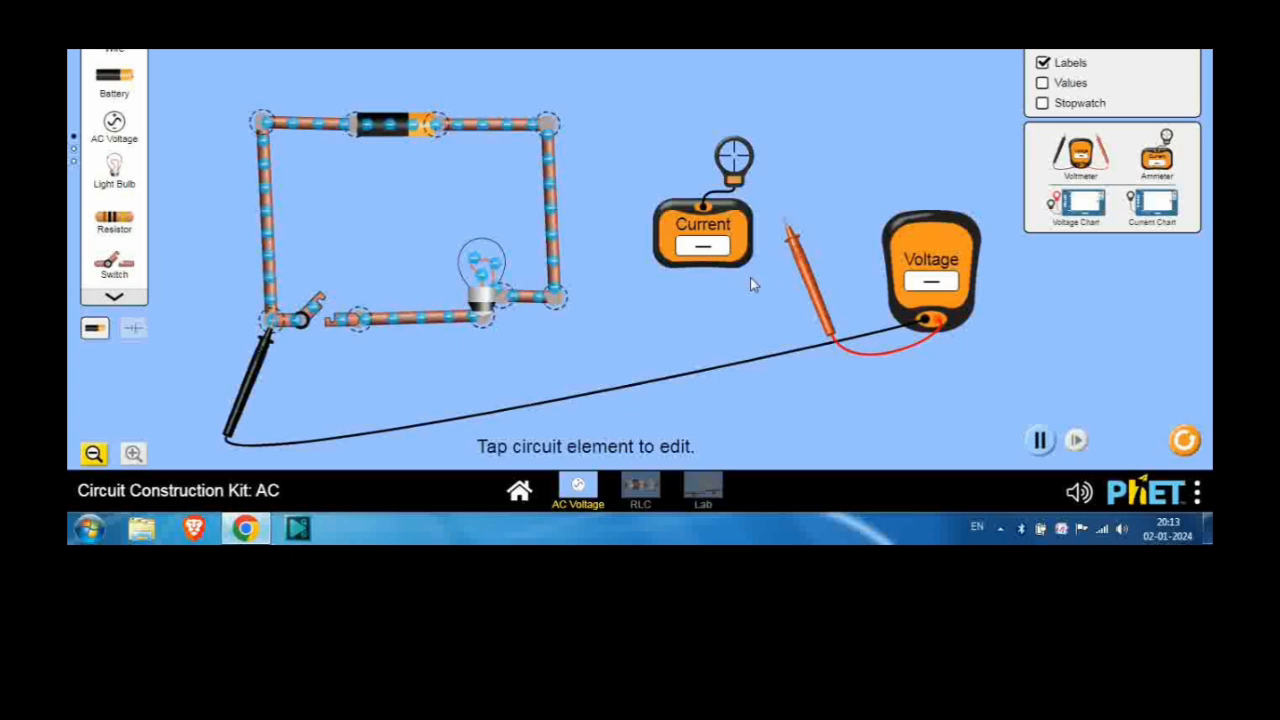
left_click_drag(790, 263, 574, 336)
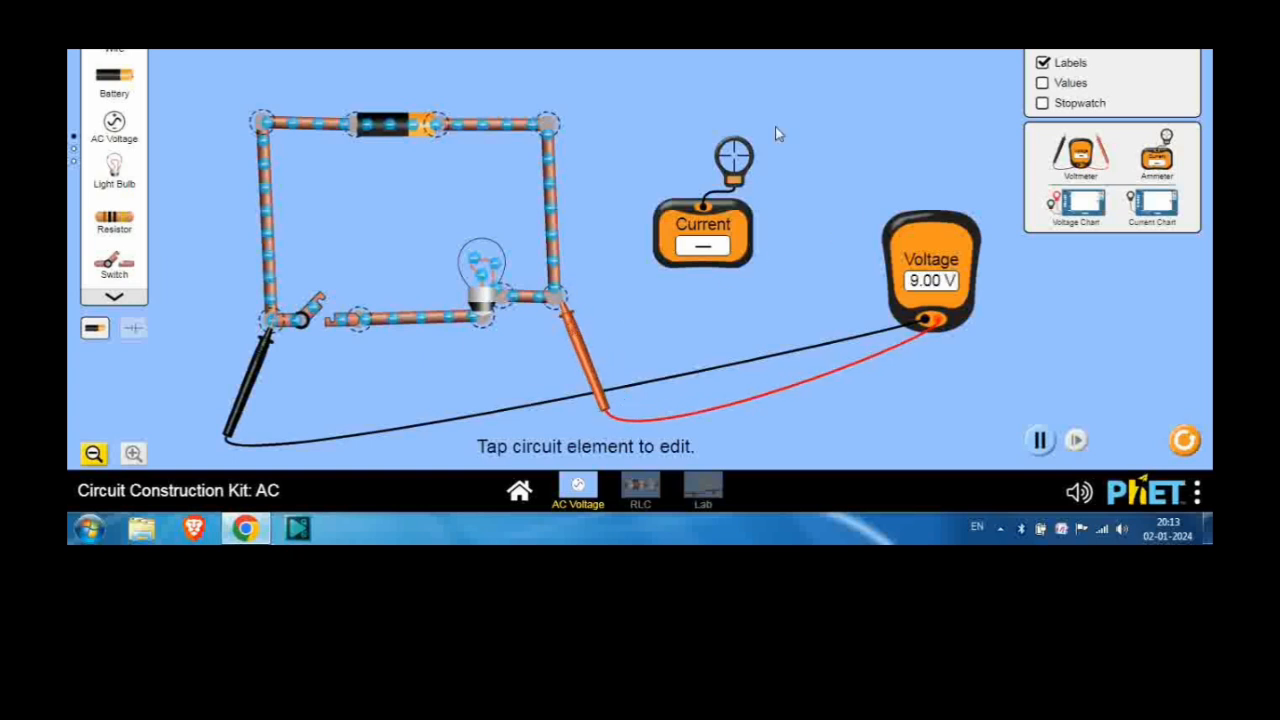
- Split the upper bulb-side junction, and rejoin the vertical wire to the battery wire's free end with the ammeter probe over it
left_click(549, 123)
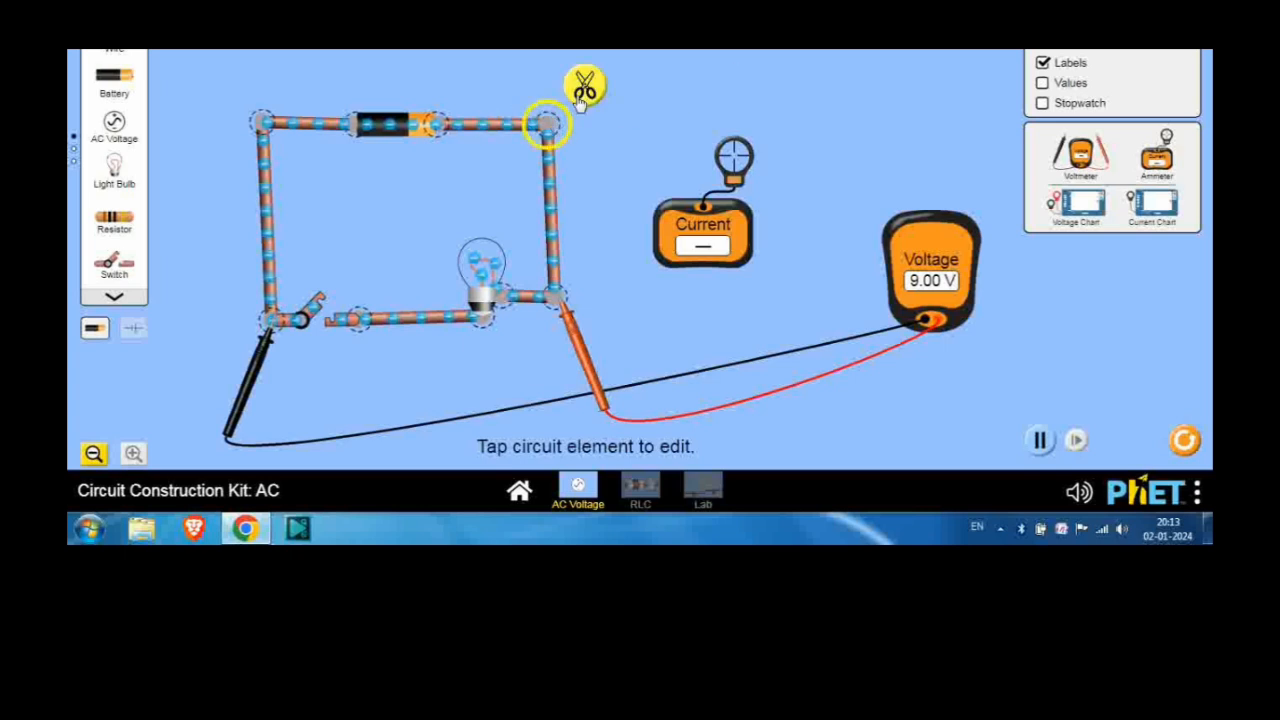
left_click(585, 88)
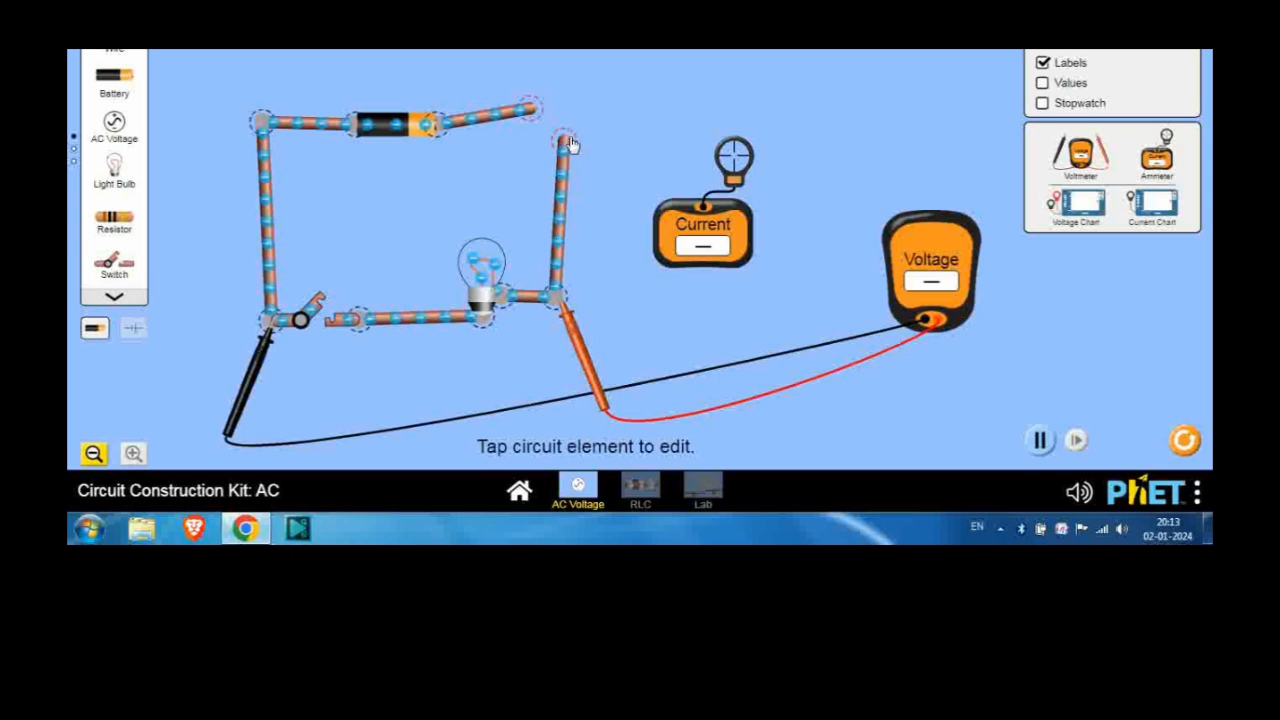
left_click_drag(570, 145, 545, 123)
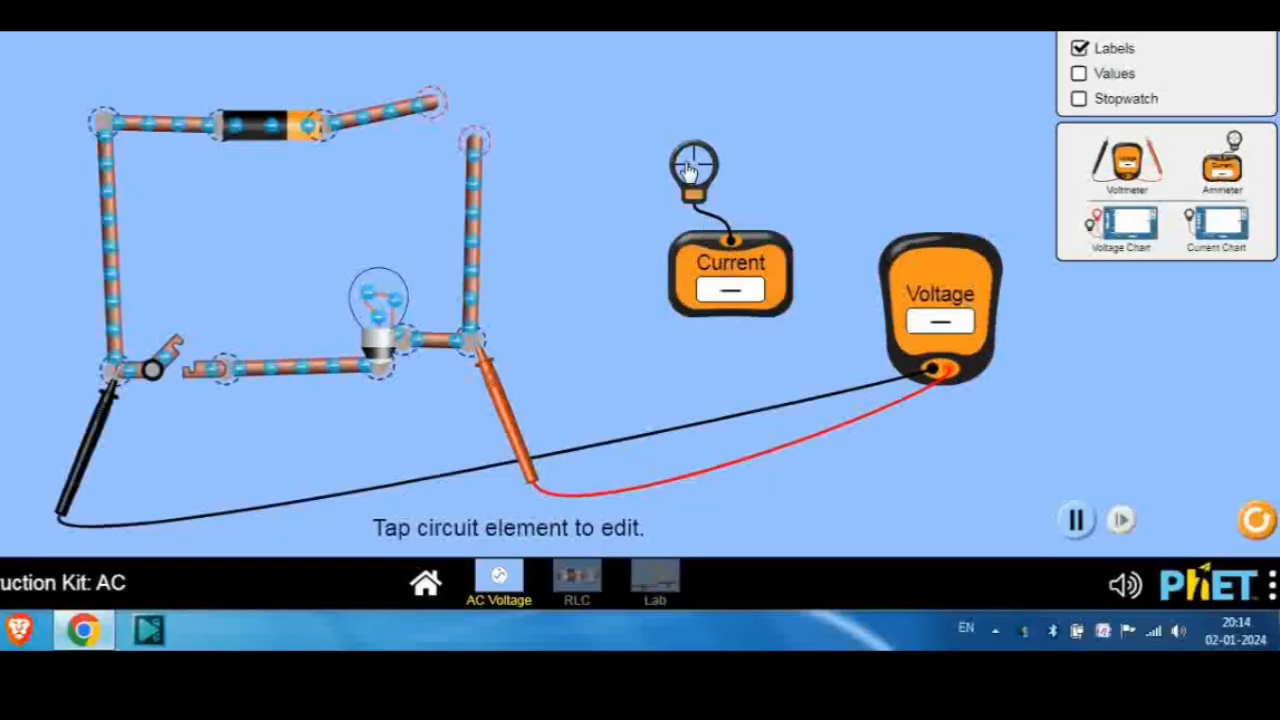
left_click_drag(694, 163, 422, 100)
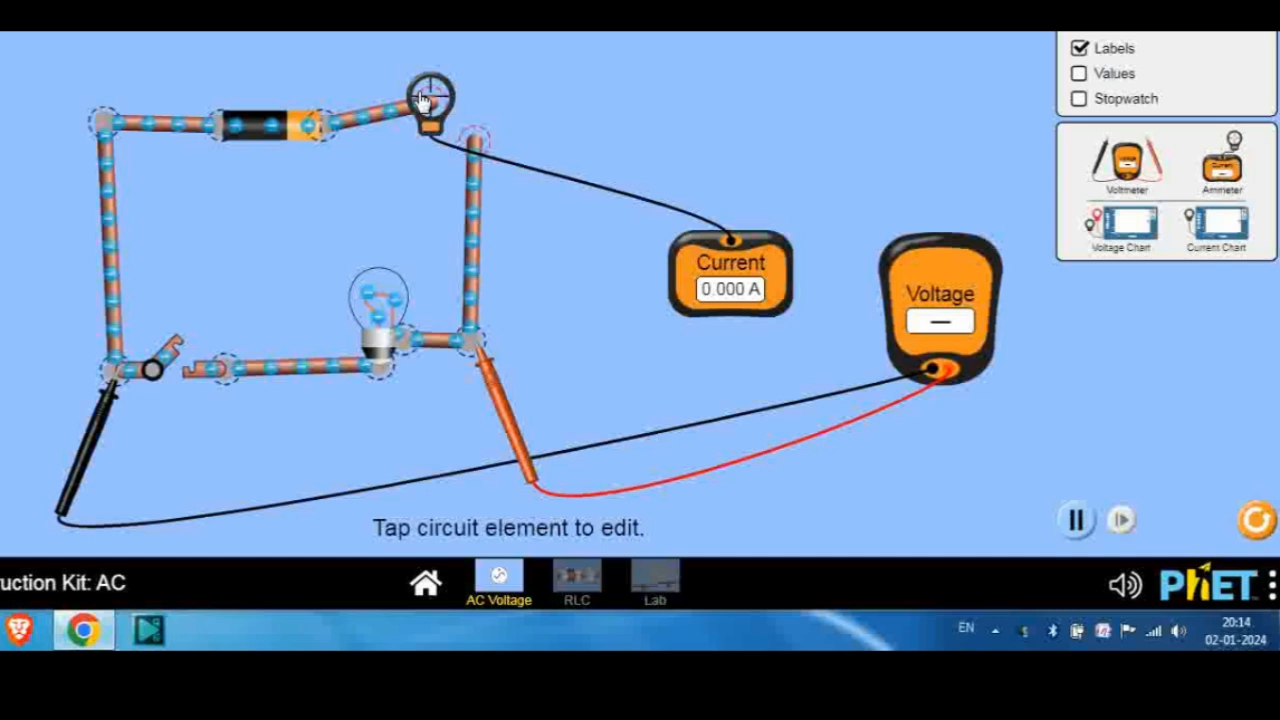
left_click_drag(474, 139, 432, 112)
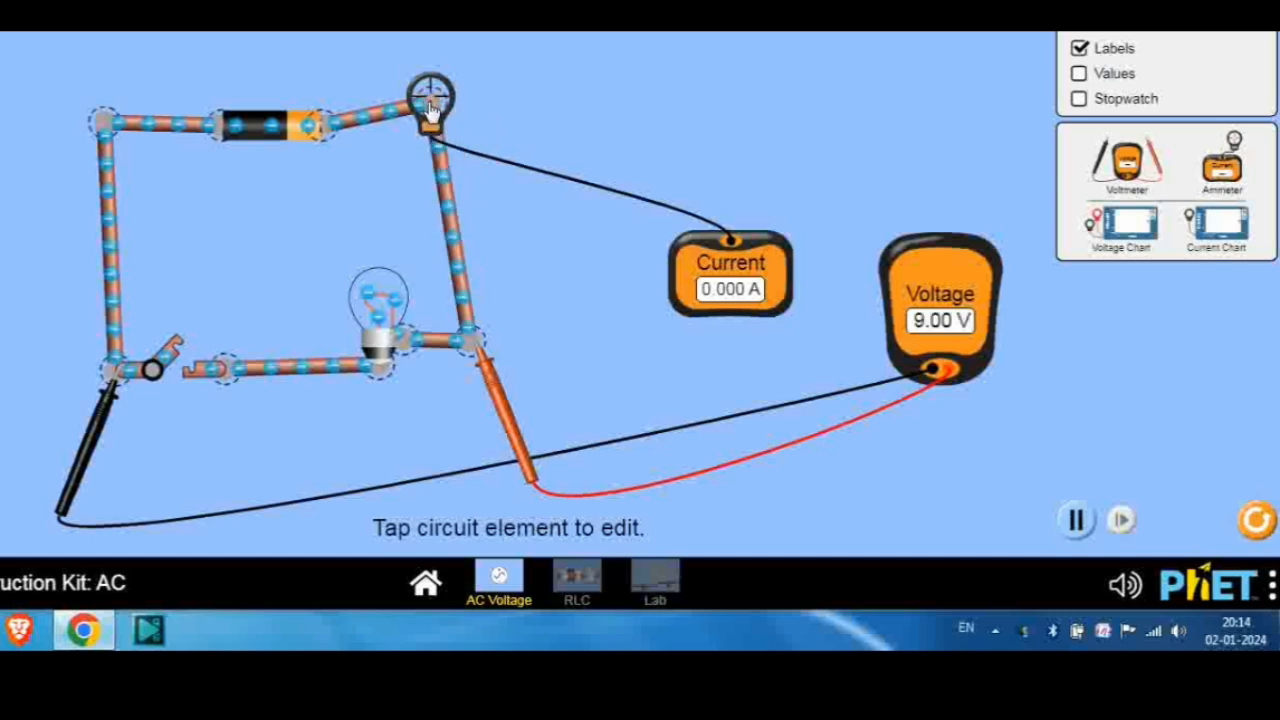
- Close the switch to measure the current through the lit circuit, and turn on the Values and Stopwatch options
left_click(183, 372)
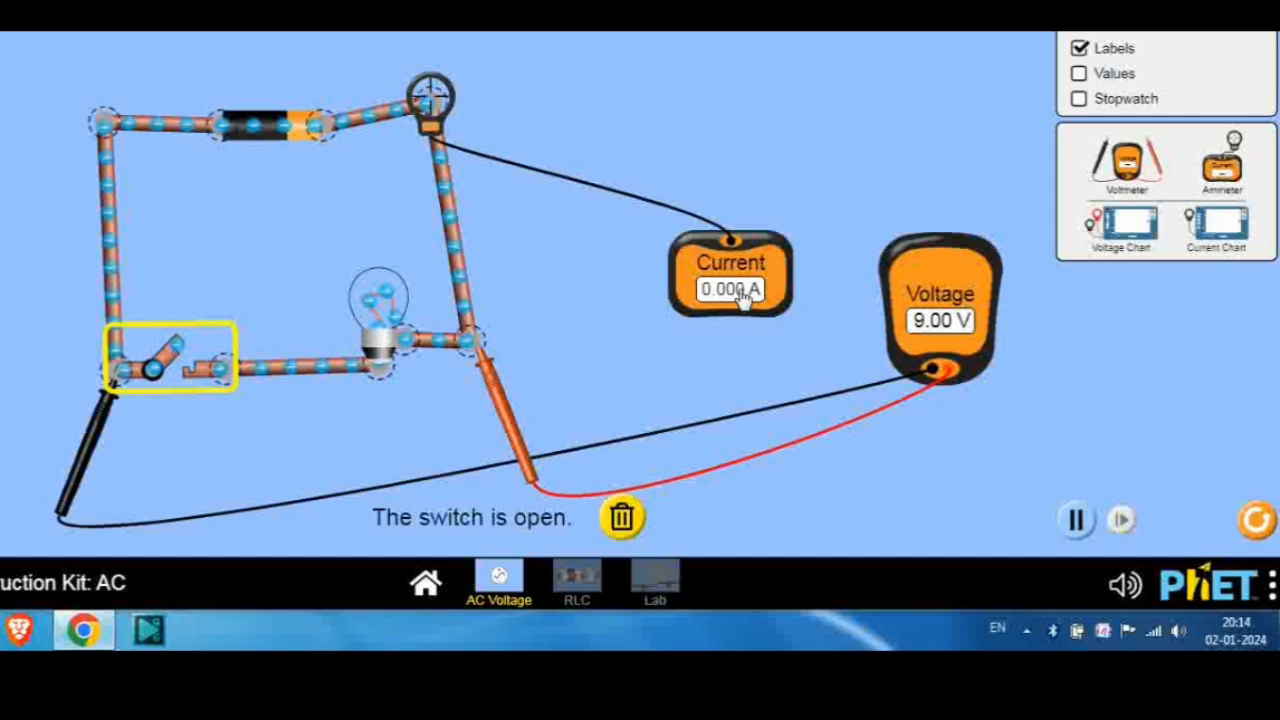
left_click(188, 371)
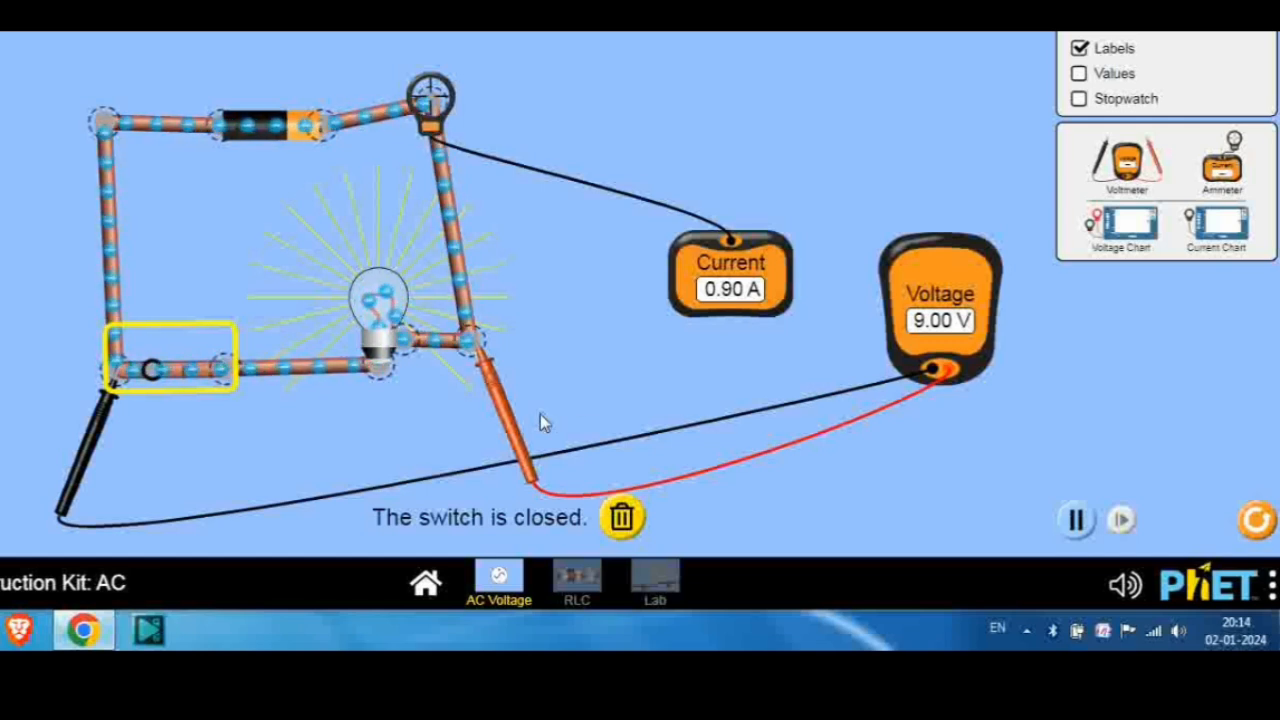
left_click(1080, 75)
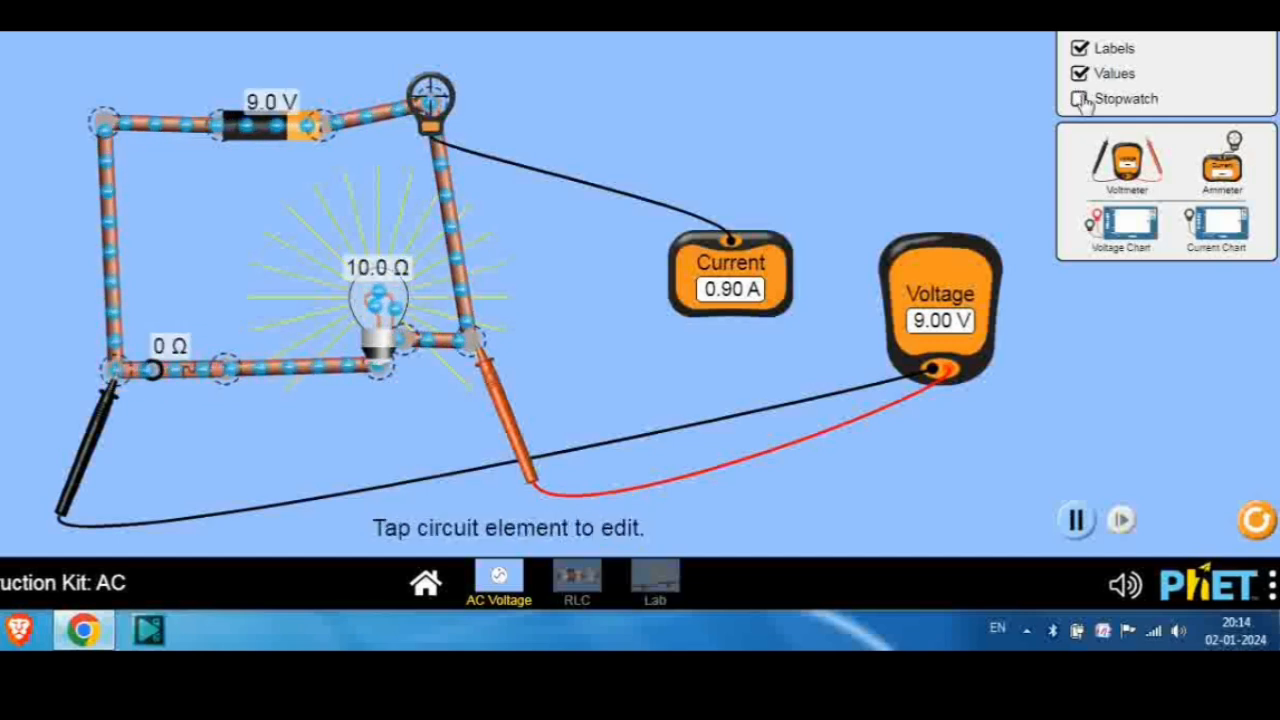
left_click(1079, 99)
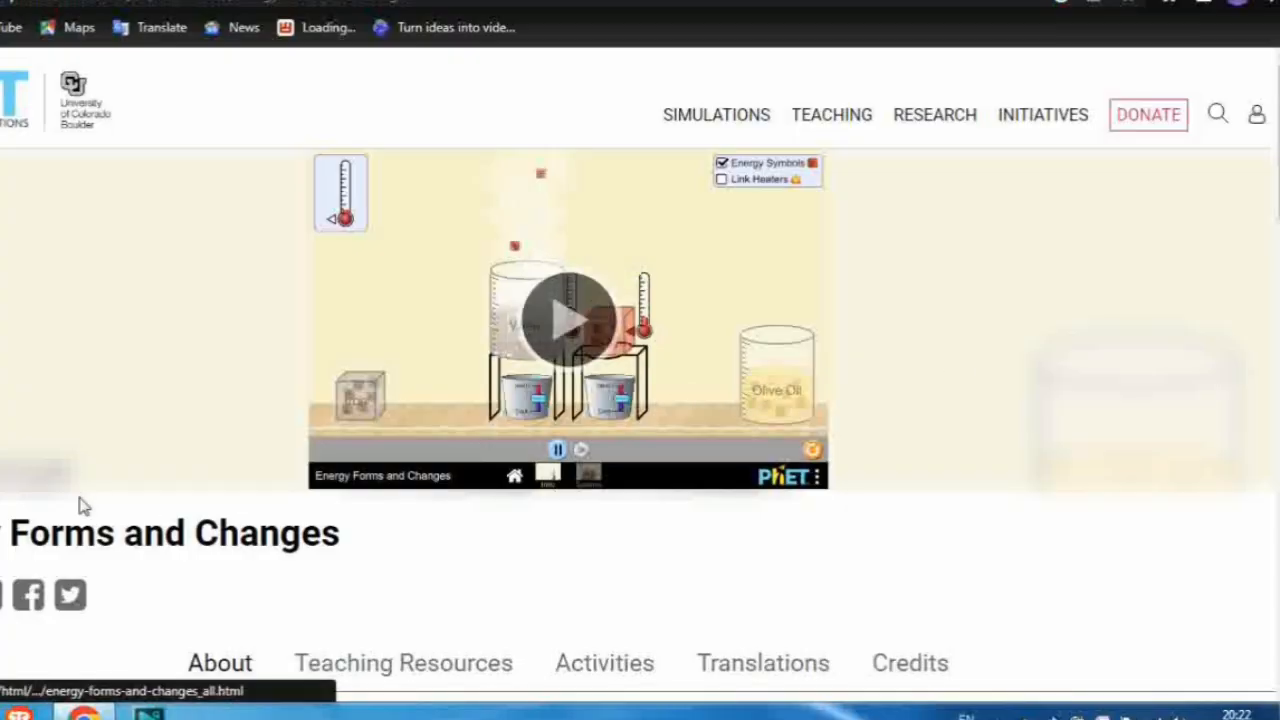
- Launch the Energy Forms and Changes simulation and open its Intro screen
left_click(578, 322)
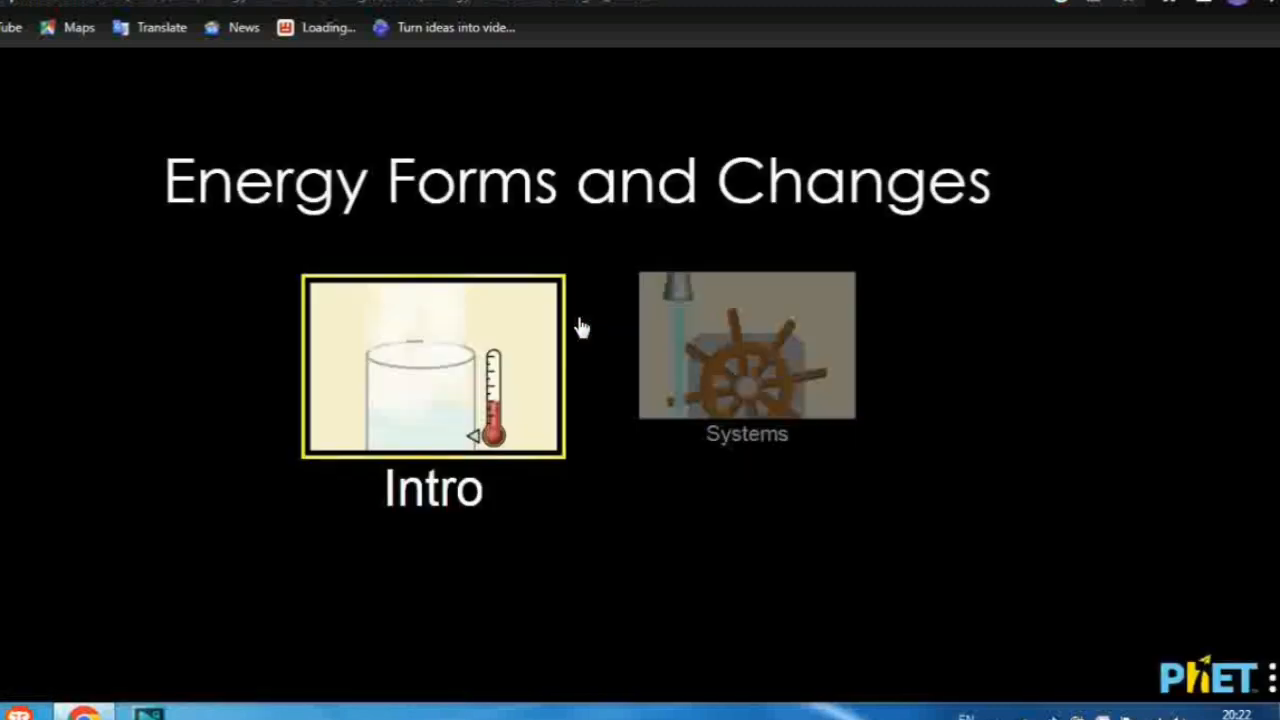
left_click(413, 373)
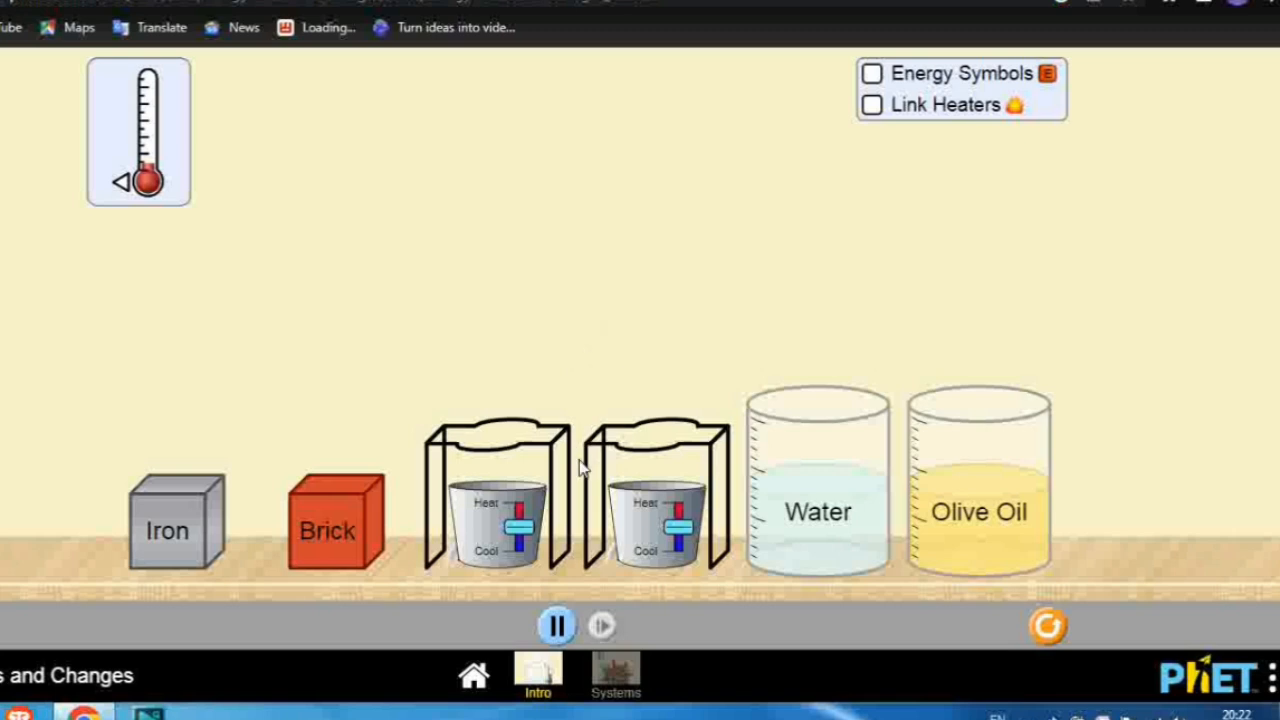
- Try the first heater's control, and switch the Energy Symbols display on and off again
mouse_move(519, 527)
left_mouse_down()
mouse_move(518, 514)
mouse_move(519, 560)
mouse_move(520, 534)
left_mouse_up()
left_click(872, 75)
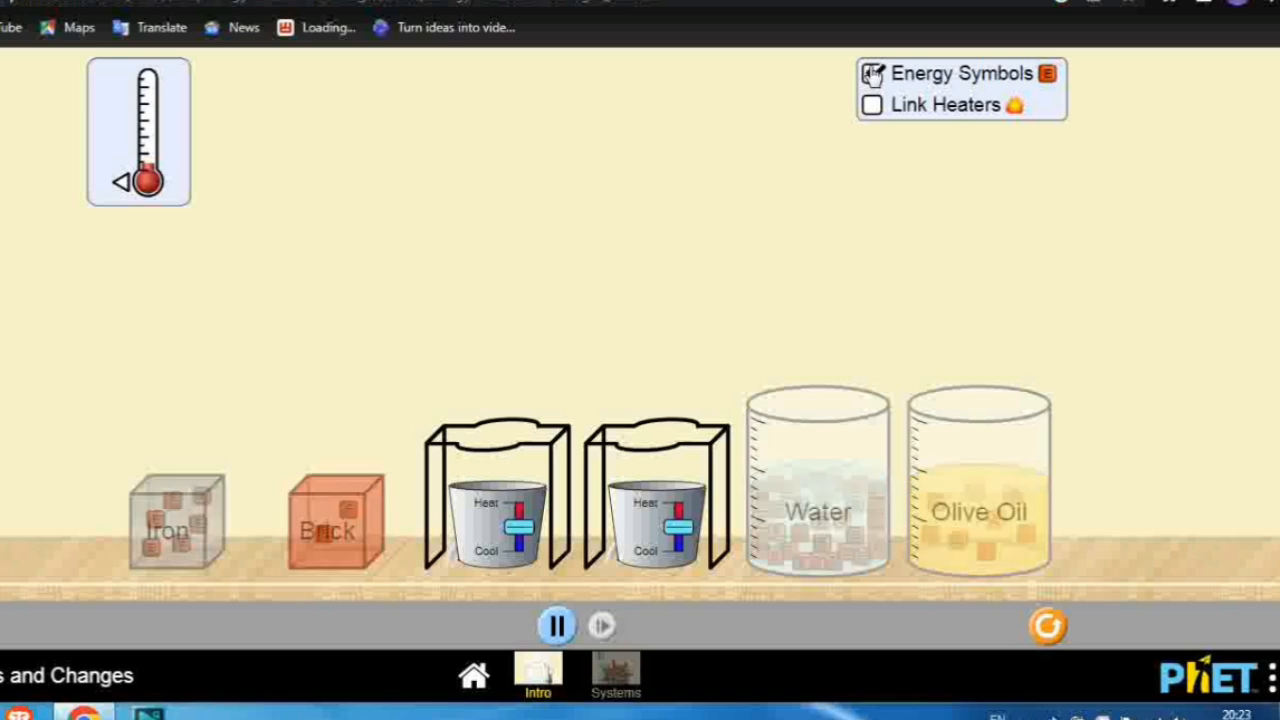
left_click(872, 75)
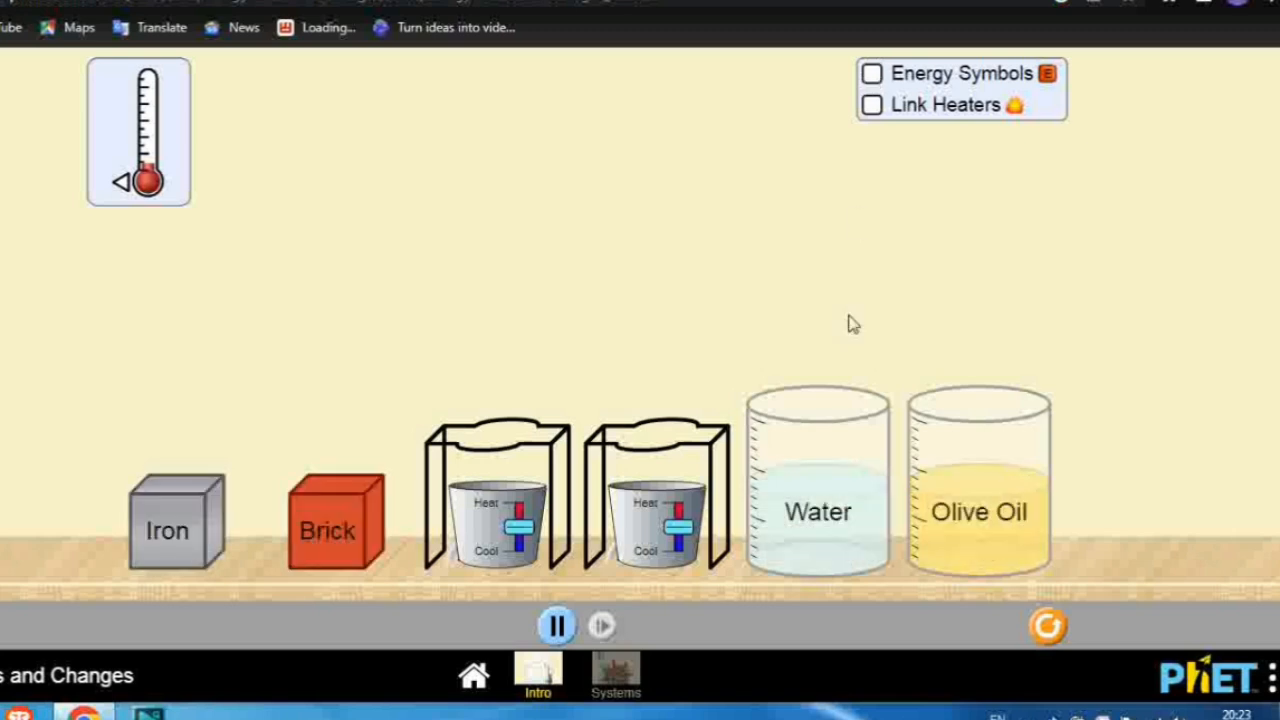
- Place the water beaker on the first heater's stand and the olive oil beaker on the second
left_click_drag(758, 461, 464, 335)
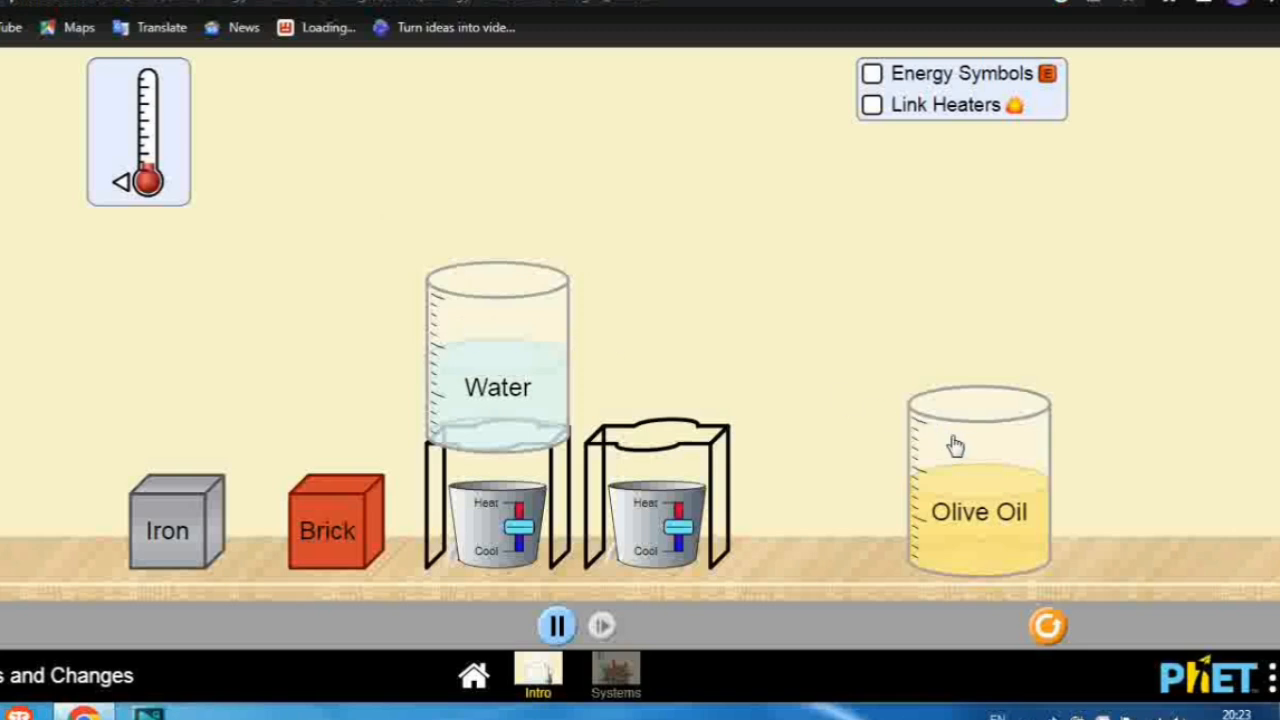
left_click_drag(955, 447, 610, 259)
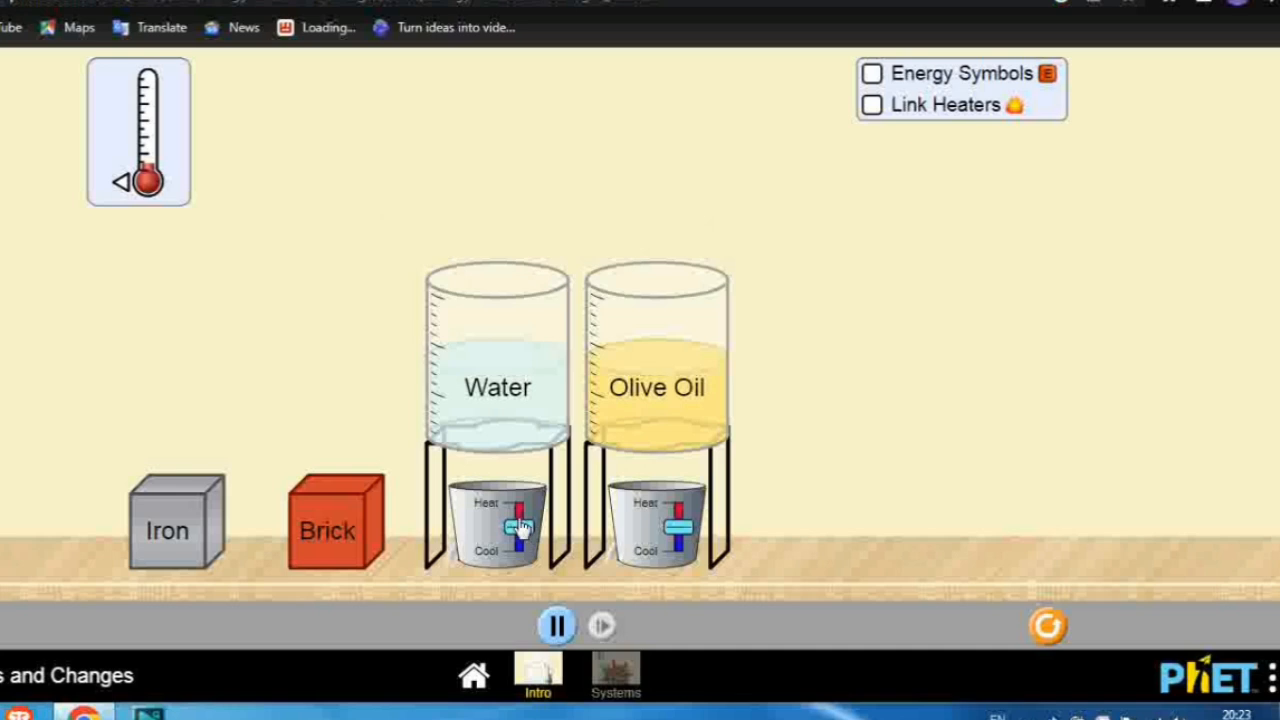
- With Energy Symbols and Link Heaters turned on, heat the water and olive oil at full power before cooling both
left_click_drag(520, 529, 522, 519)
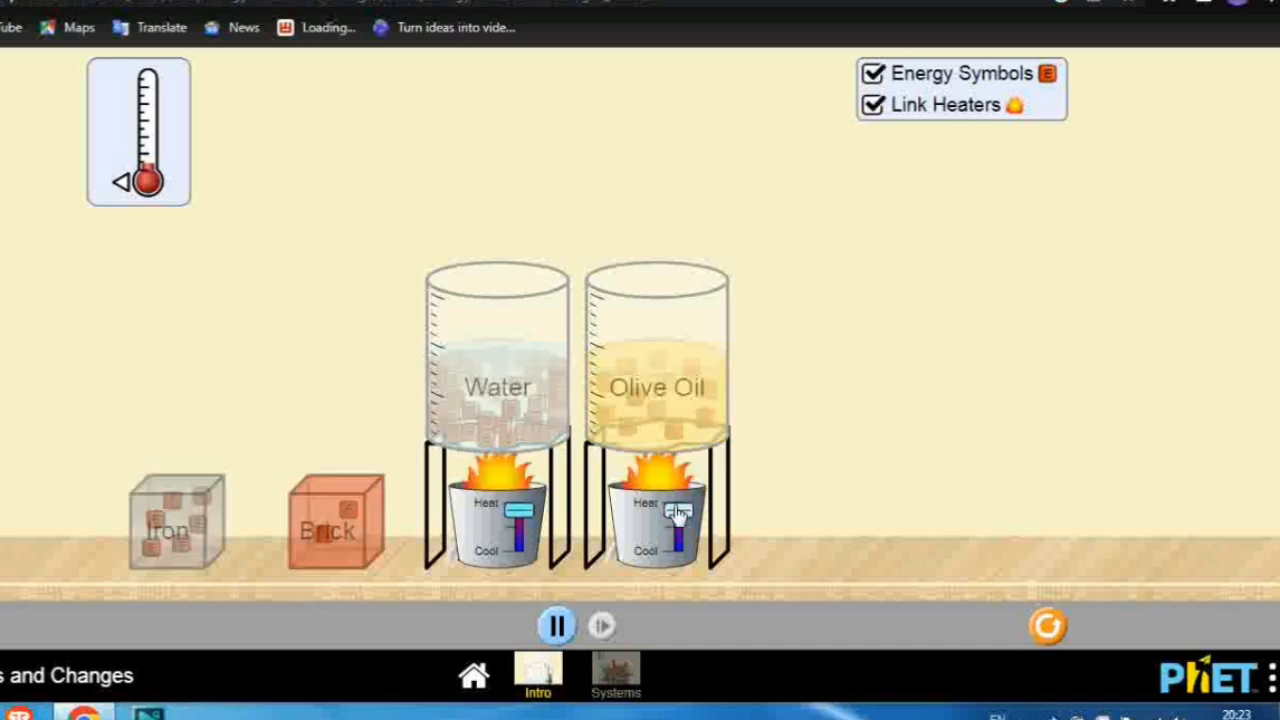
left_click_drag(678, 512, 676, 512)
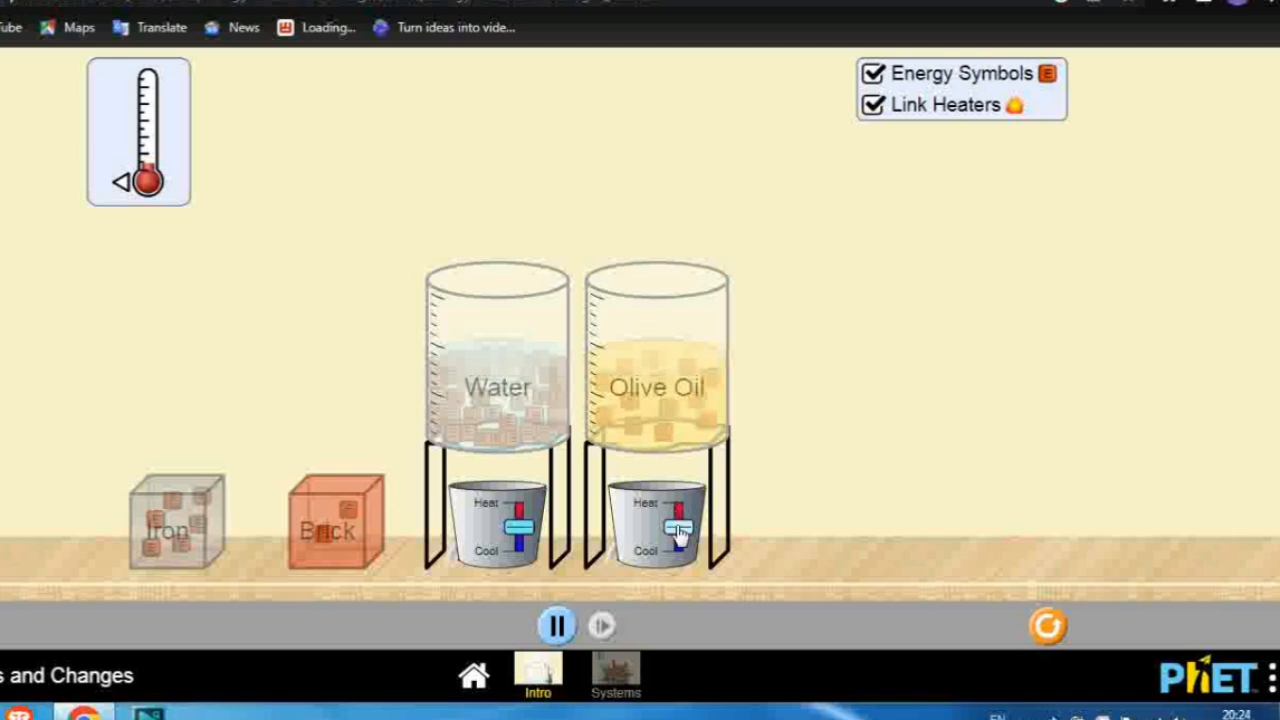
left_click_drag(679, 520, 679, 512)
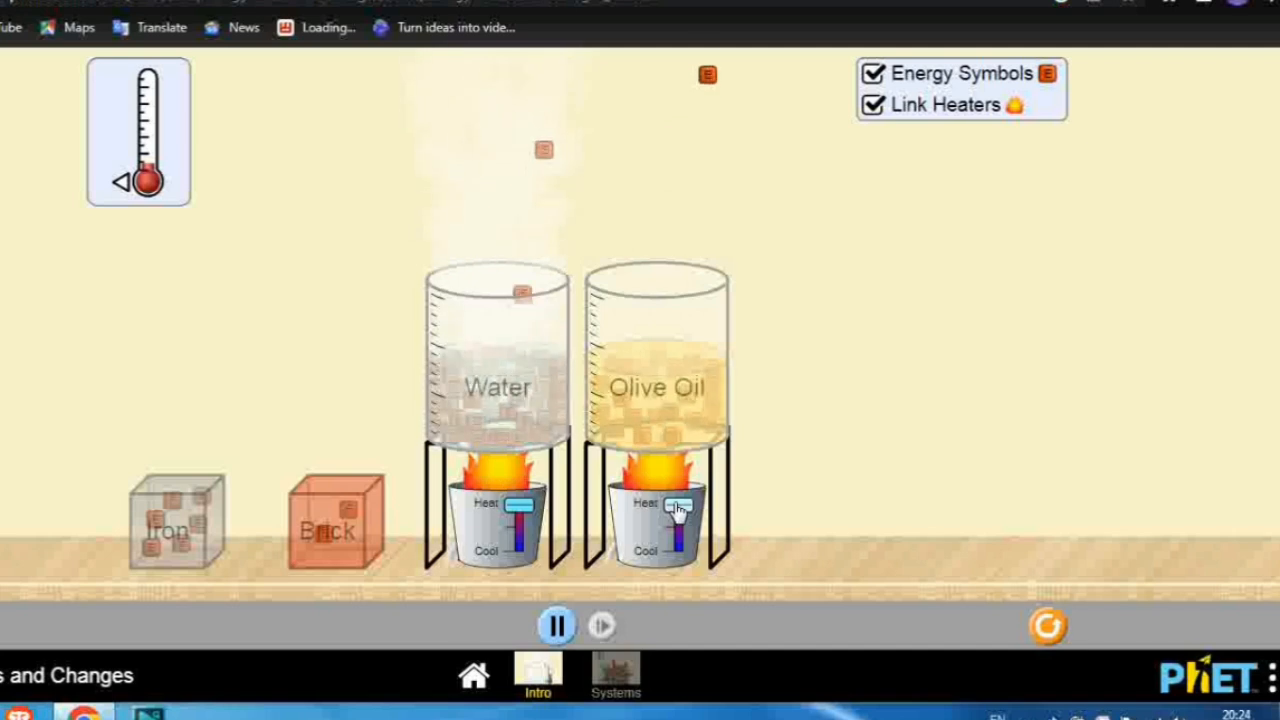
left_click_drag(678, 508, 511, 562)
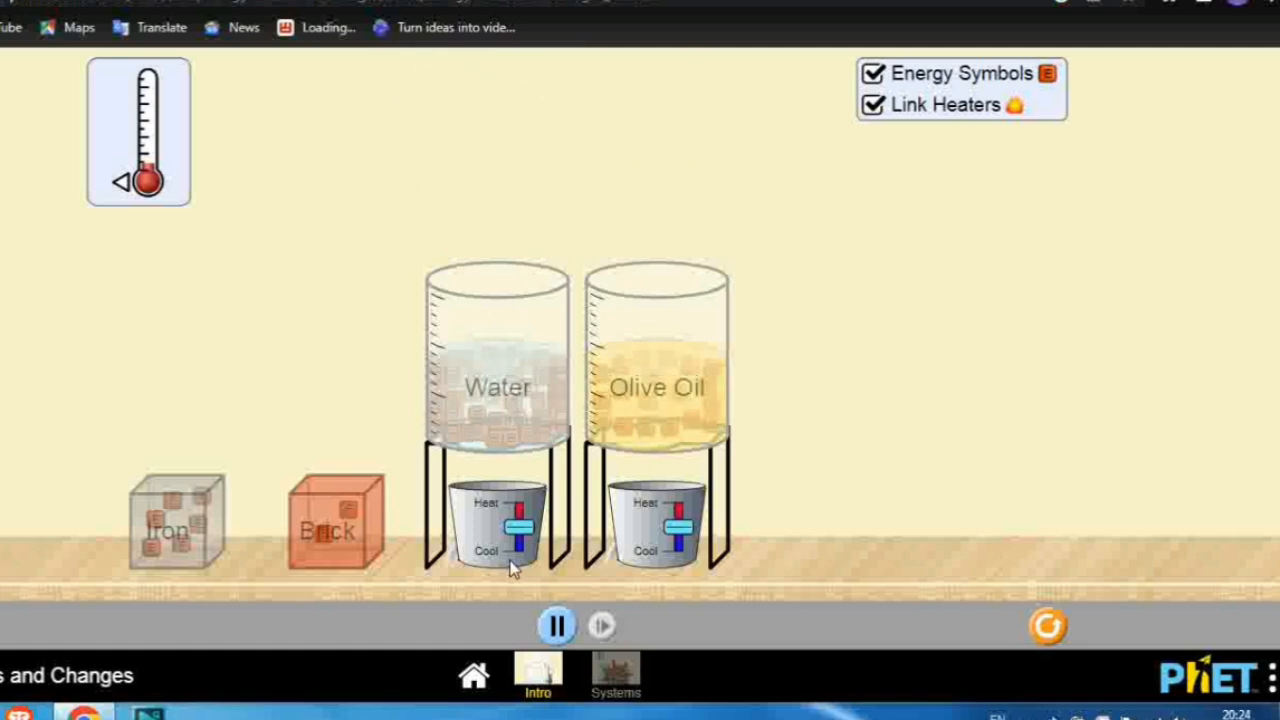
left_click_drag(519, 537, 519, 562)
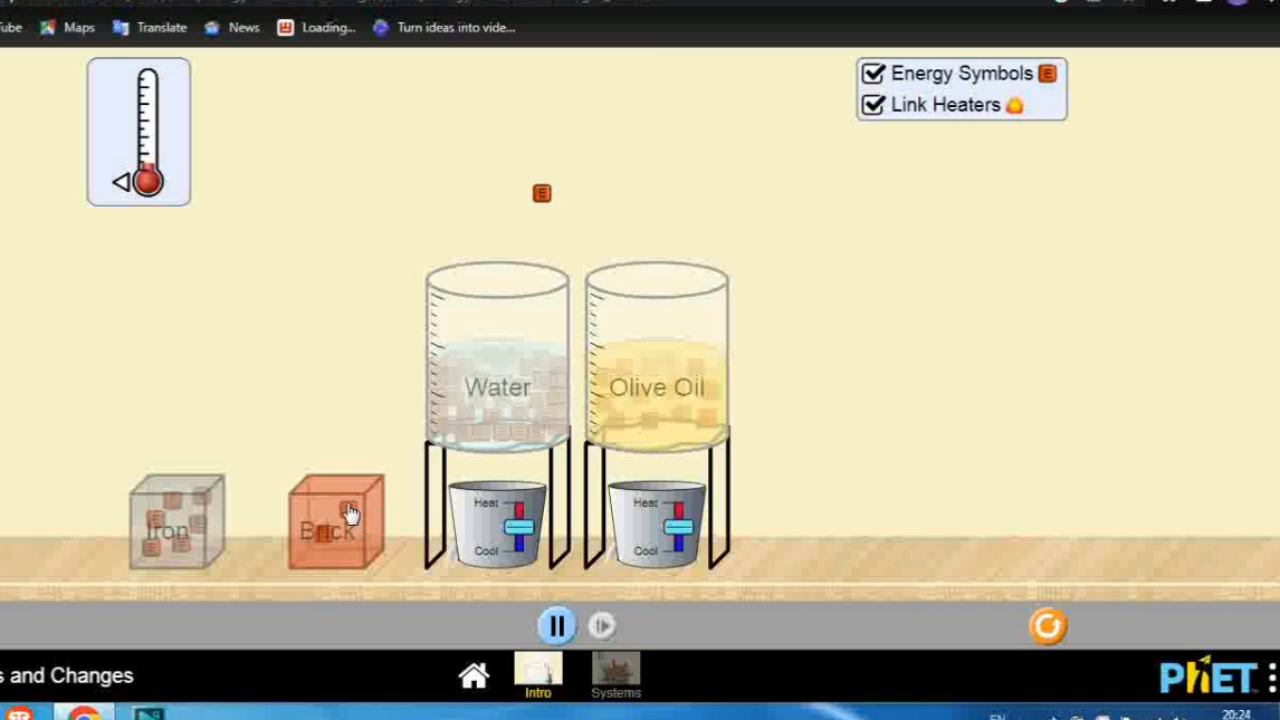
- Dip the brick in the water and return it to the table, and put the iron block in the water instead
left_click_drag(352, 500, 475, 146)
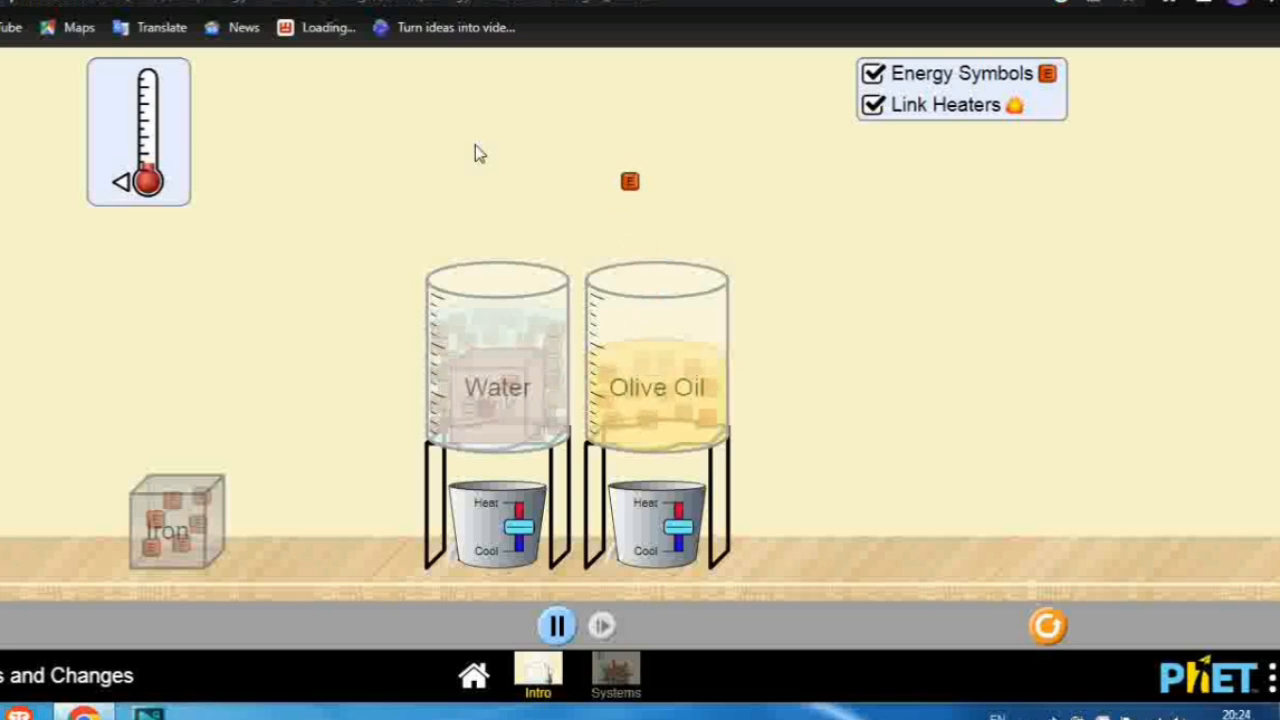
left_click_drag(510, 393, 332, 396)
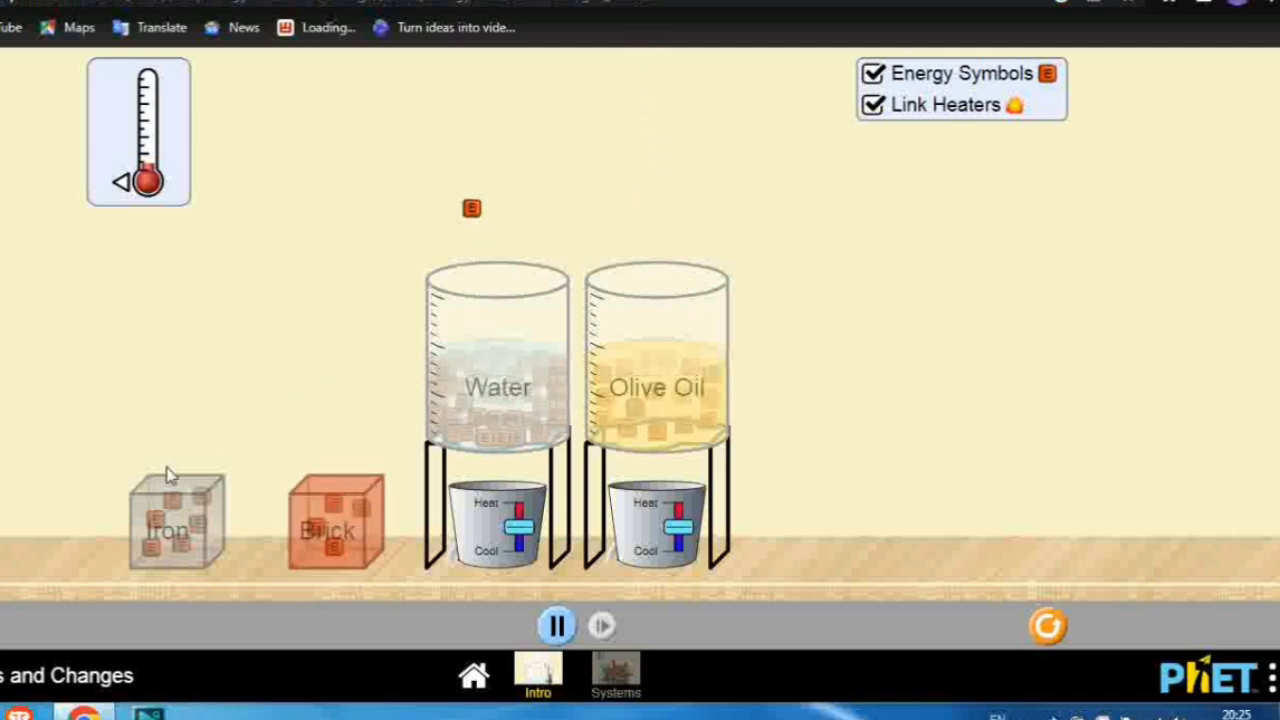
left_click_drag(175, 508, 519, 223)
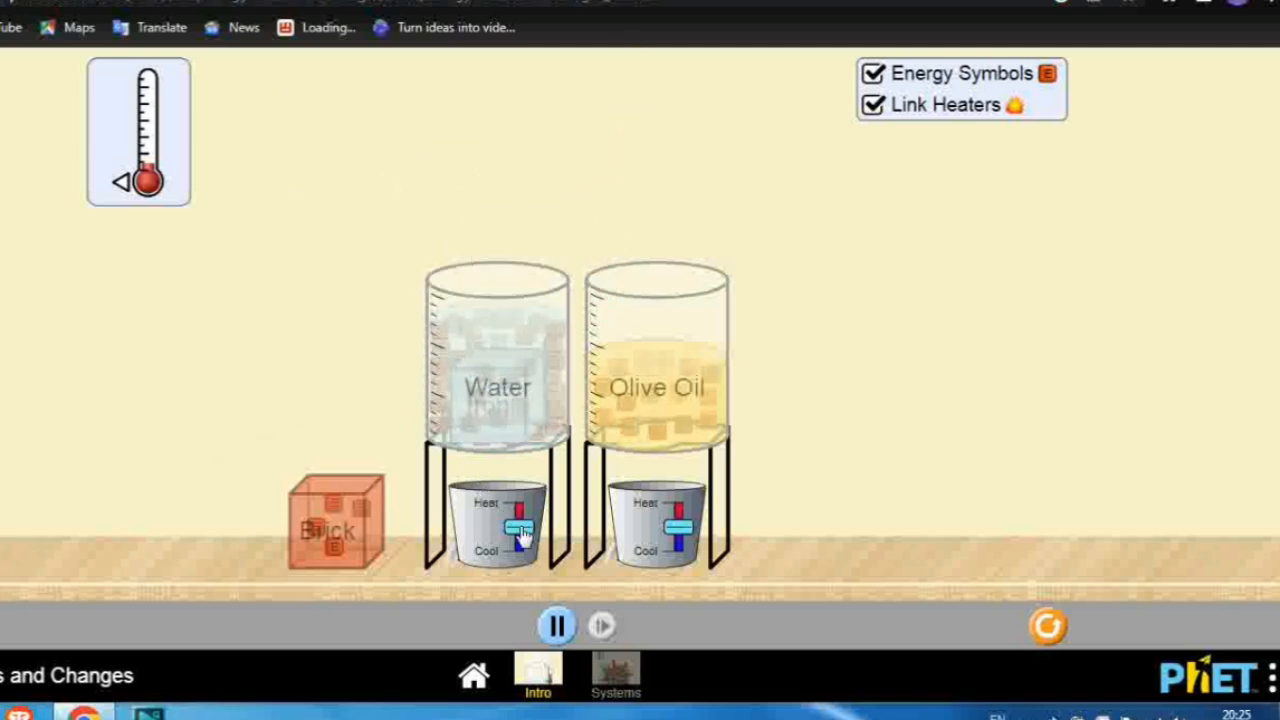
- Heat the water with the iron block submerged in it, and return the block to the table beside the brick
left_click_drag(521, 533, 527, 518)
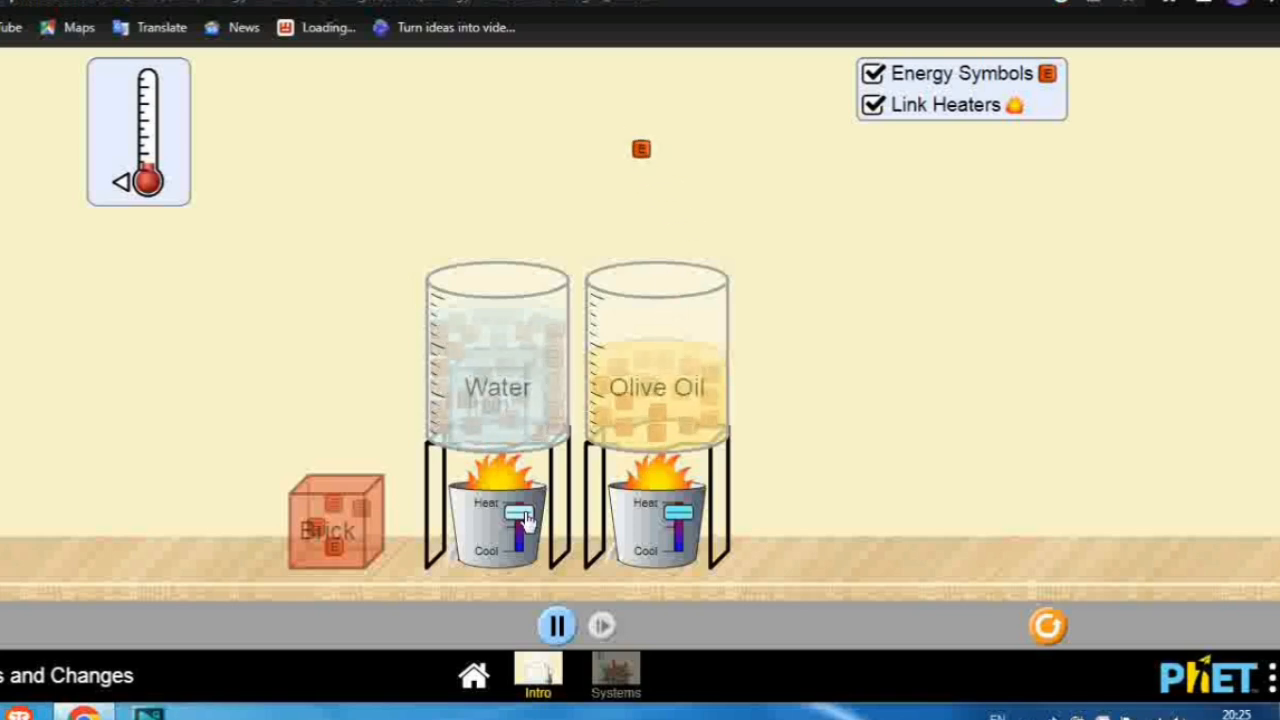
left_click_drag(524, 517, 252, 431)
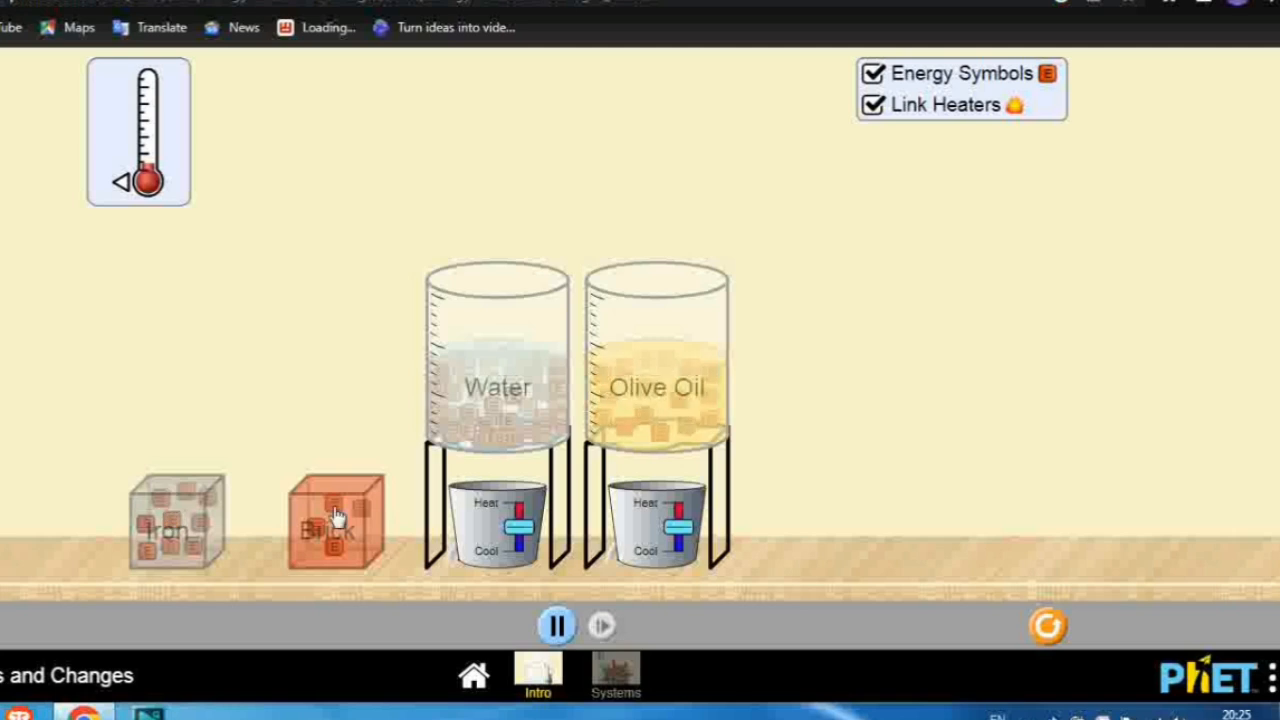
- Put the brick in the olive oil, heat it there, and move it to the table beside the second heater
left_click_drag(343, 495, 610, 301)
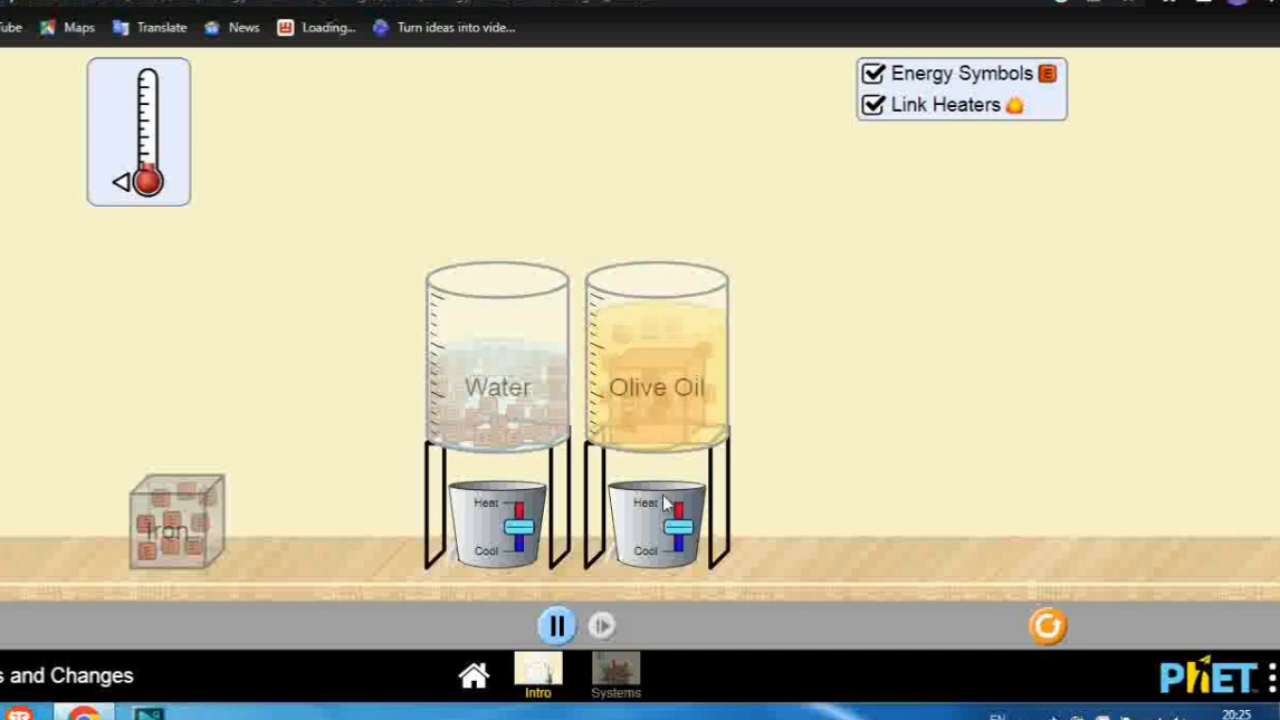
left_click_drag(673, 533, 674, 516)
left_click_drag(660, 365, 891, 471)
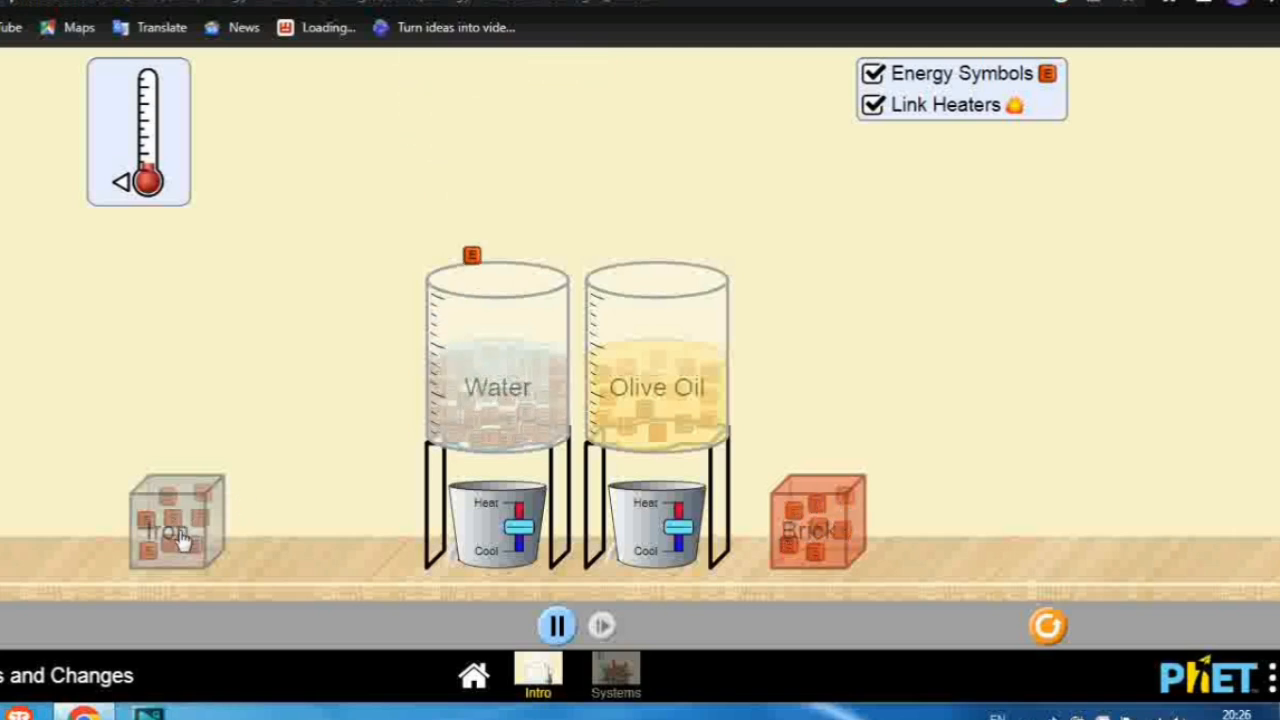
- Submerge the iron block in the olive oil, heat it there, and set it on the table beyond the brick
left_click_drag(182, 540, 640, 289)
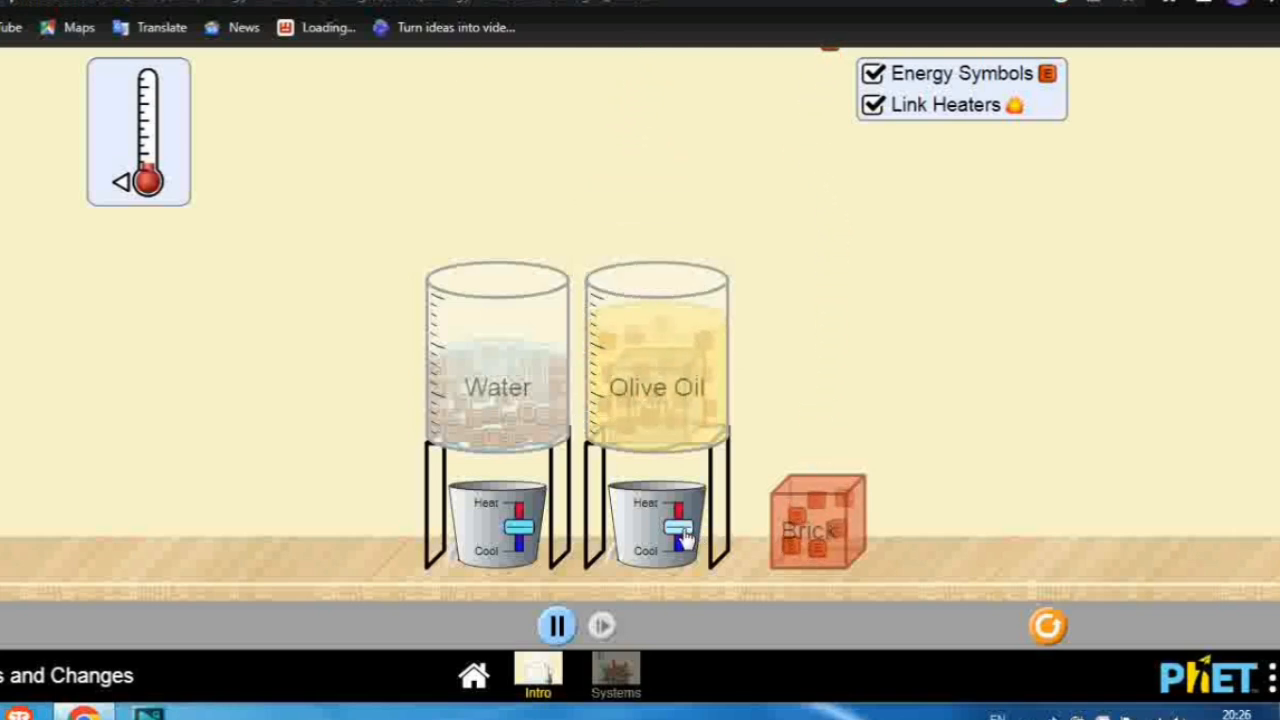
left_click_drag(684, 538, 684, 505)
left_click_drag(694, 380, 963, 413)
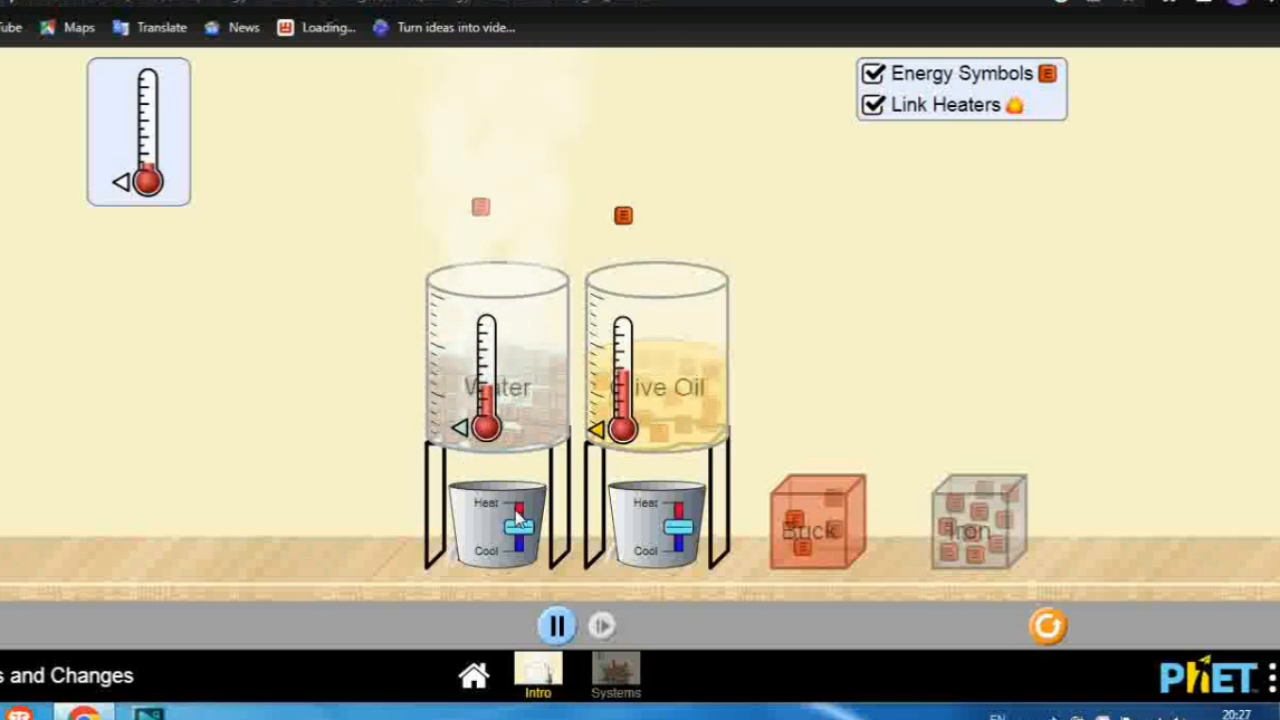
- Heat the water and olive oil together with a thermometer placed in each beaker
left_click_drag(517, 535, 518, 512)
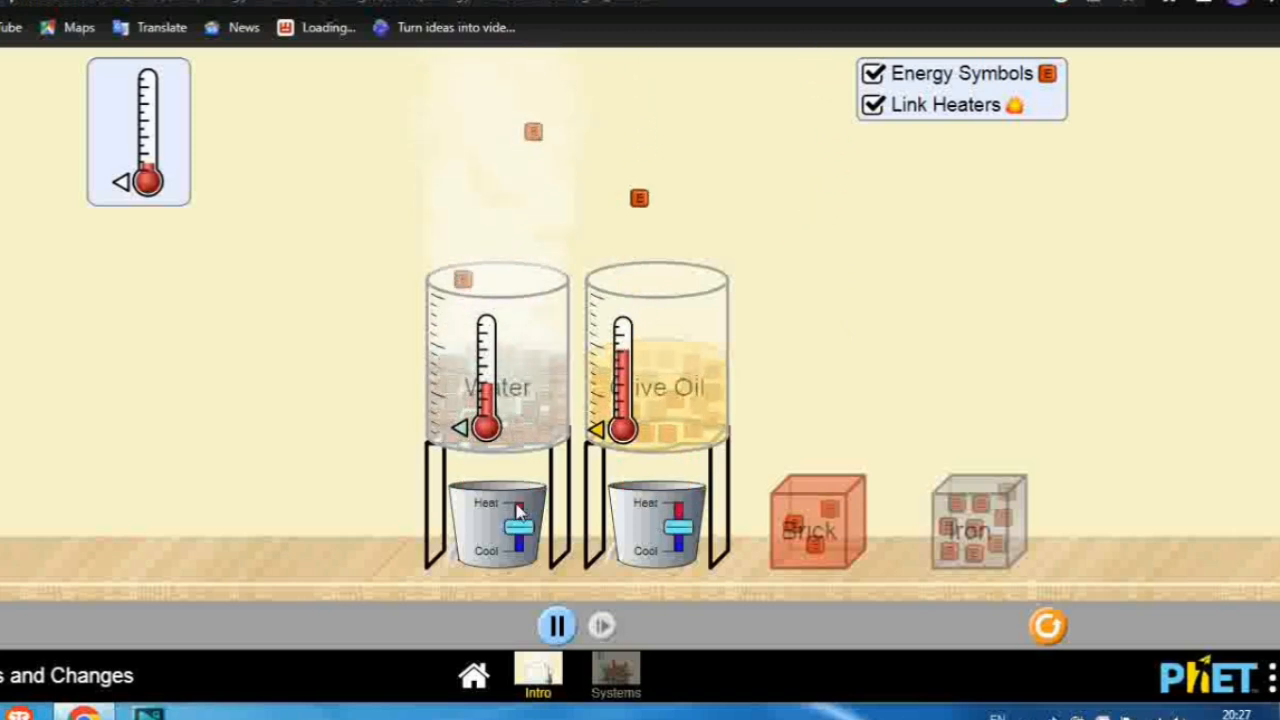